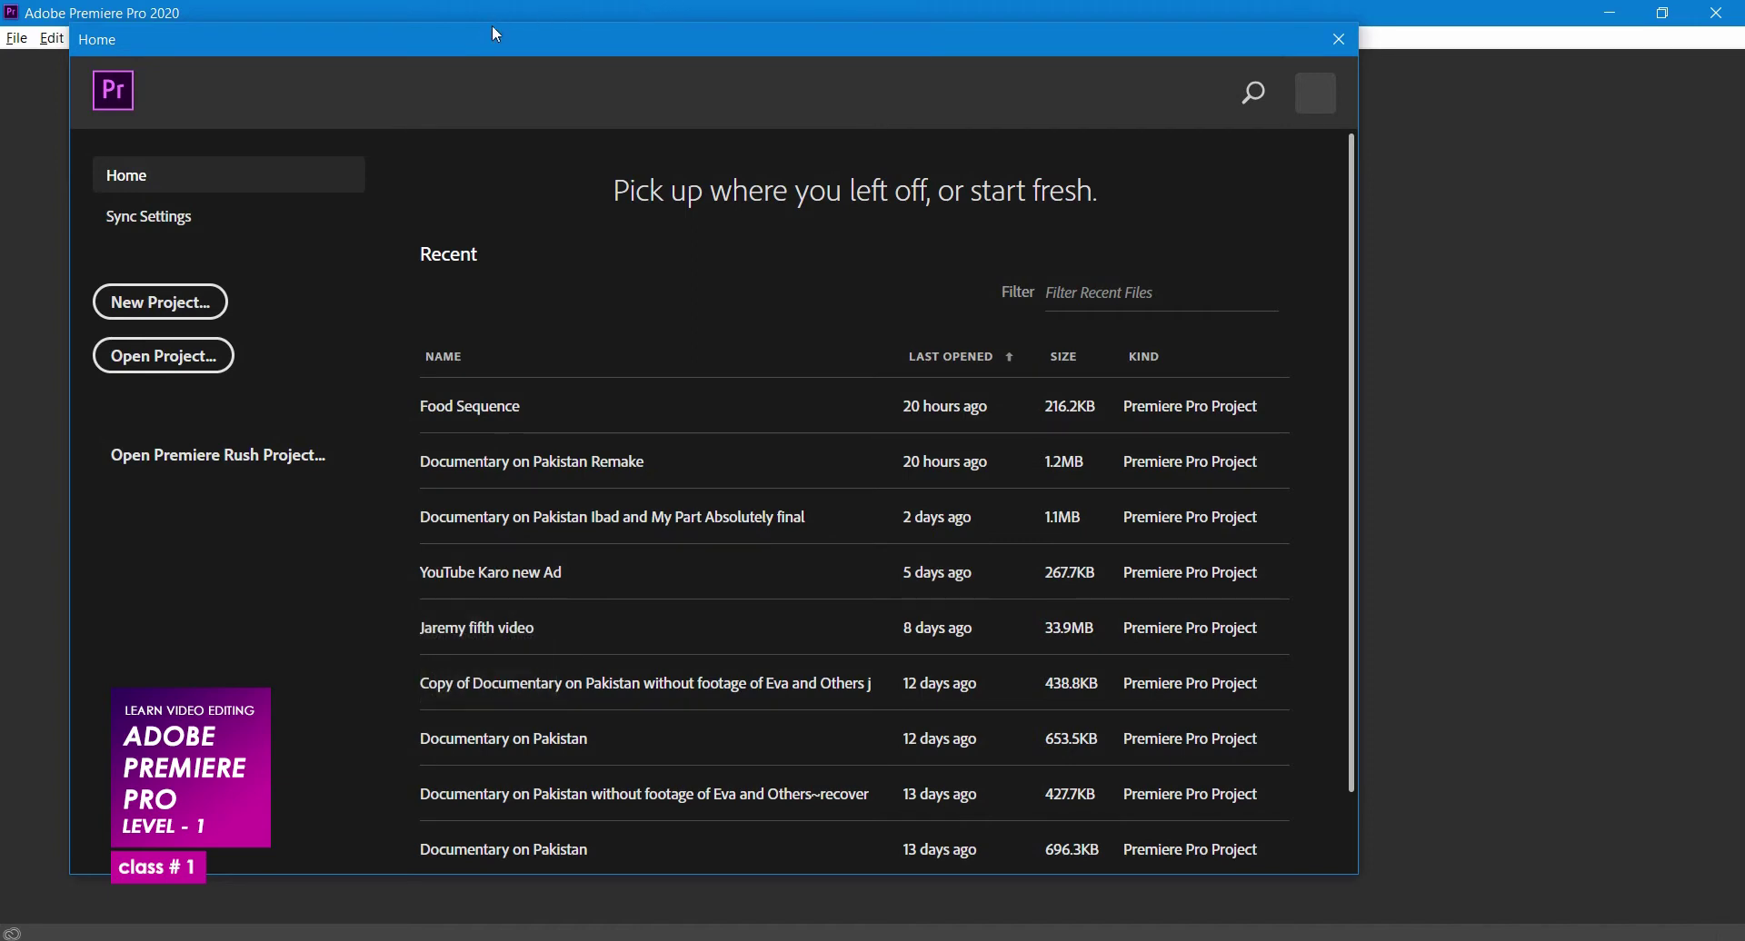
- Start a new project from the Home screen and move the New Project dialog further left
left_click_drag(494, 41, 595, 84)
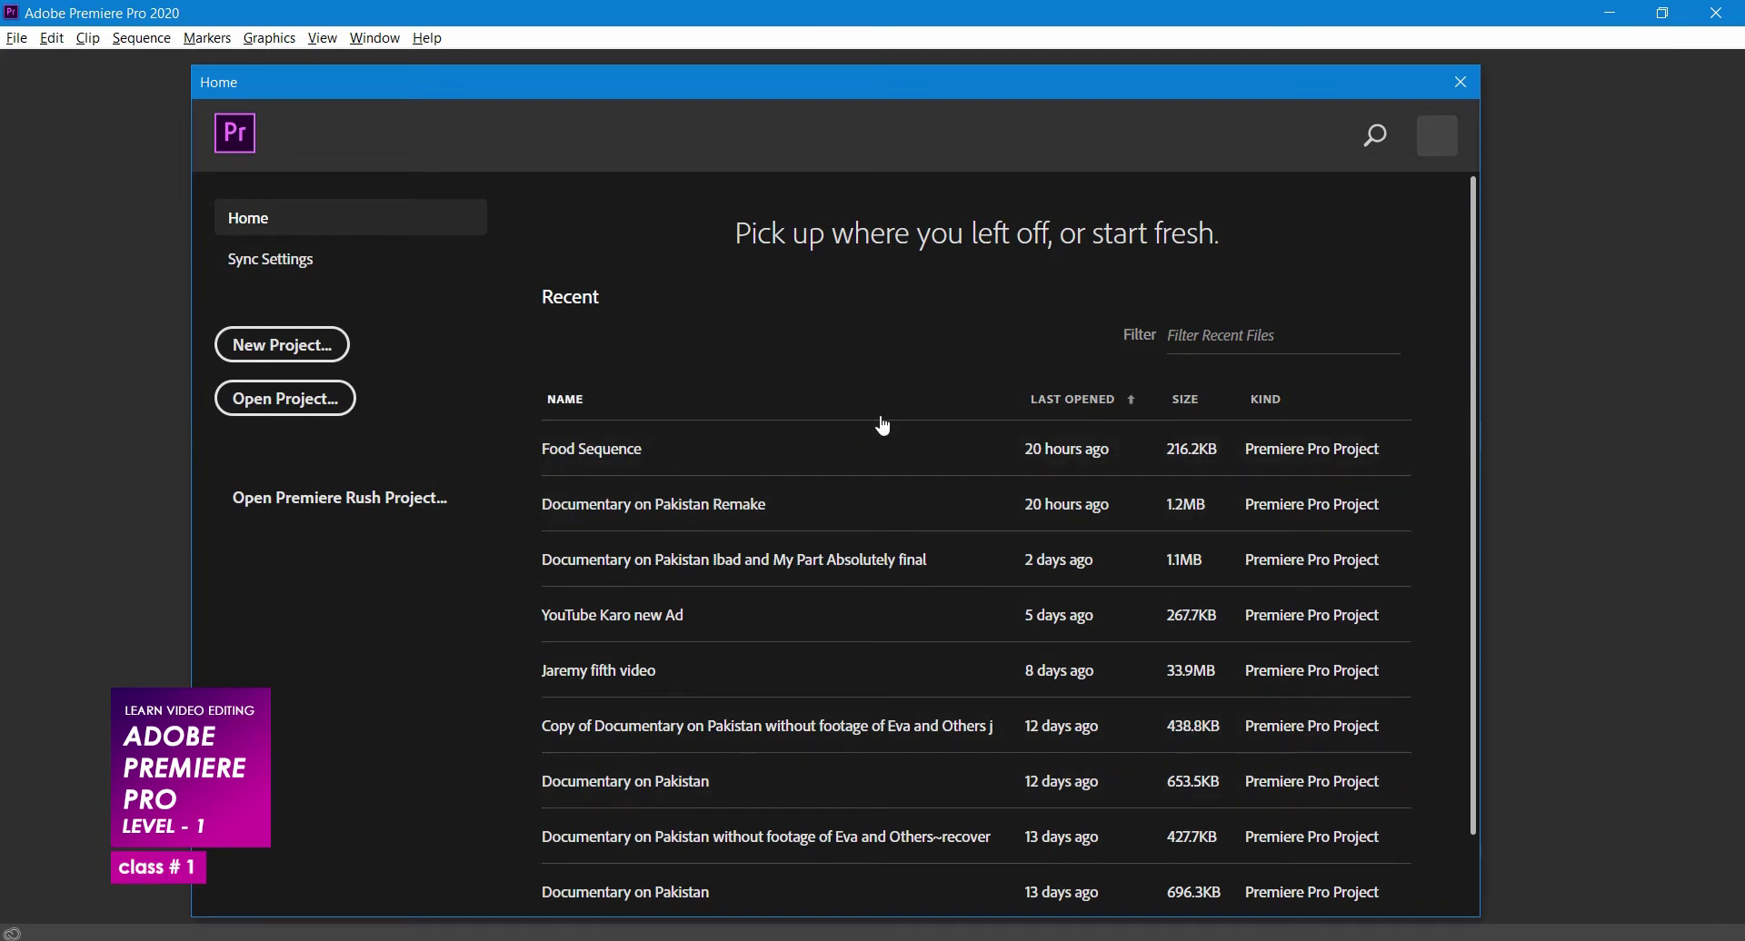
left_click(276, 353)
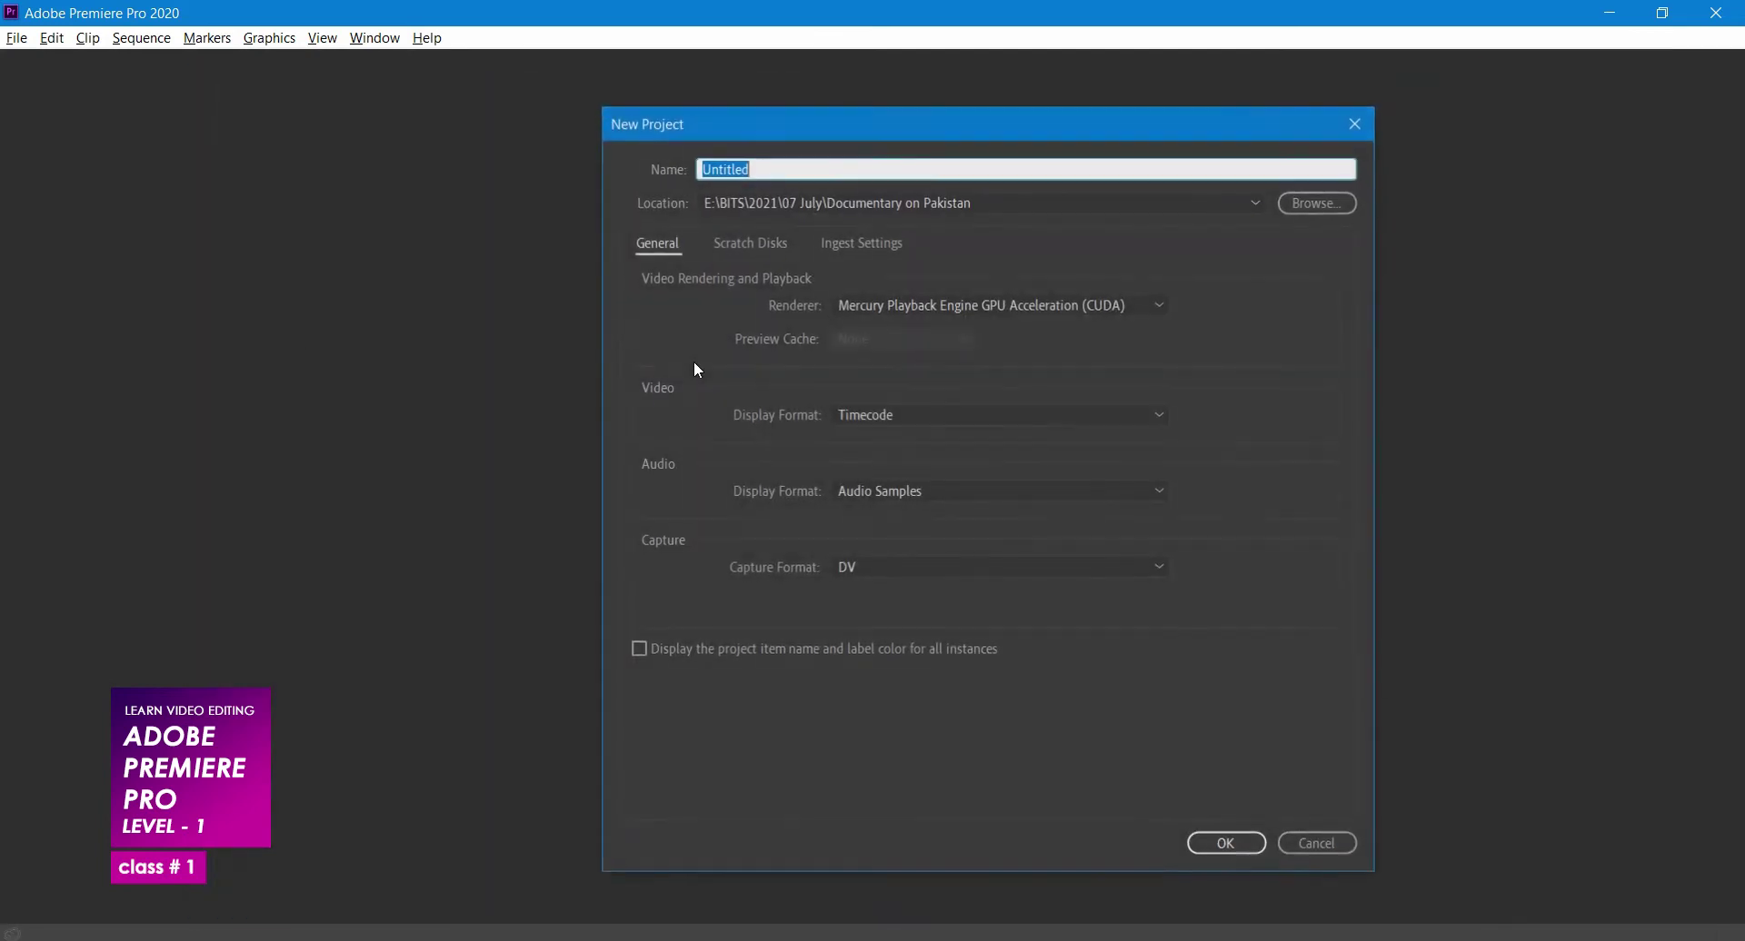
left_click_drag(752, 133, 638, 127)
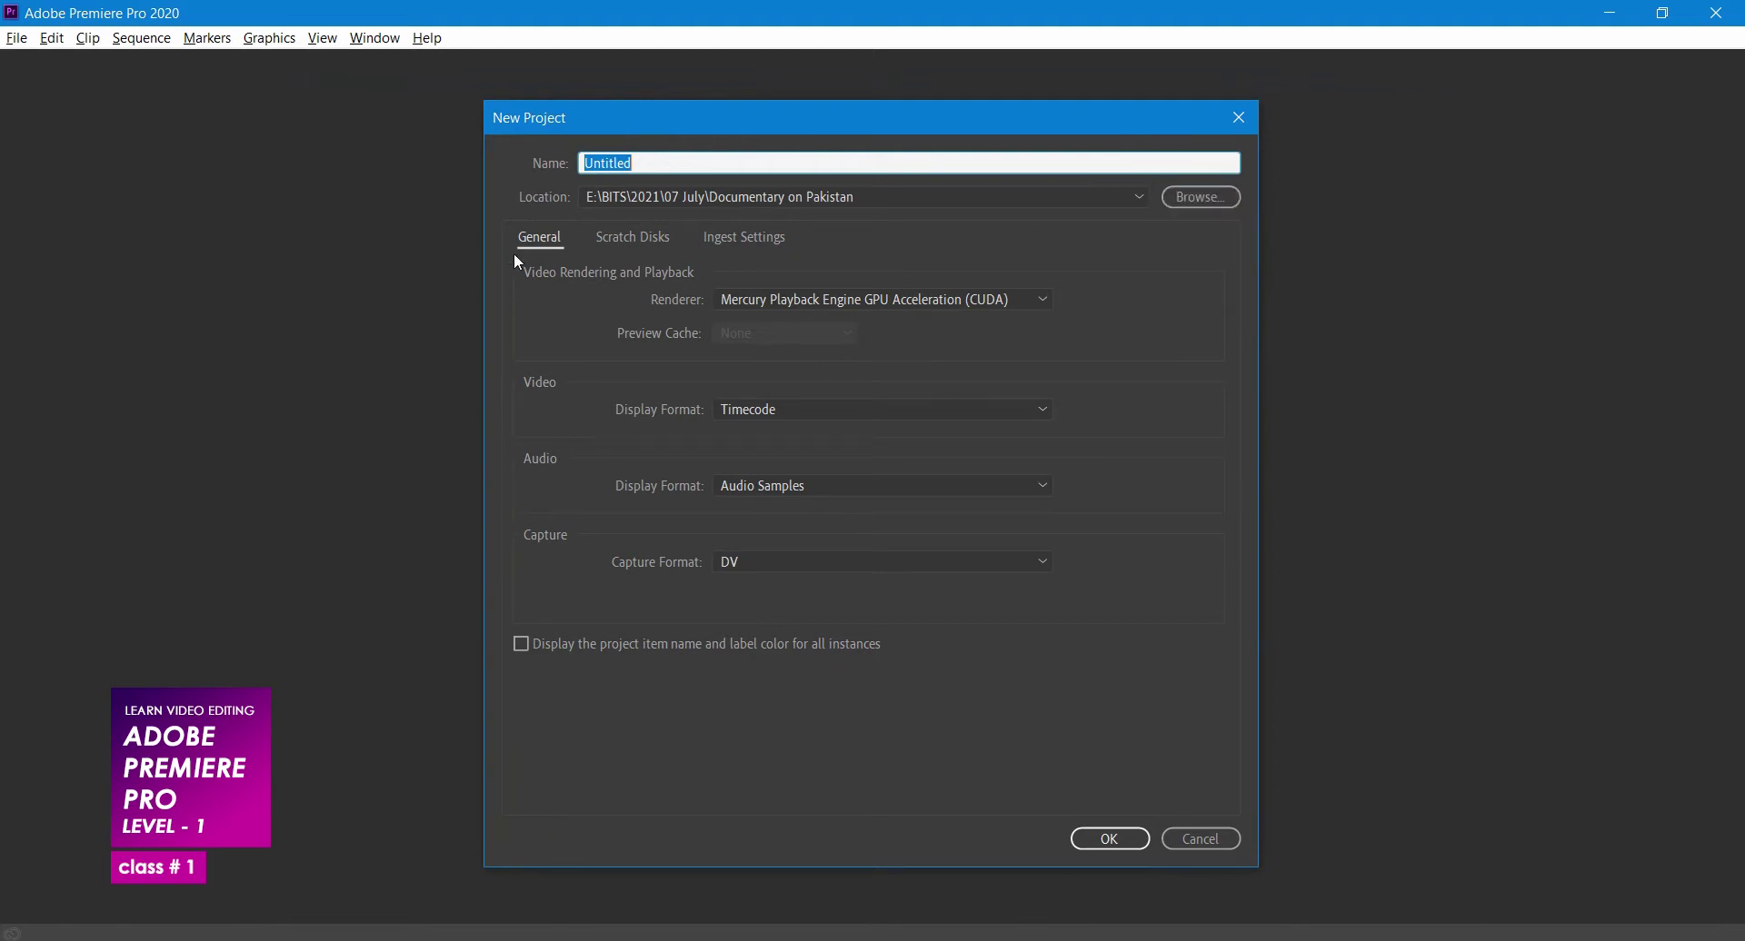
left_click(616, 242)
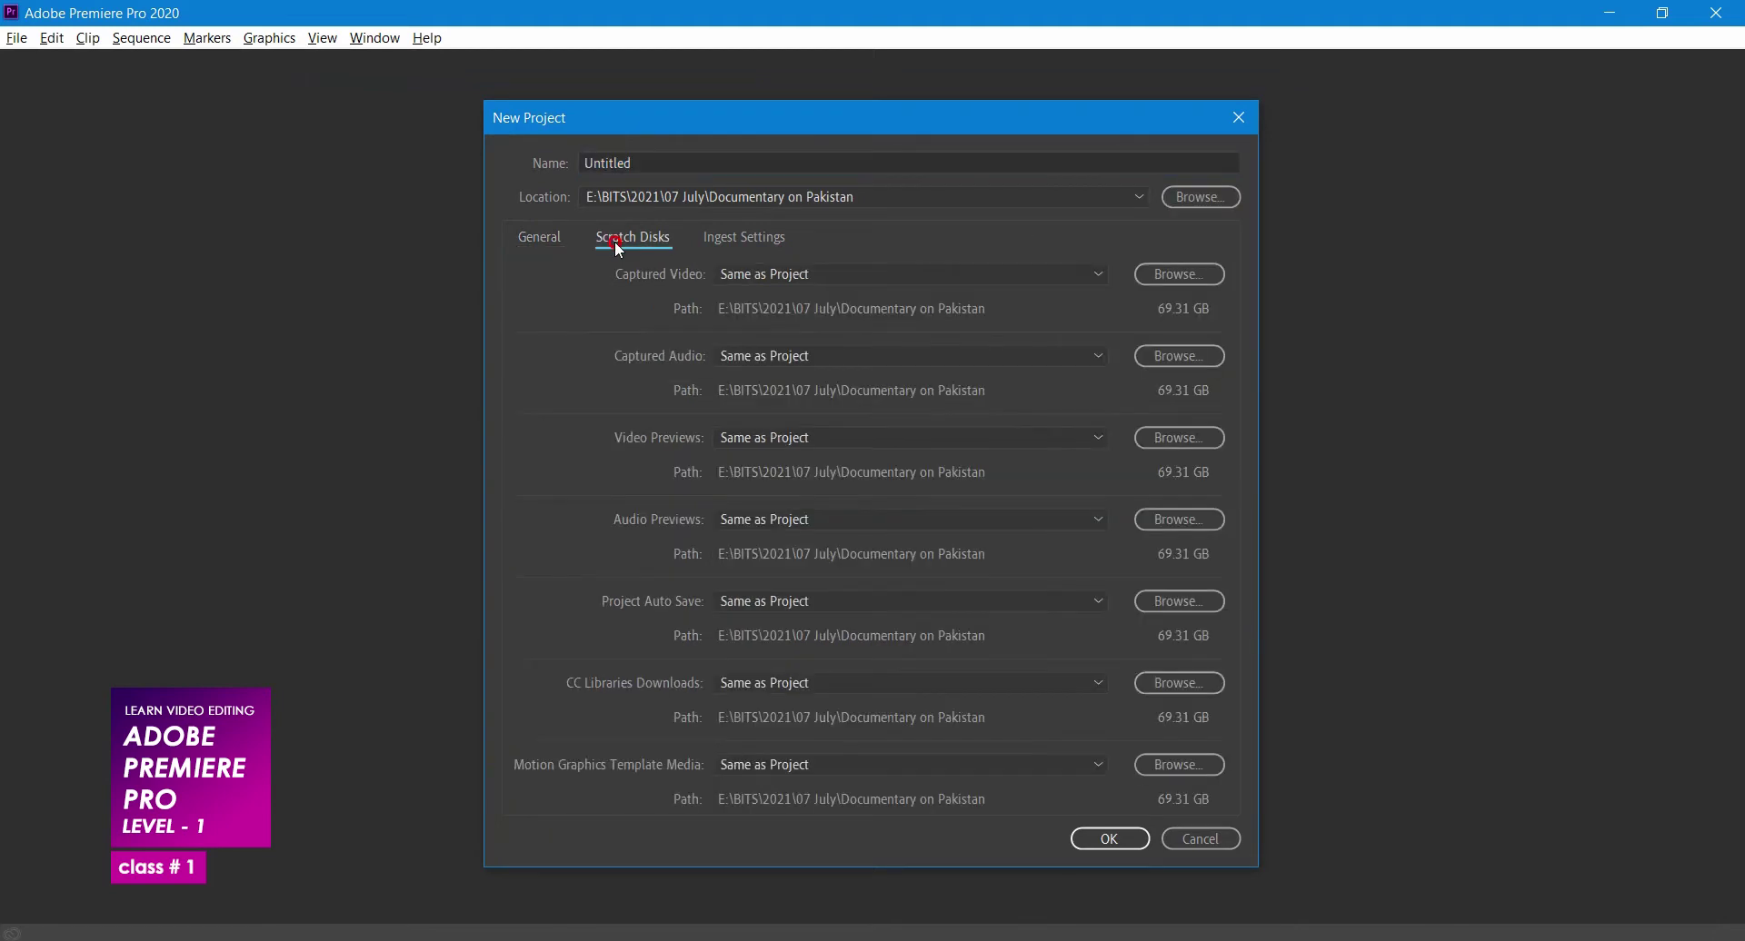
left_click(749, 243)
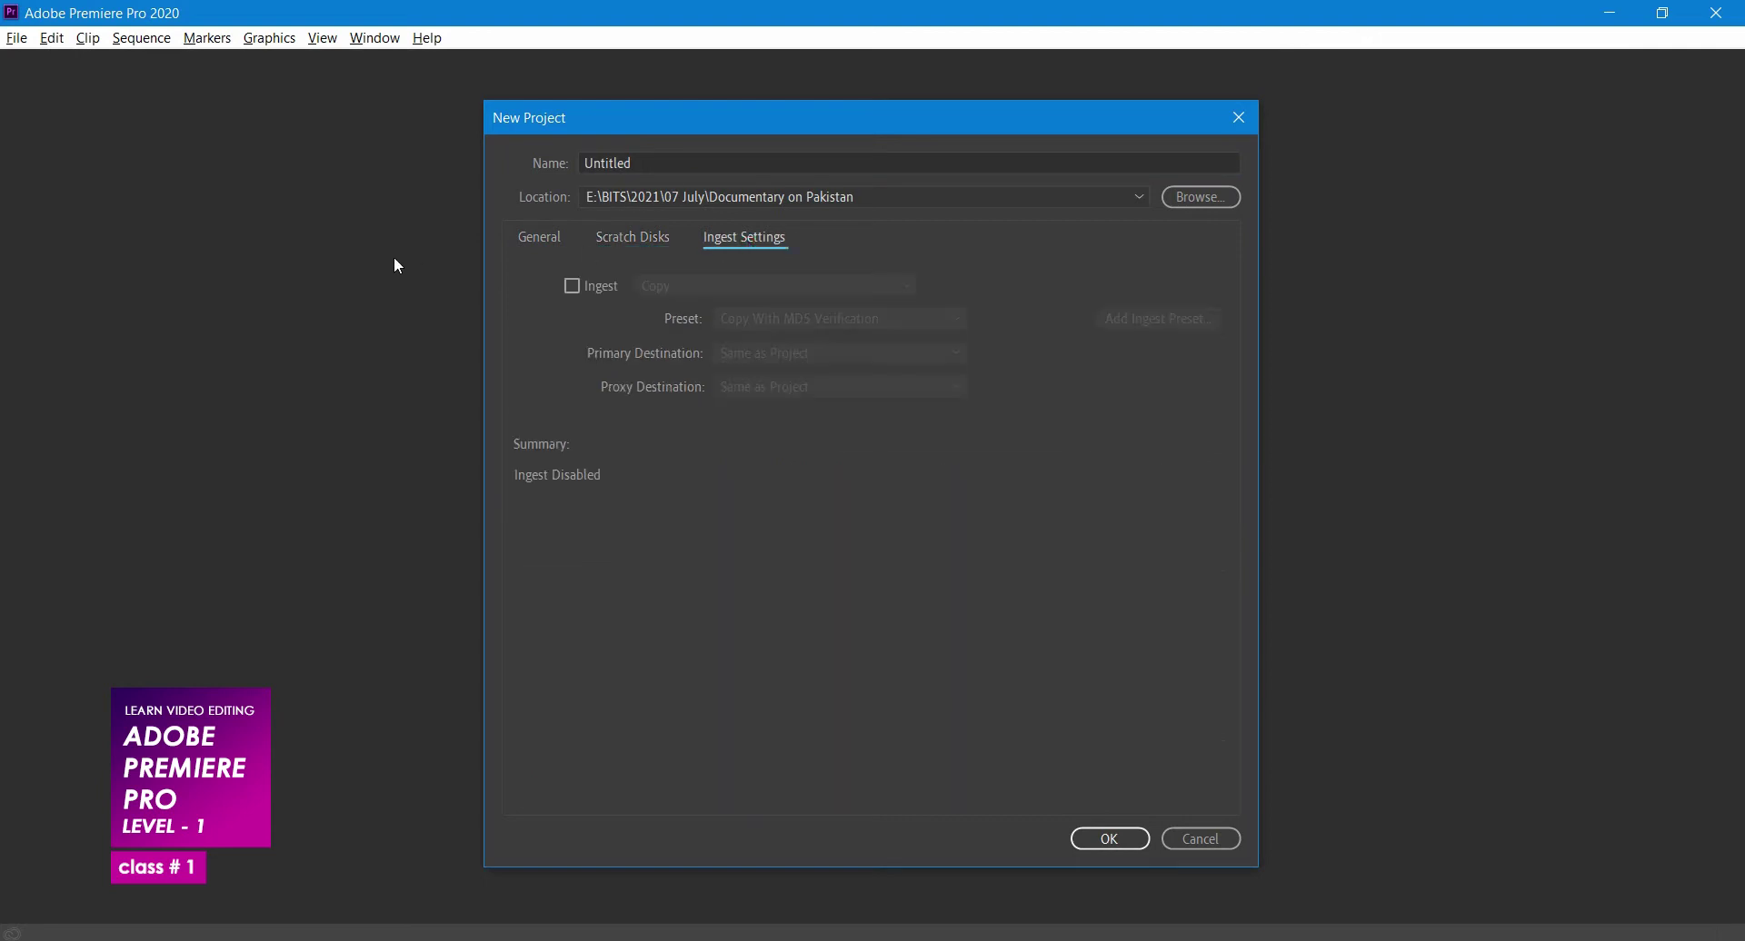
left_click(645, 234)
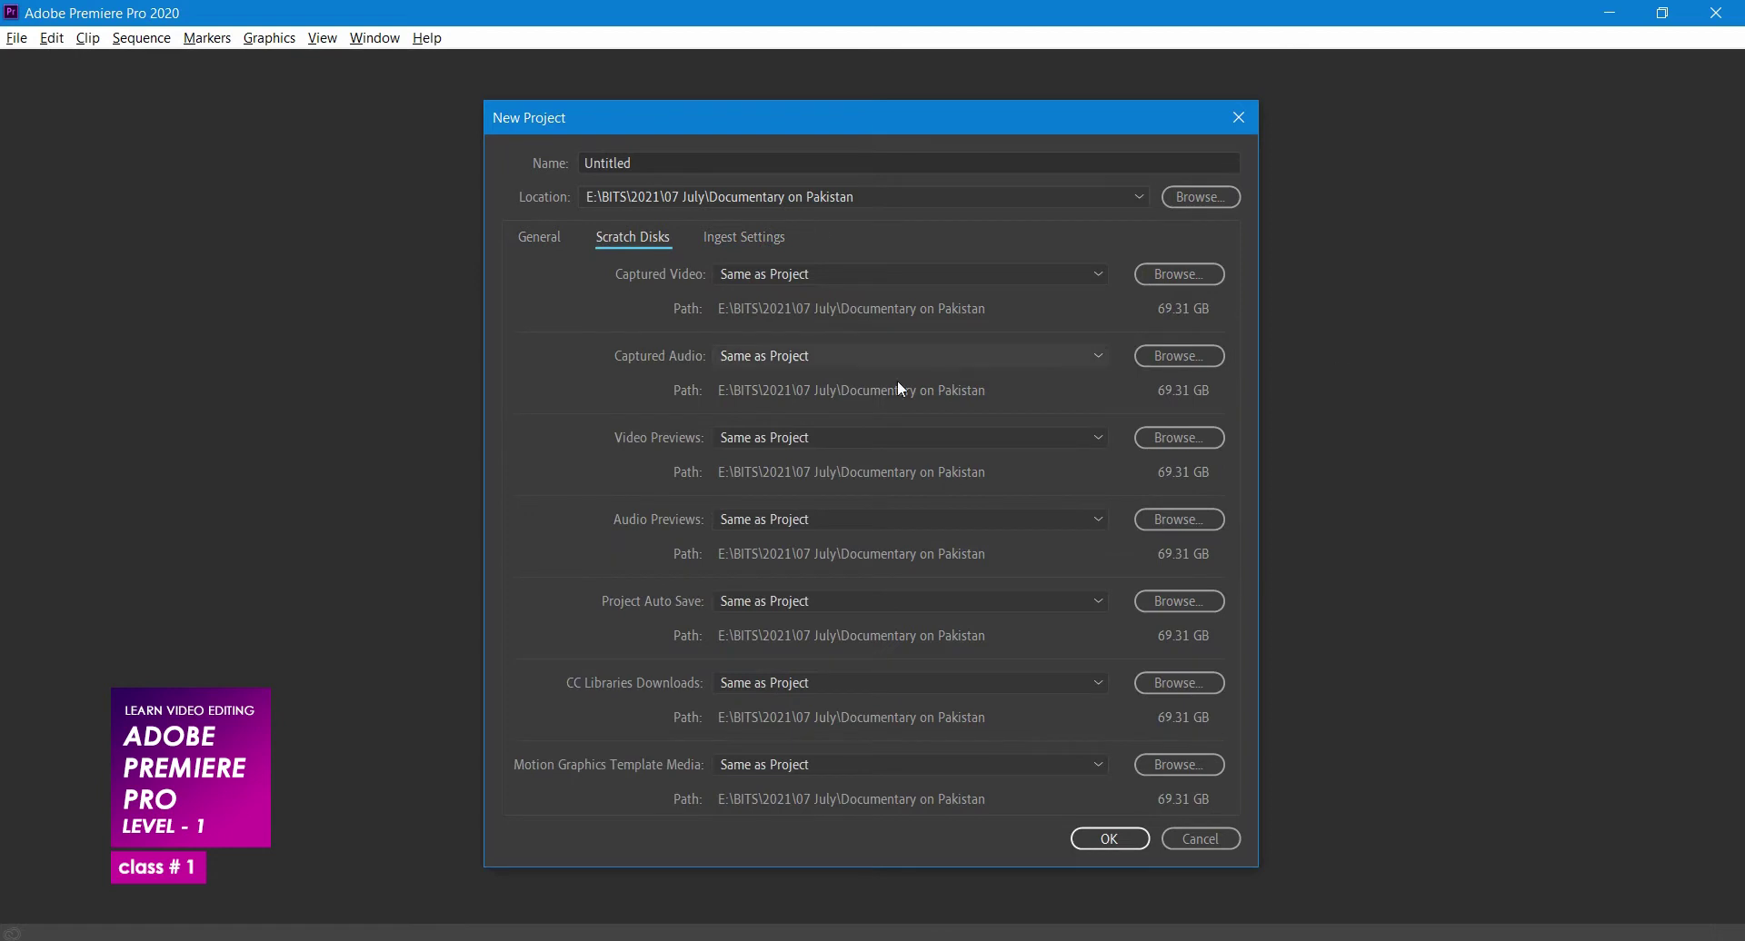
left_click(769, 247)
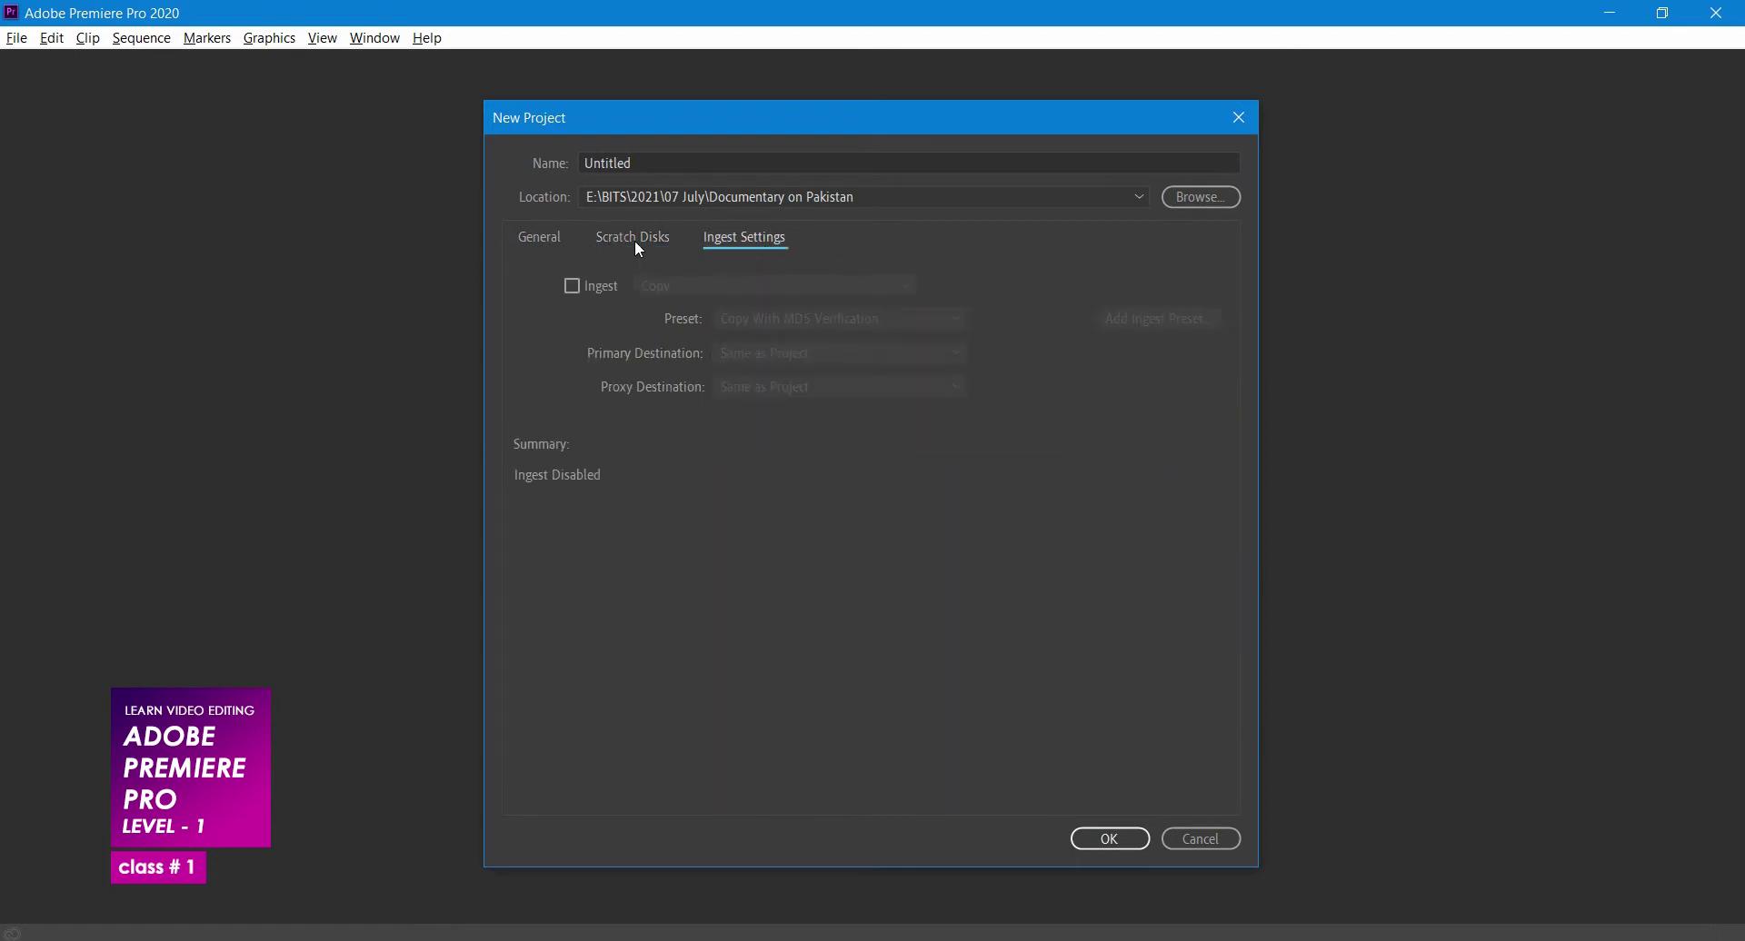
left_click(538, 241)
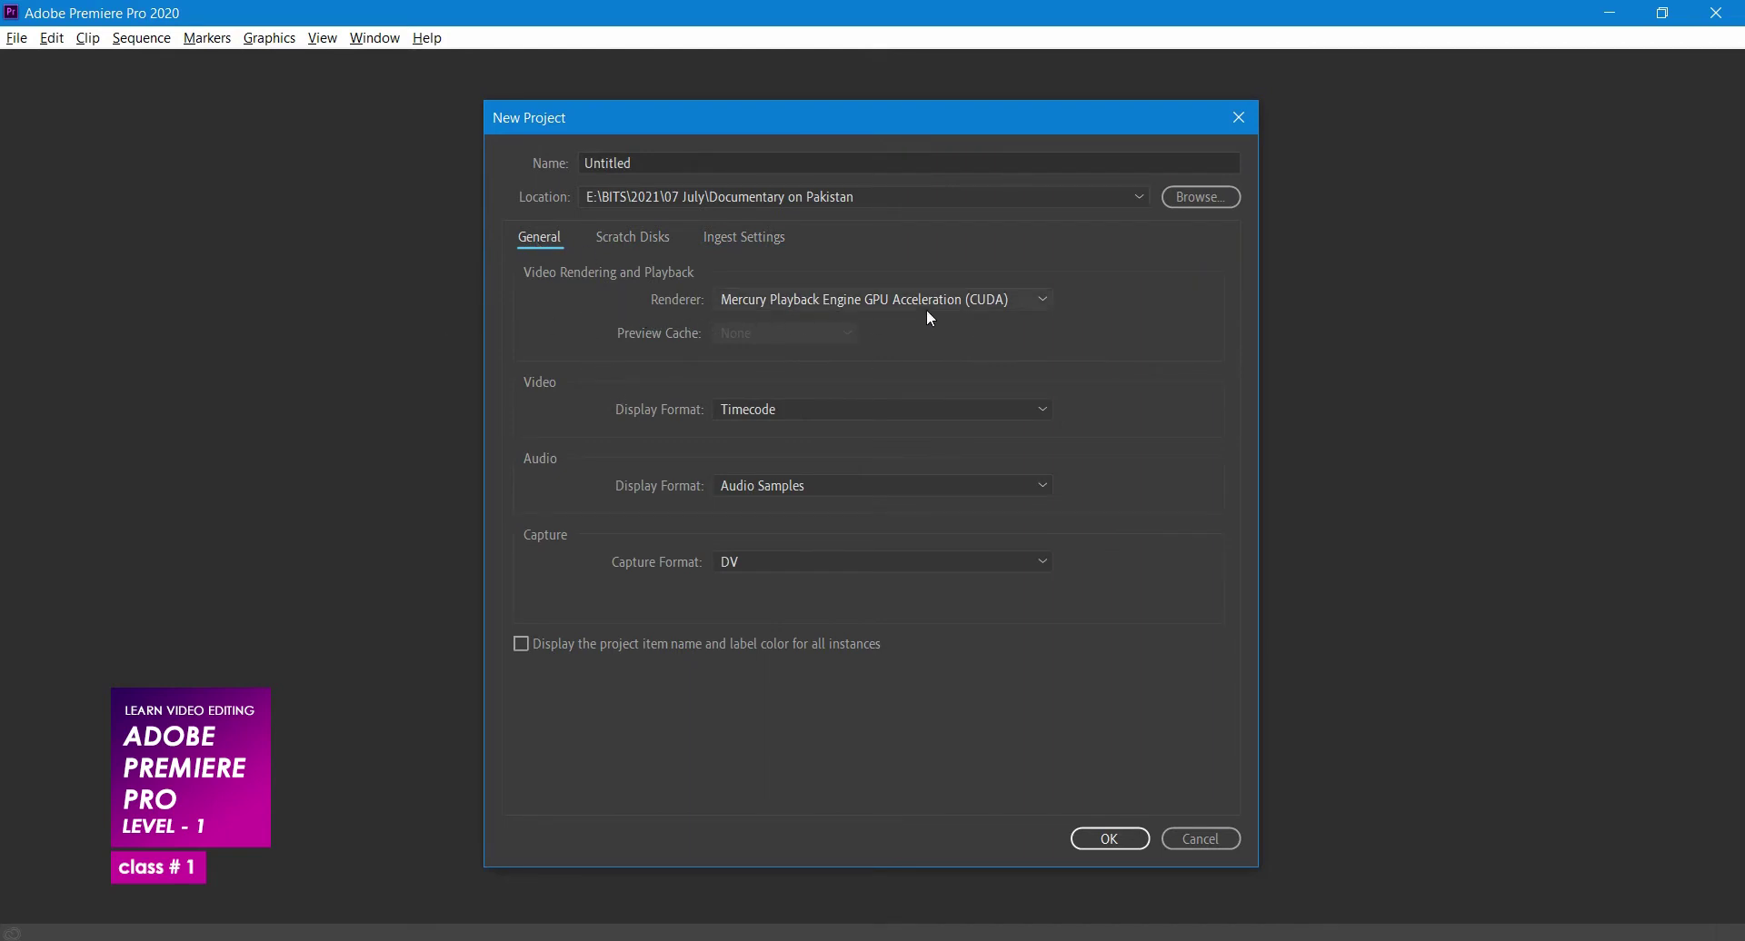
left_click(951, 309)
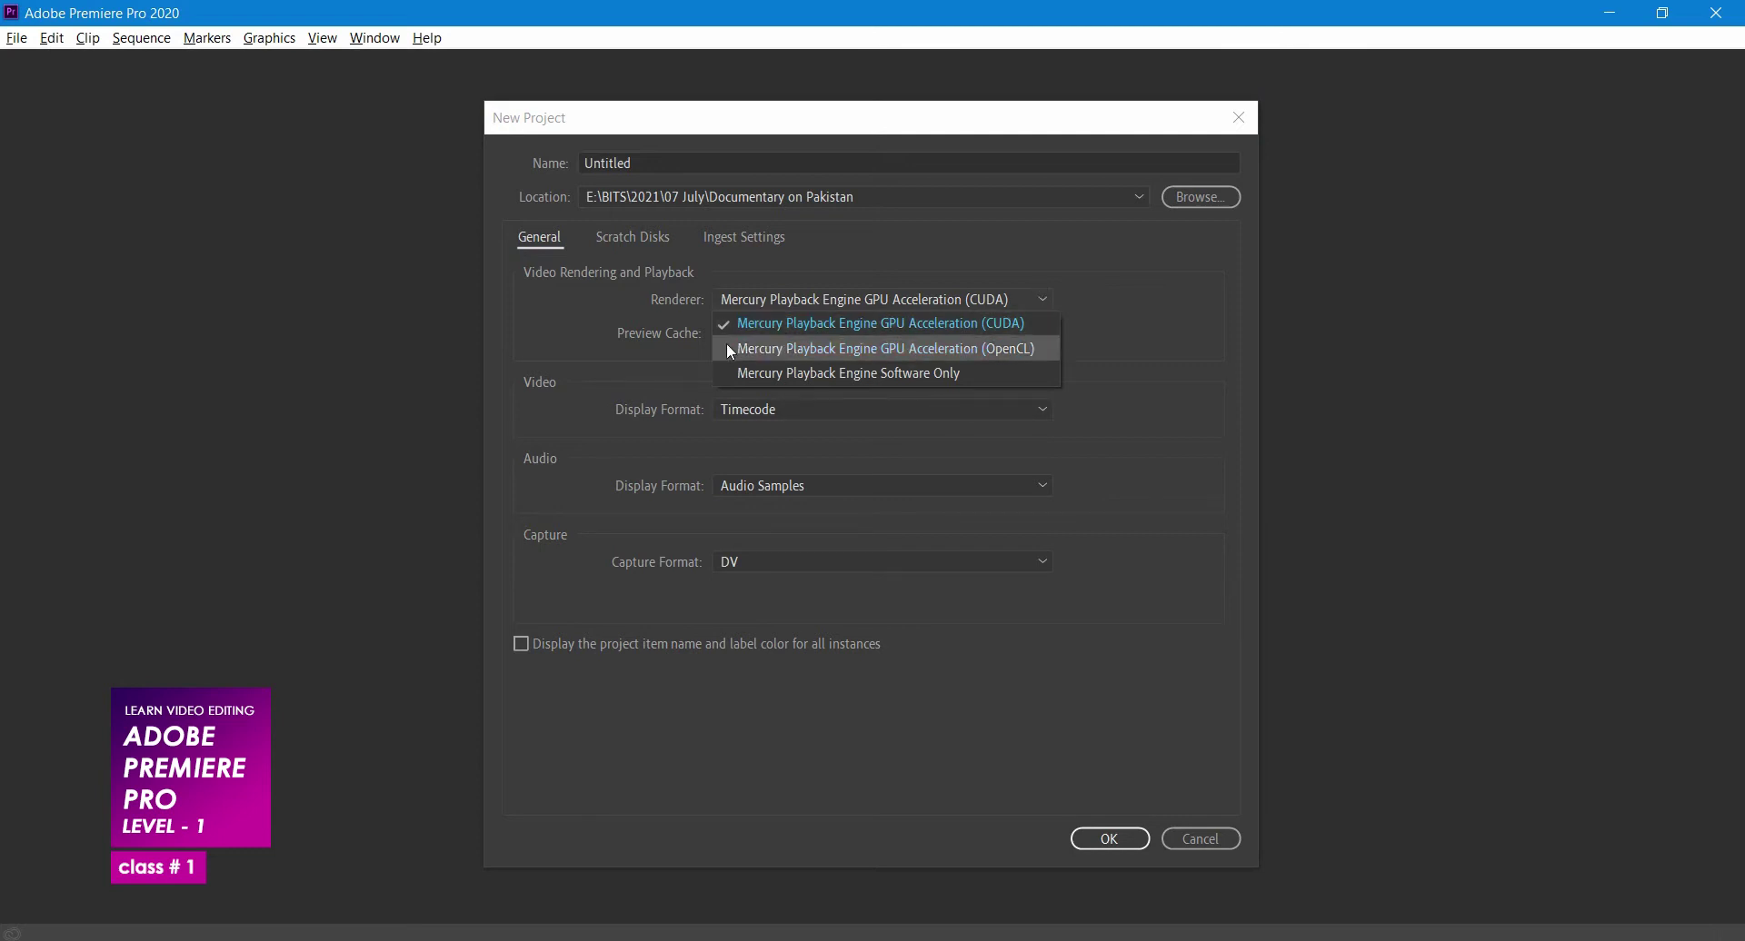
left_click(649, 327)
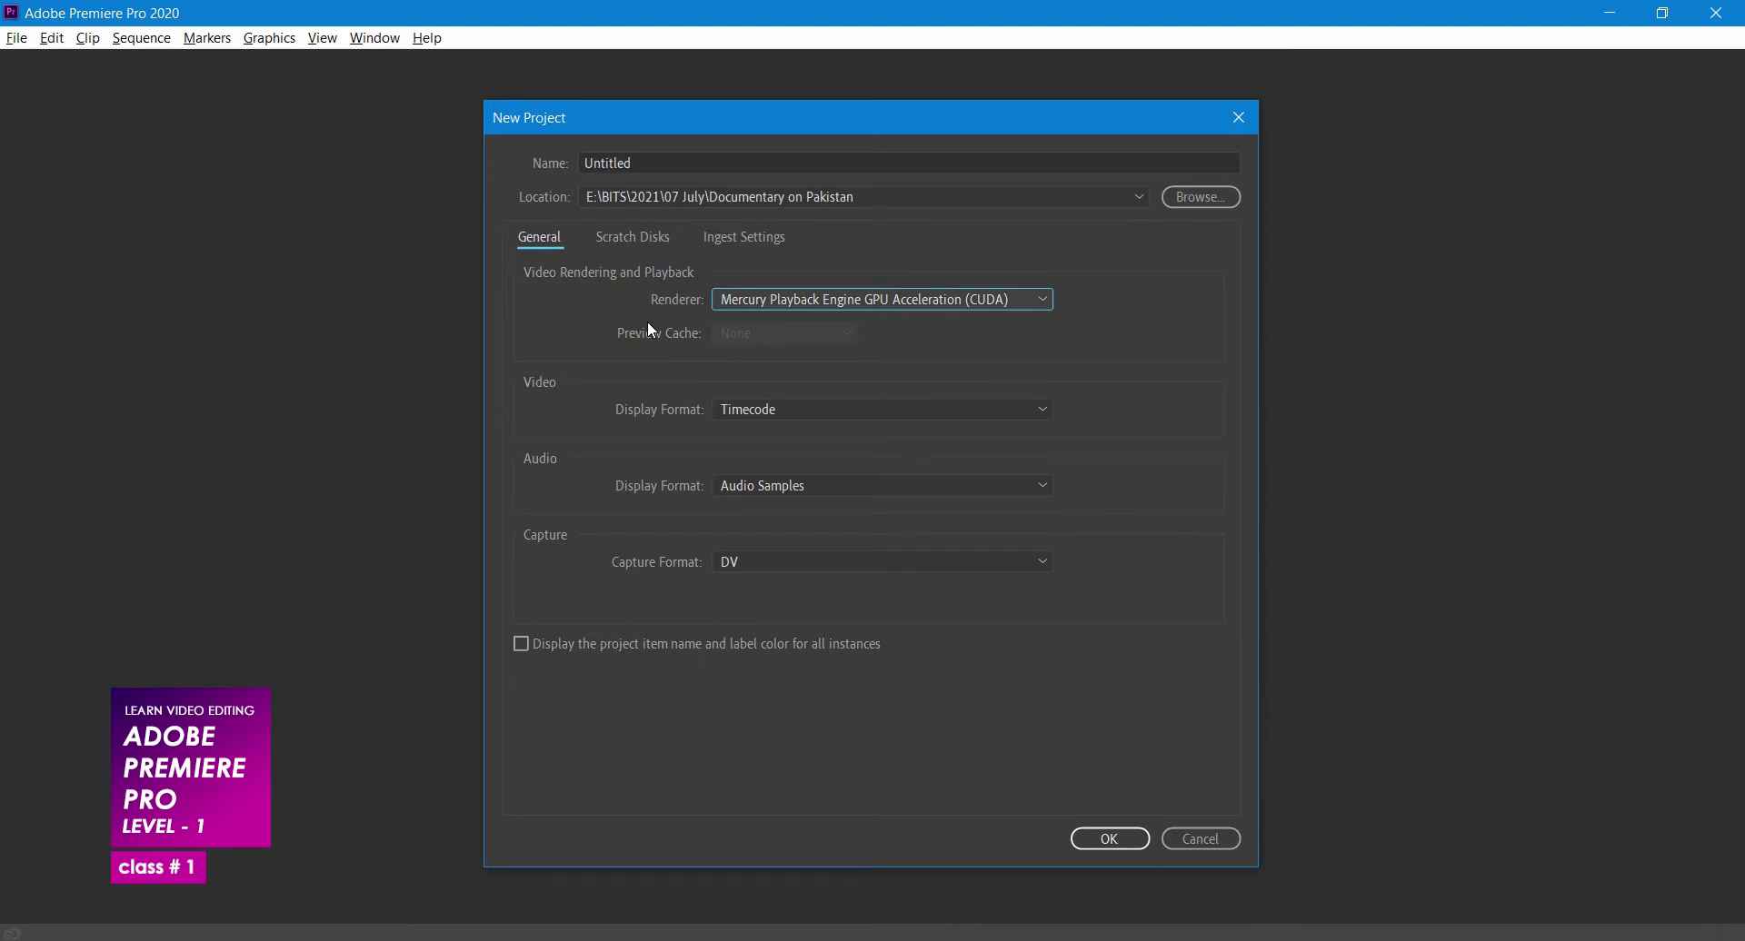
left_click(841, 306)
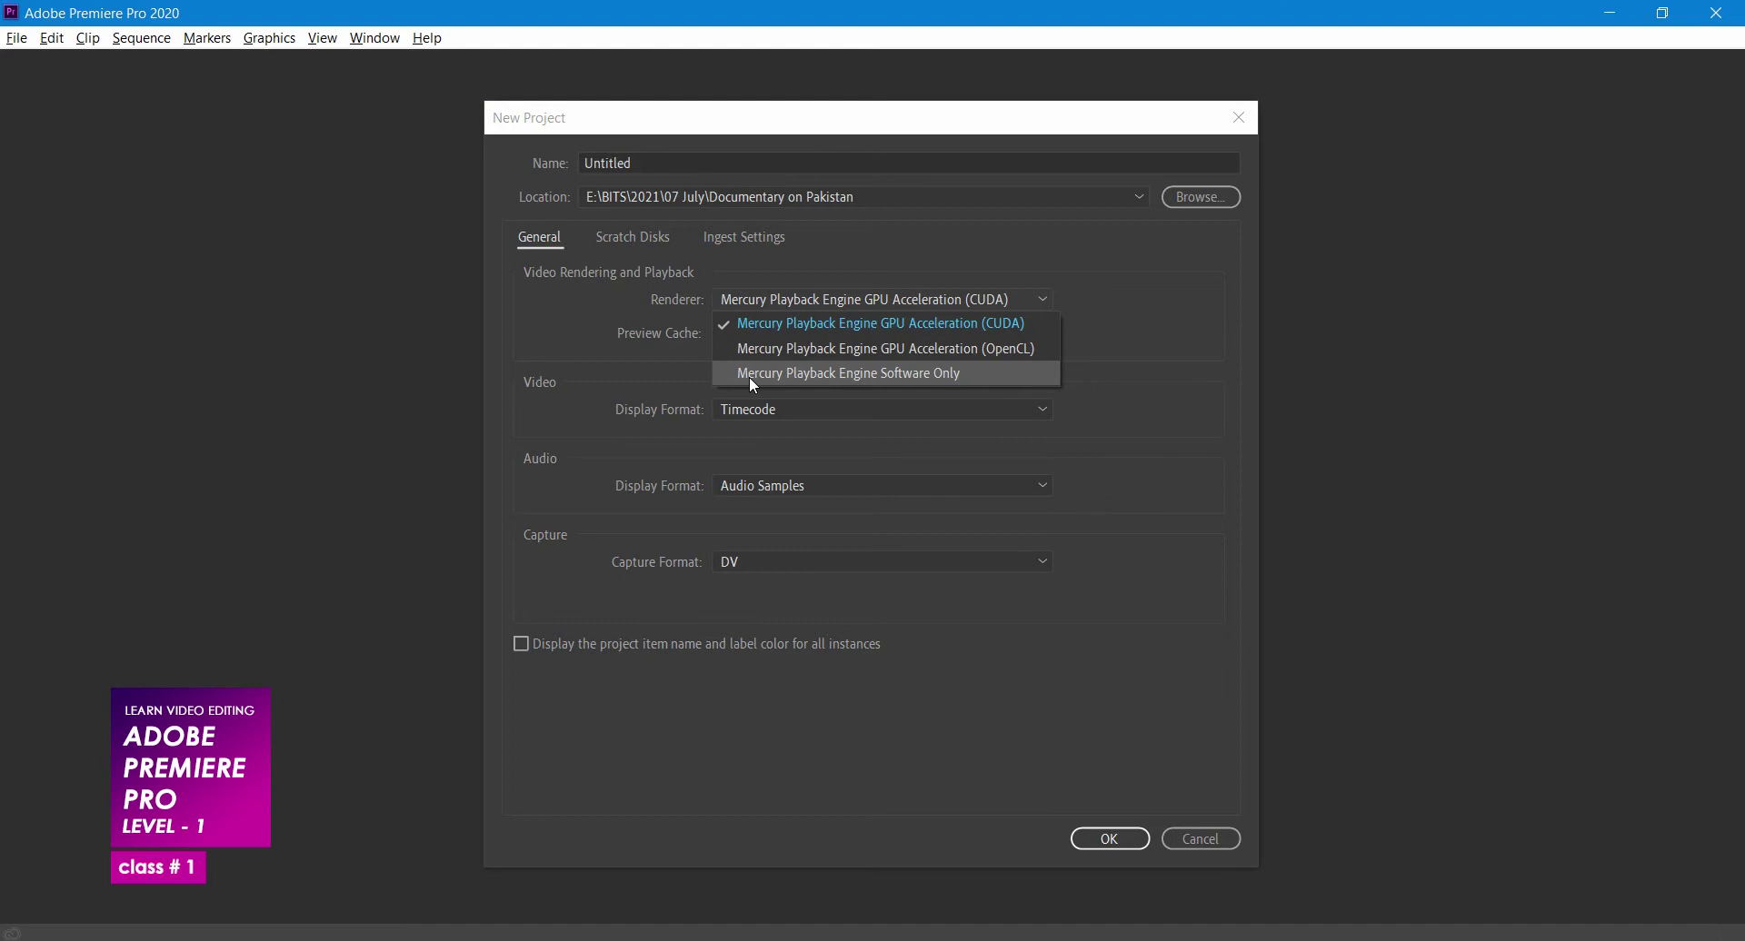
left_click(1117, 342)
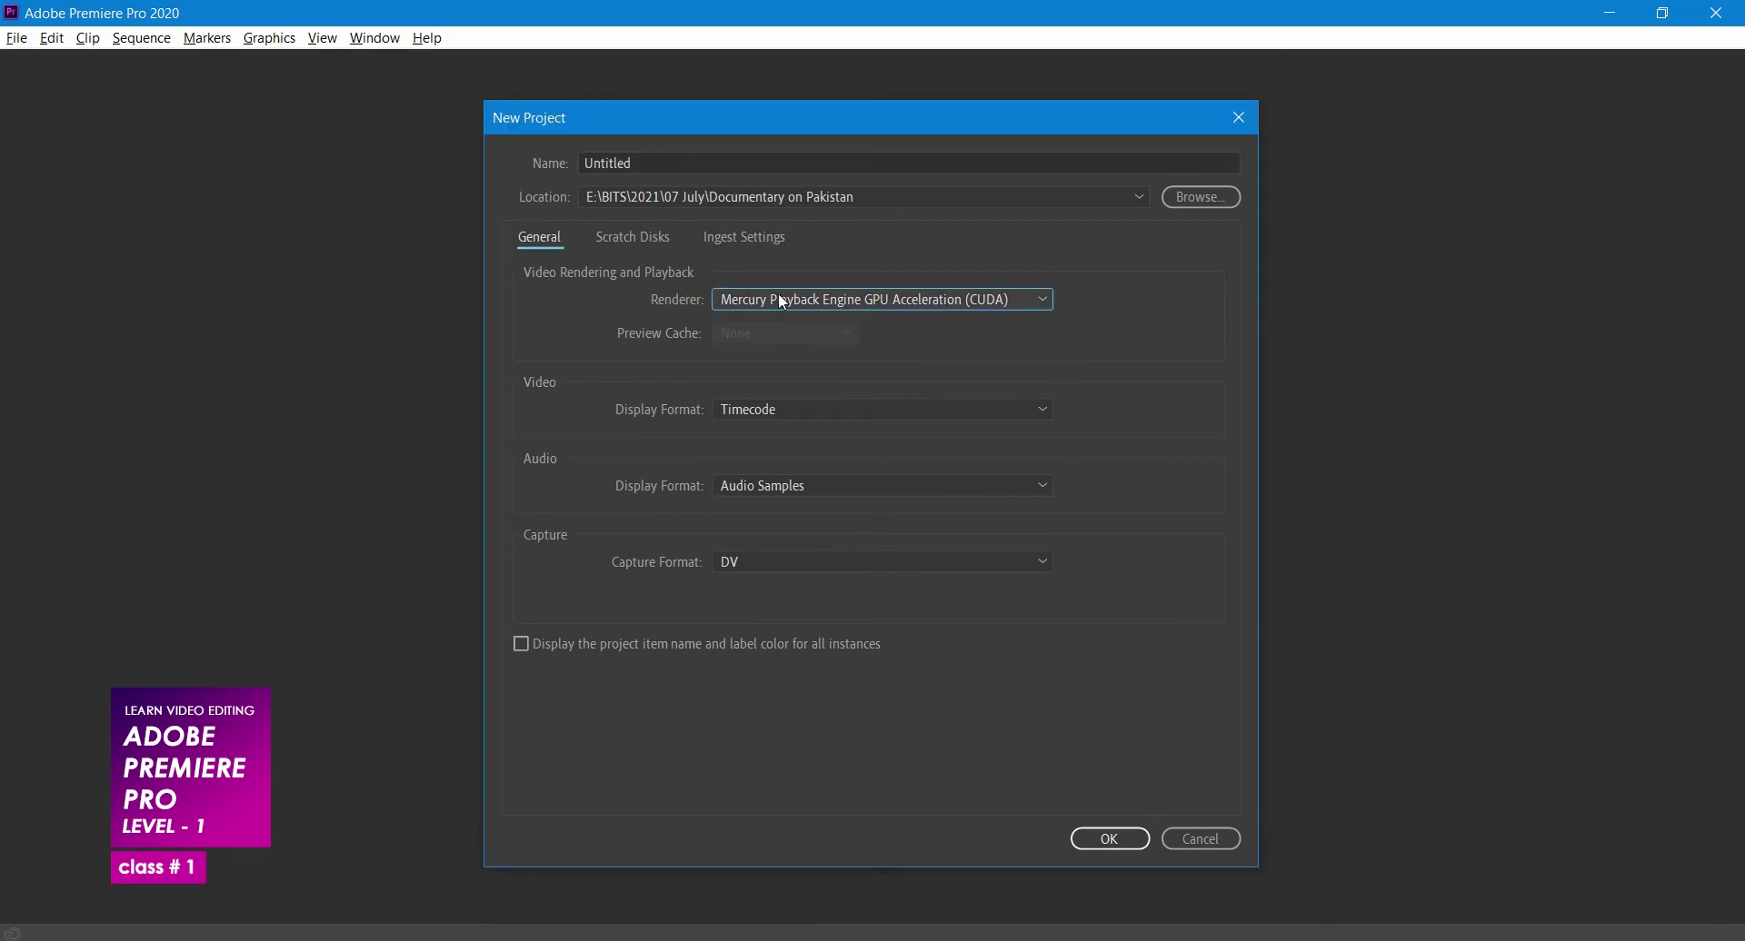
left_click(779, 414)
left_click(617, 414)
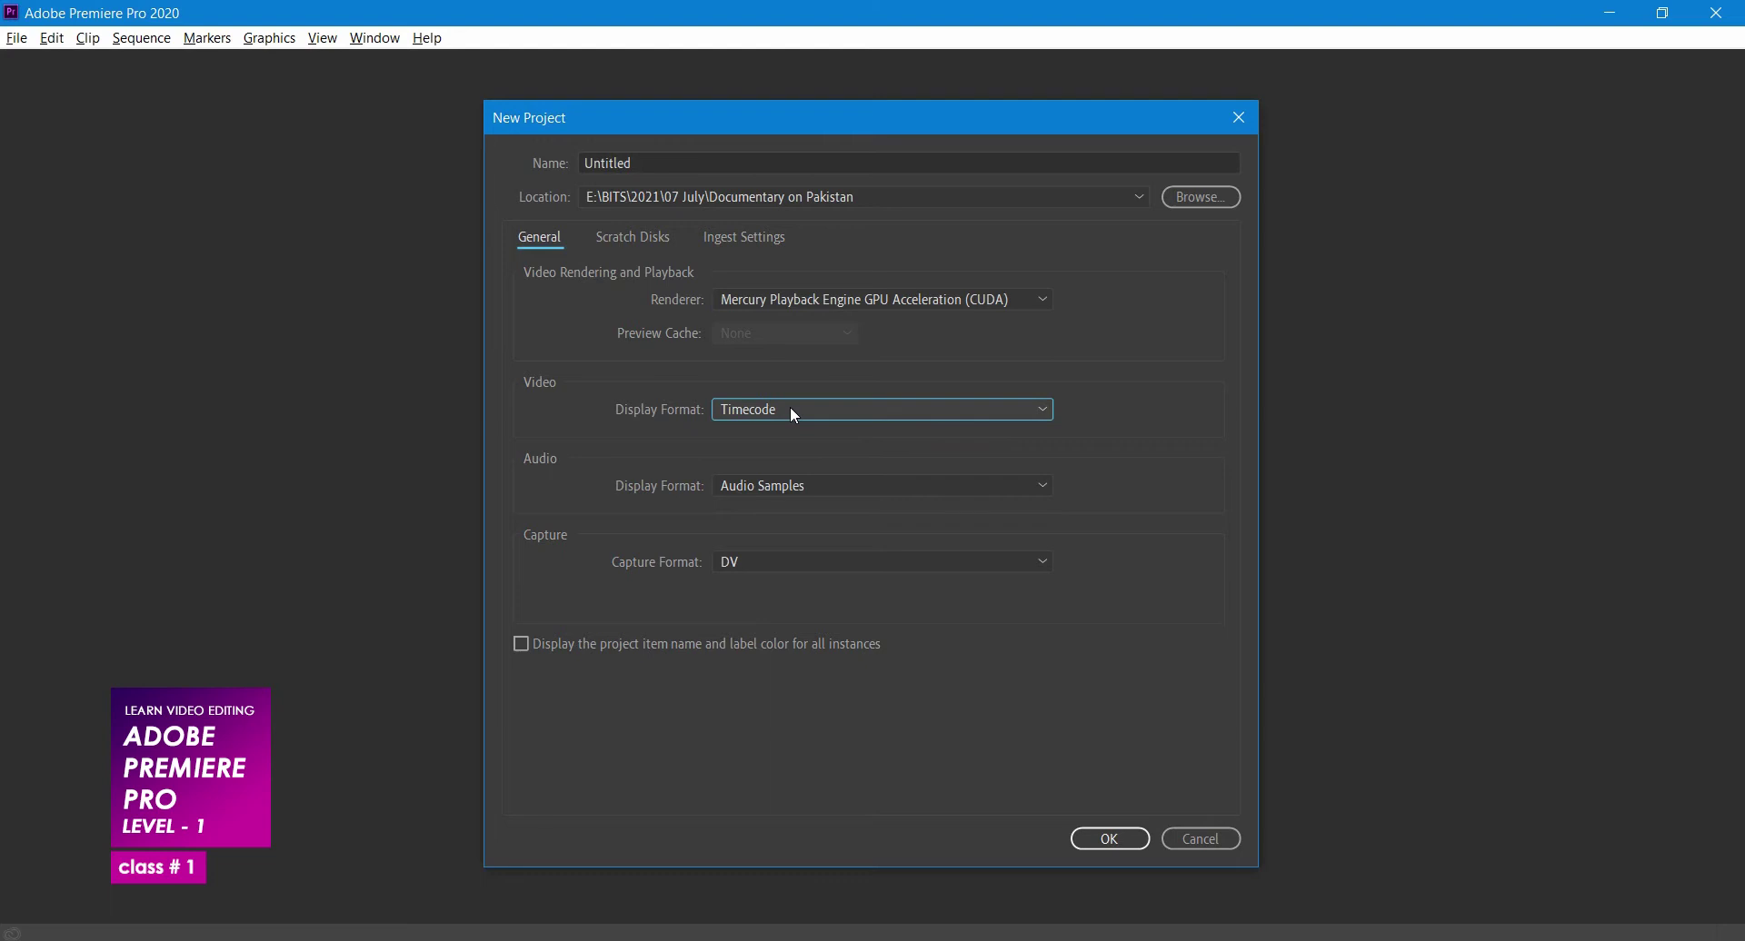
- Keep Audio Samples and DV as the formats, and name the project 'Premiere Pro Class 1'
left_click(783, 485)
left_click(786, 489)
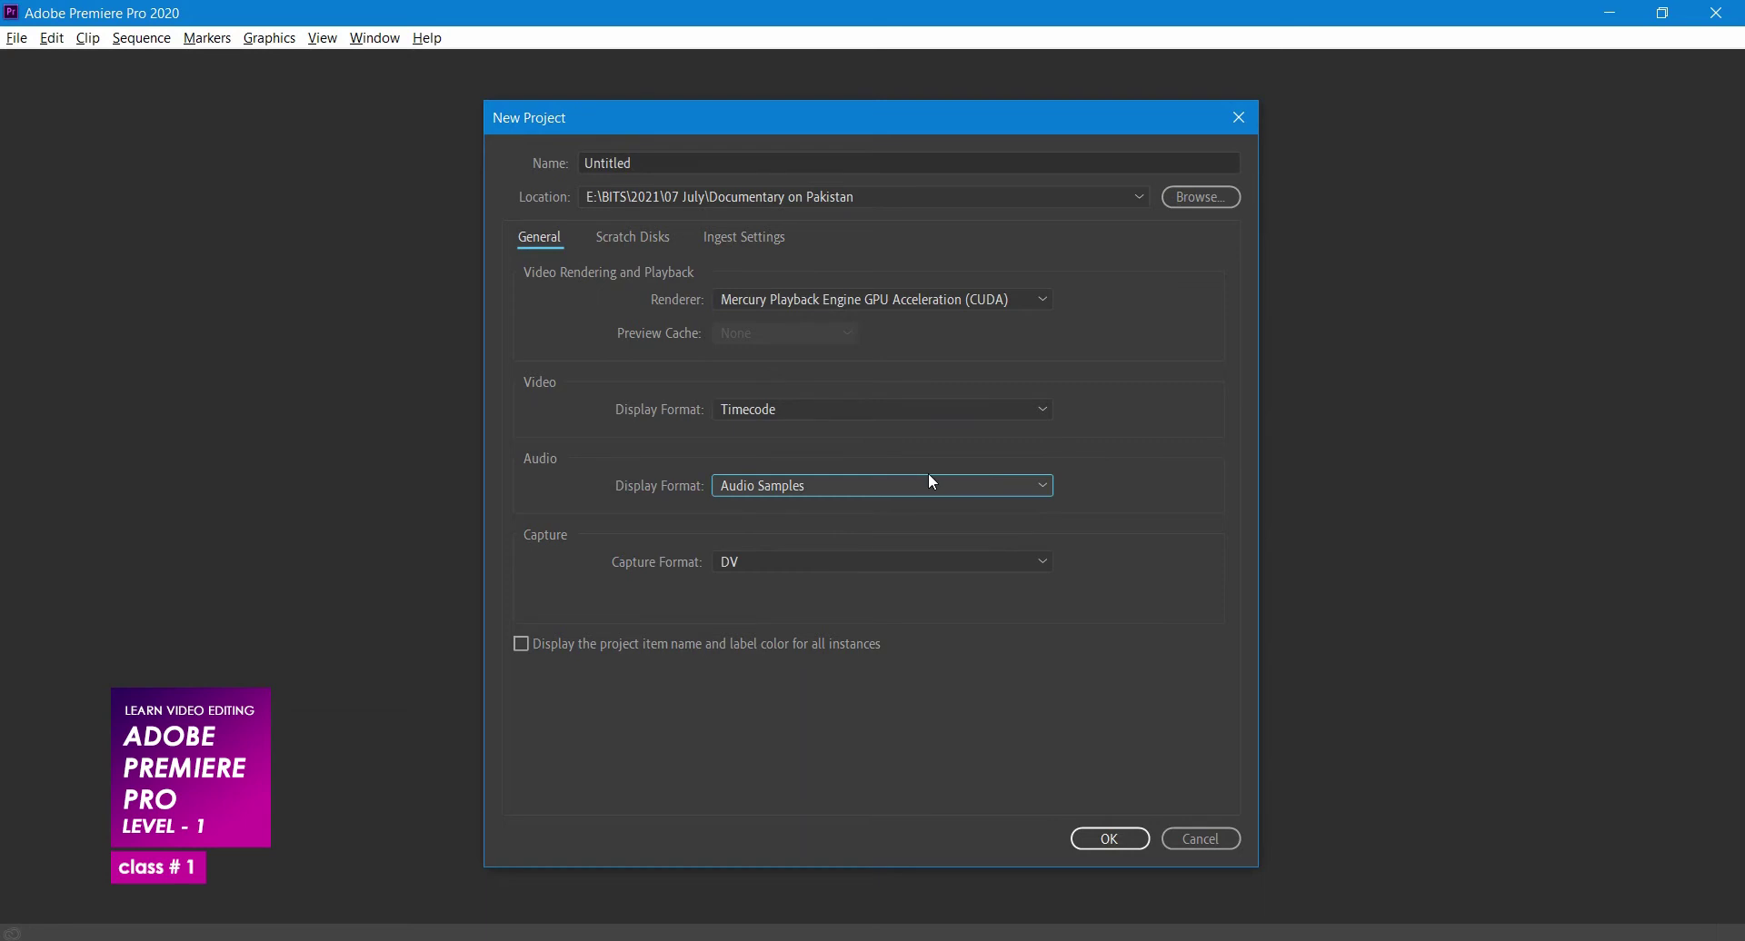
left_click(790, 562)
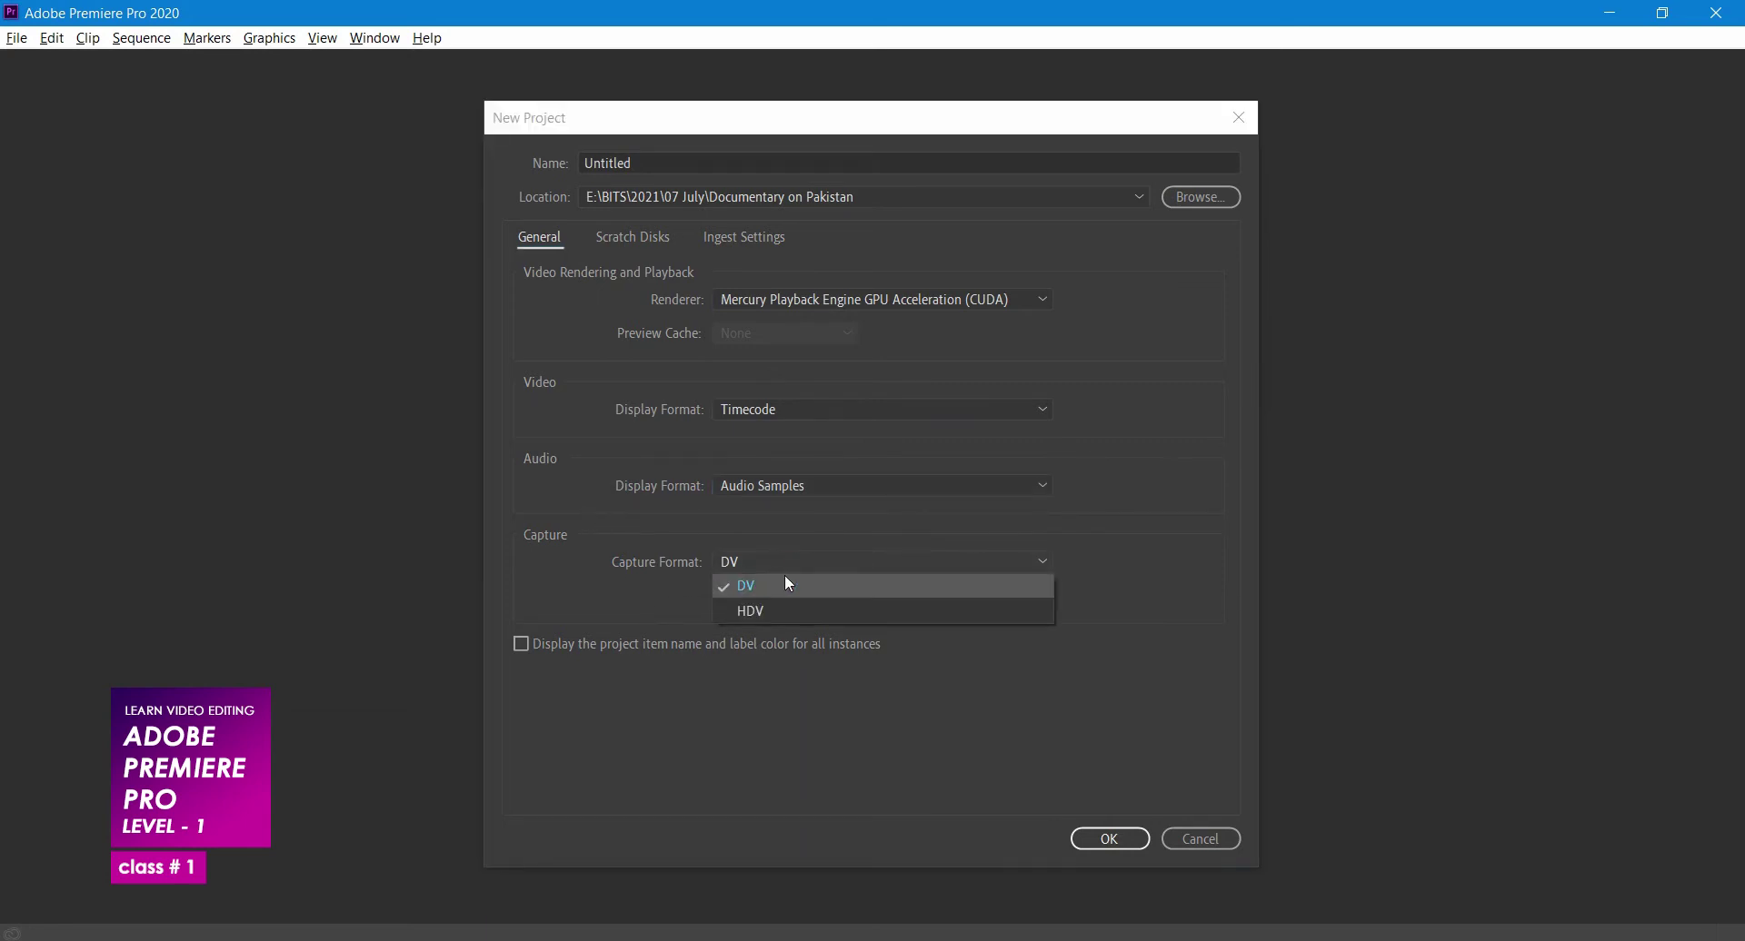
left_click(866, 529)
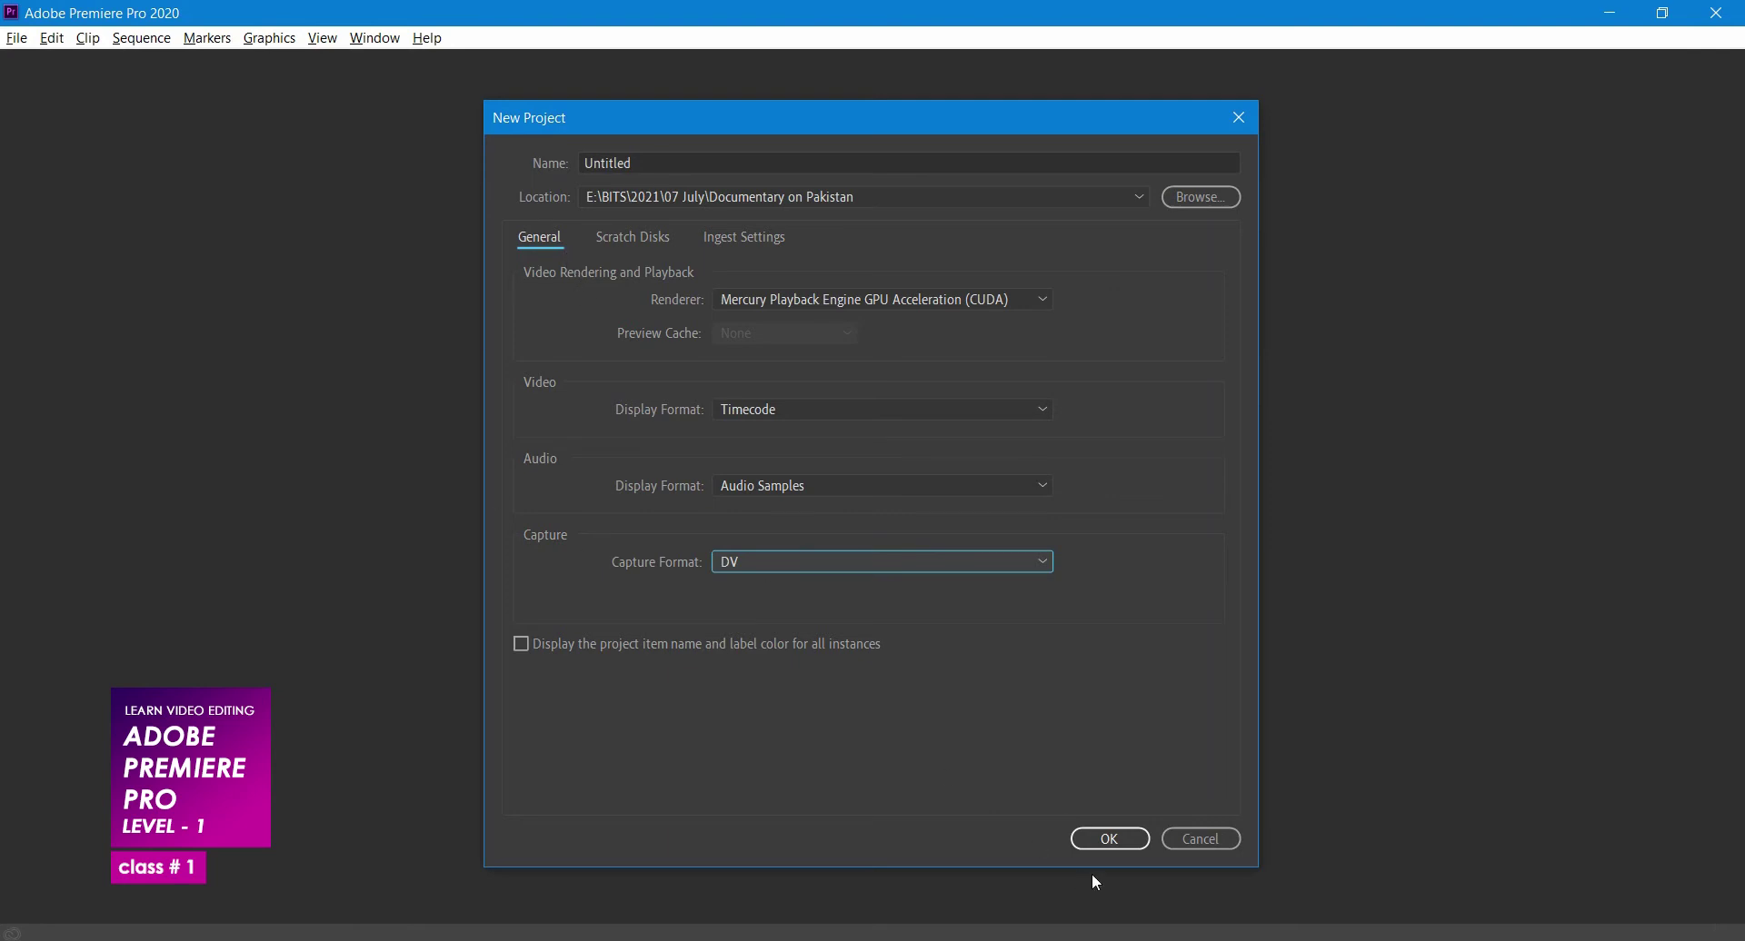
left_click(679, 596)
double_click(609, 164)
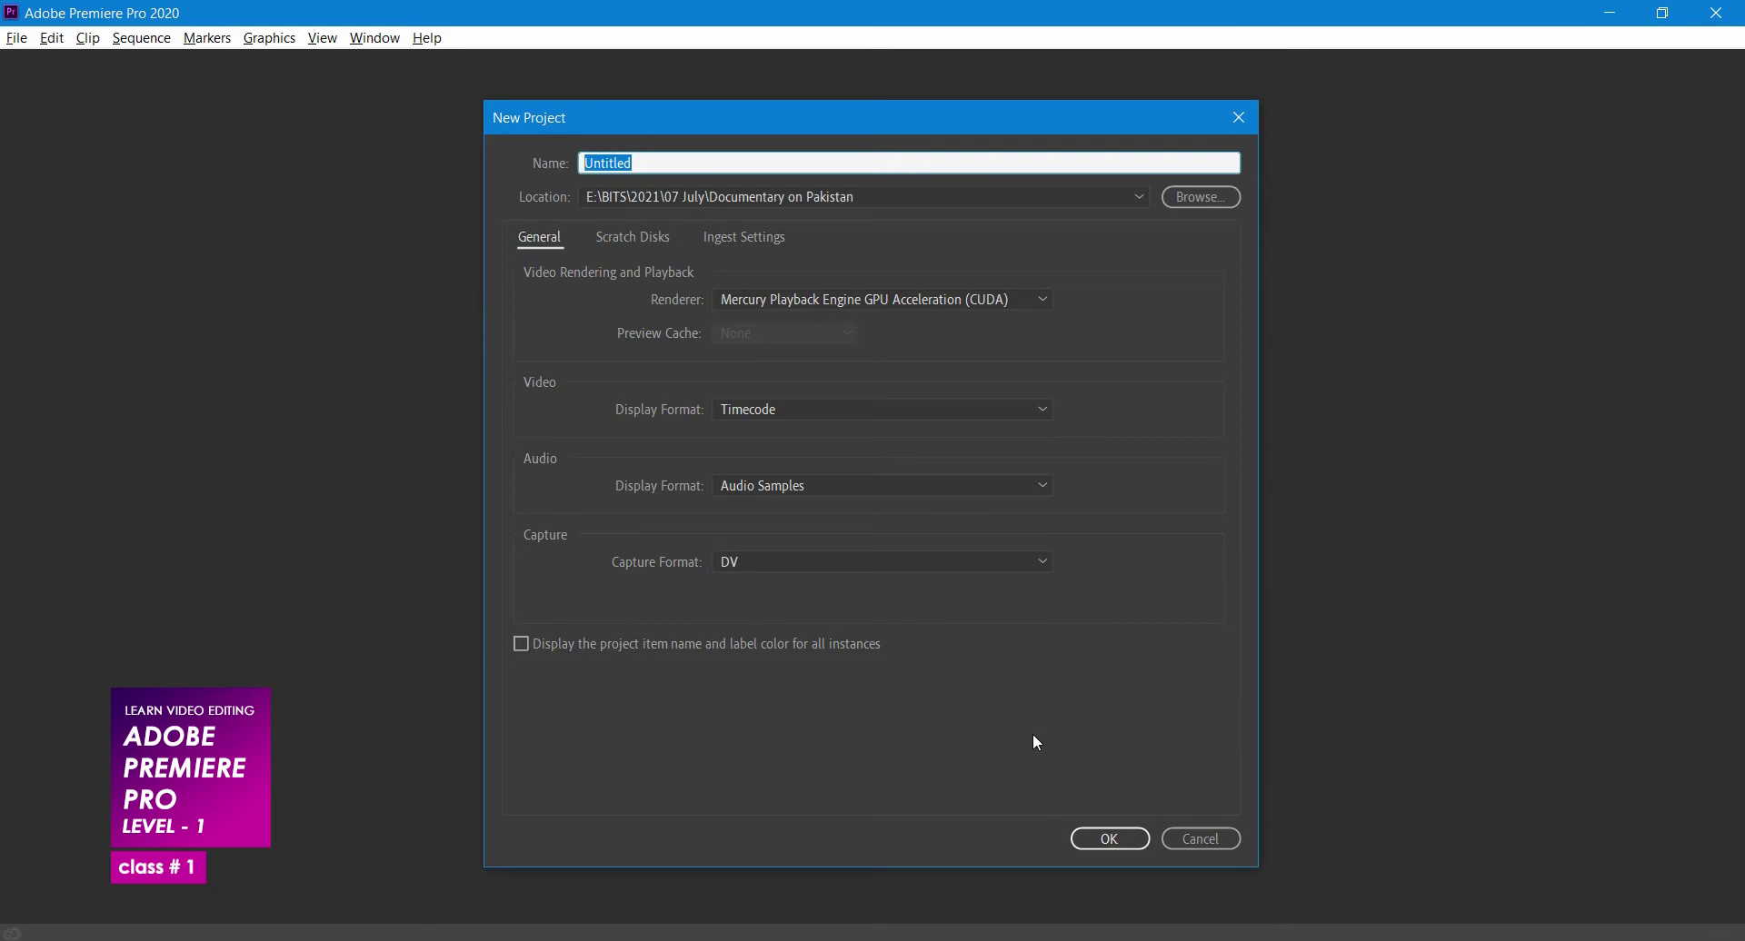
type("Premiere Pro Class 1")
- Create a new folder 'Leaen Premiere Pro' inside 2021 > 08 August for the project
left_click(1201, 197)
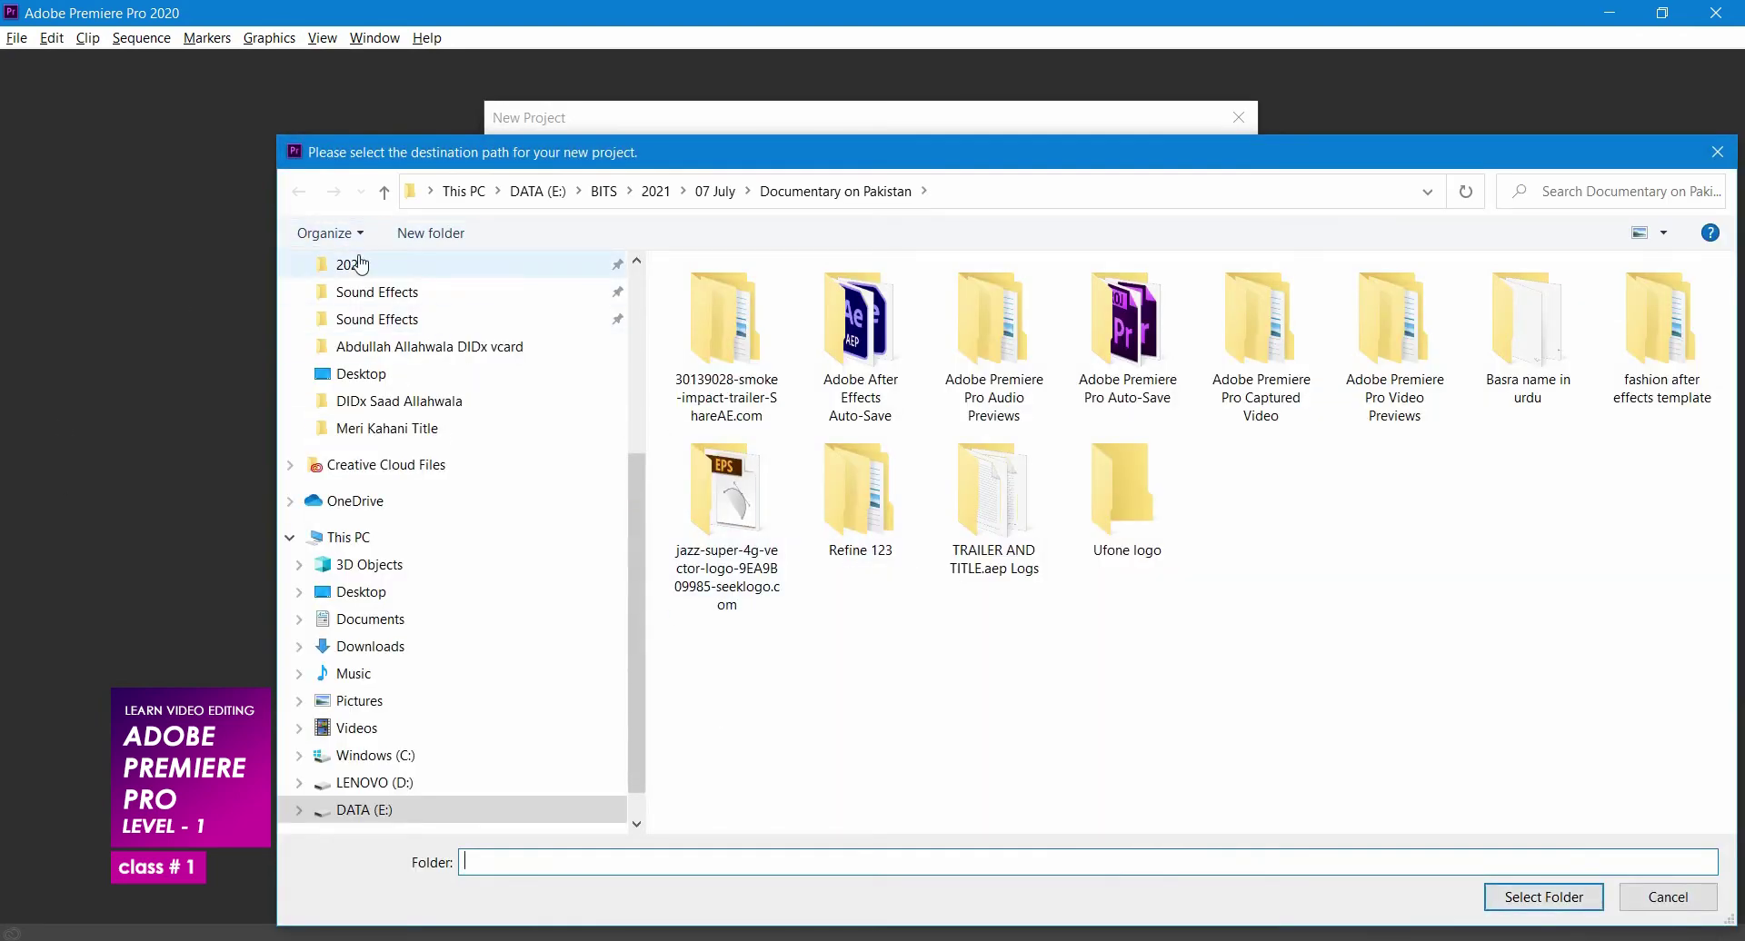
left_click(347, 264)
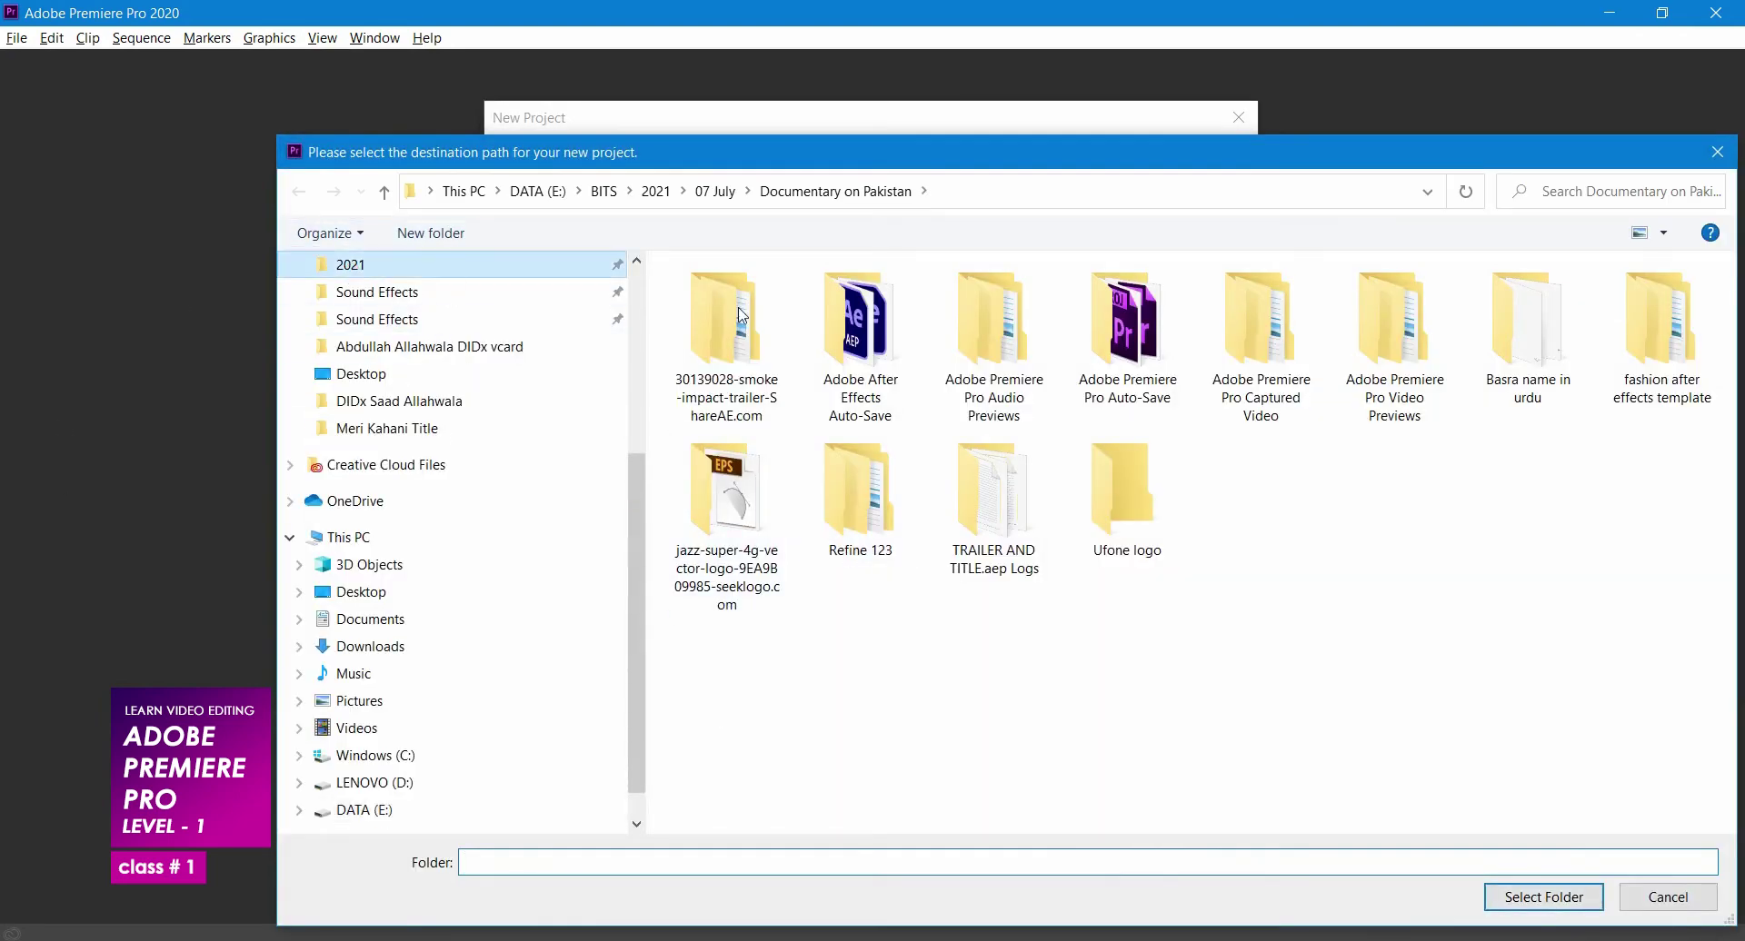
double_click(1547, 320)
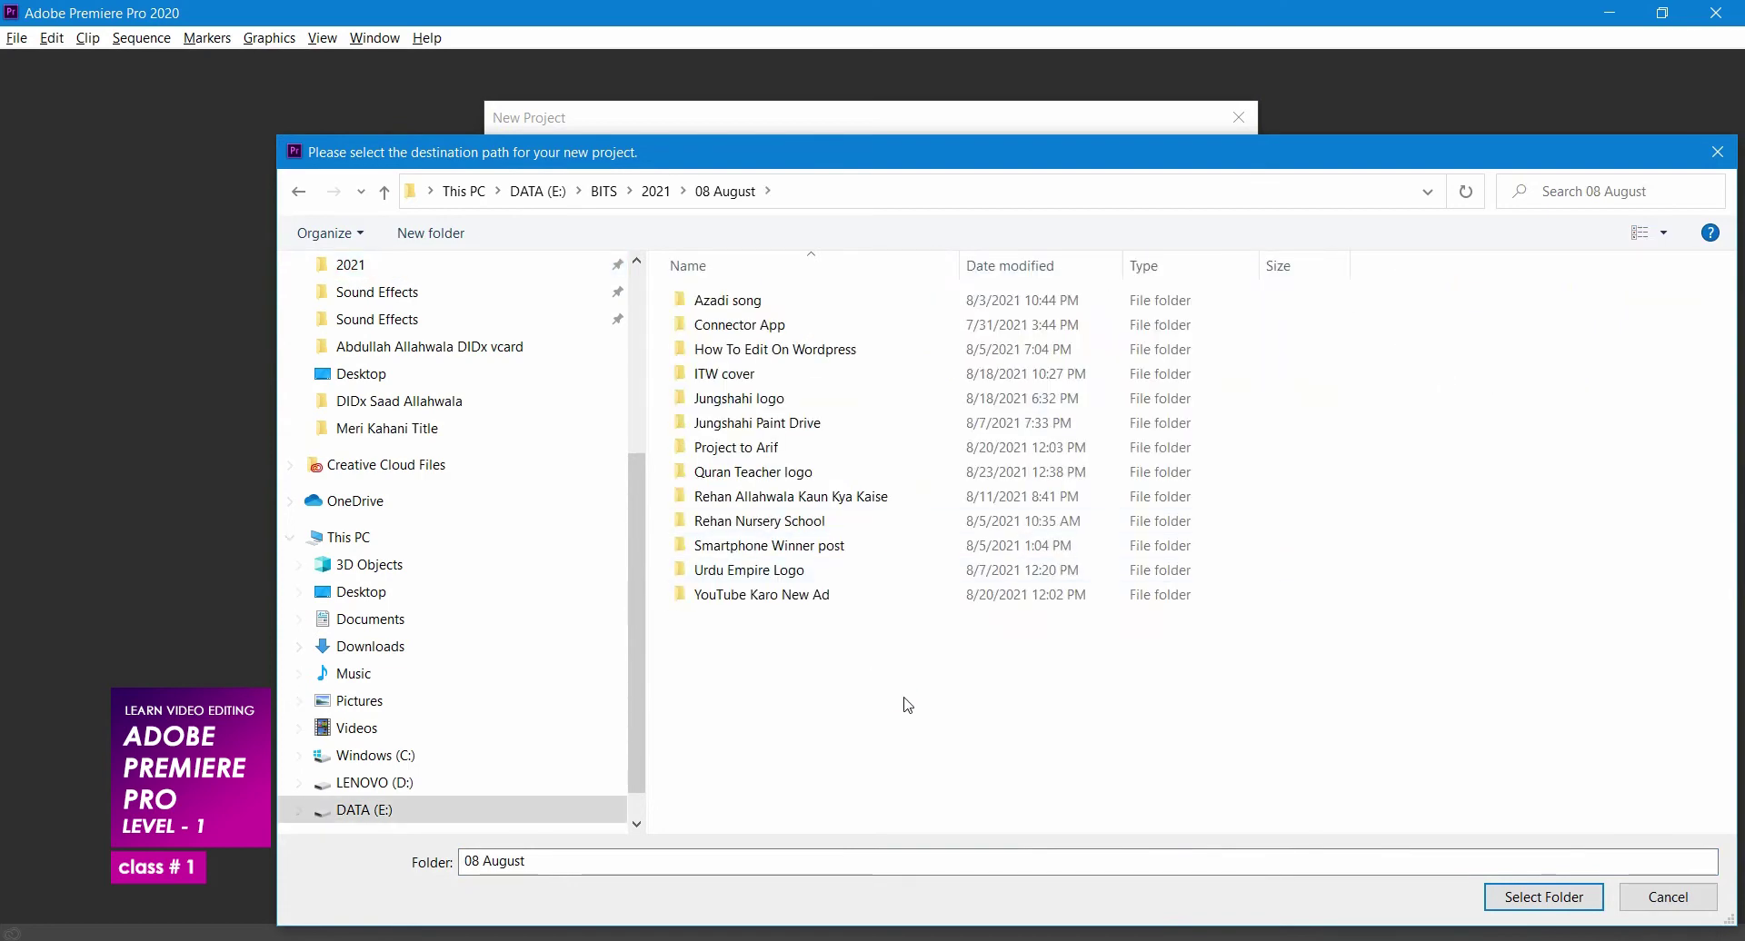
key("ctrl+shift+n")
type("Leae")
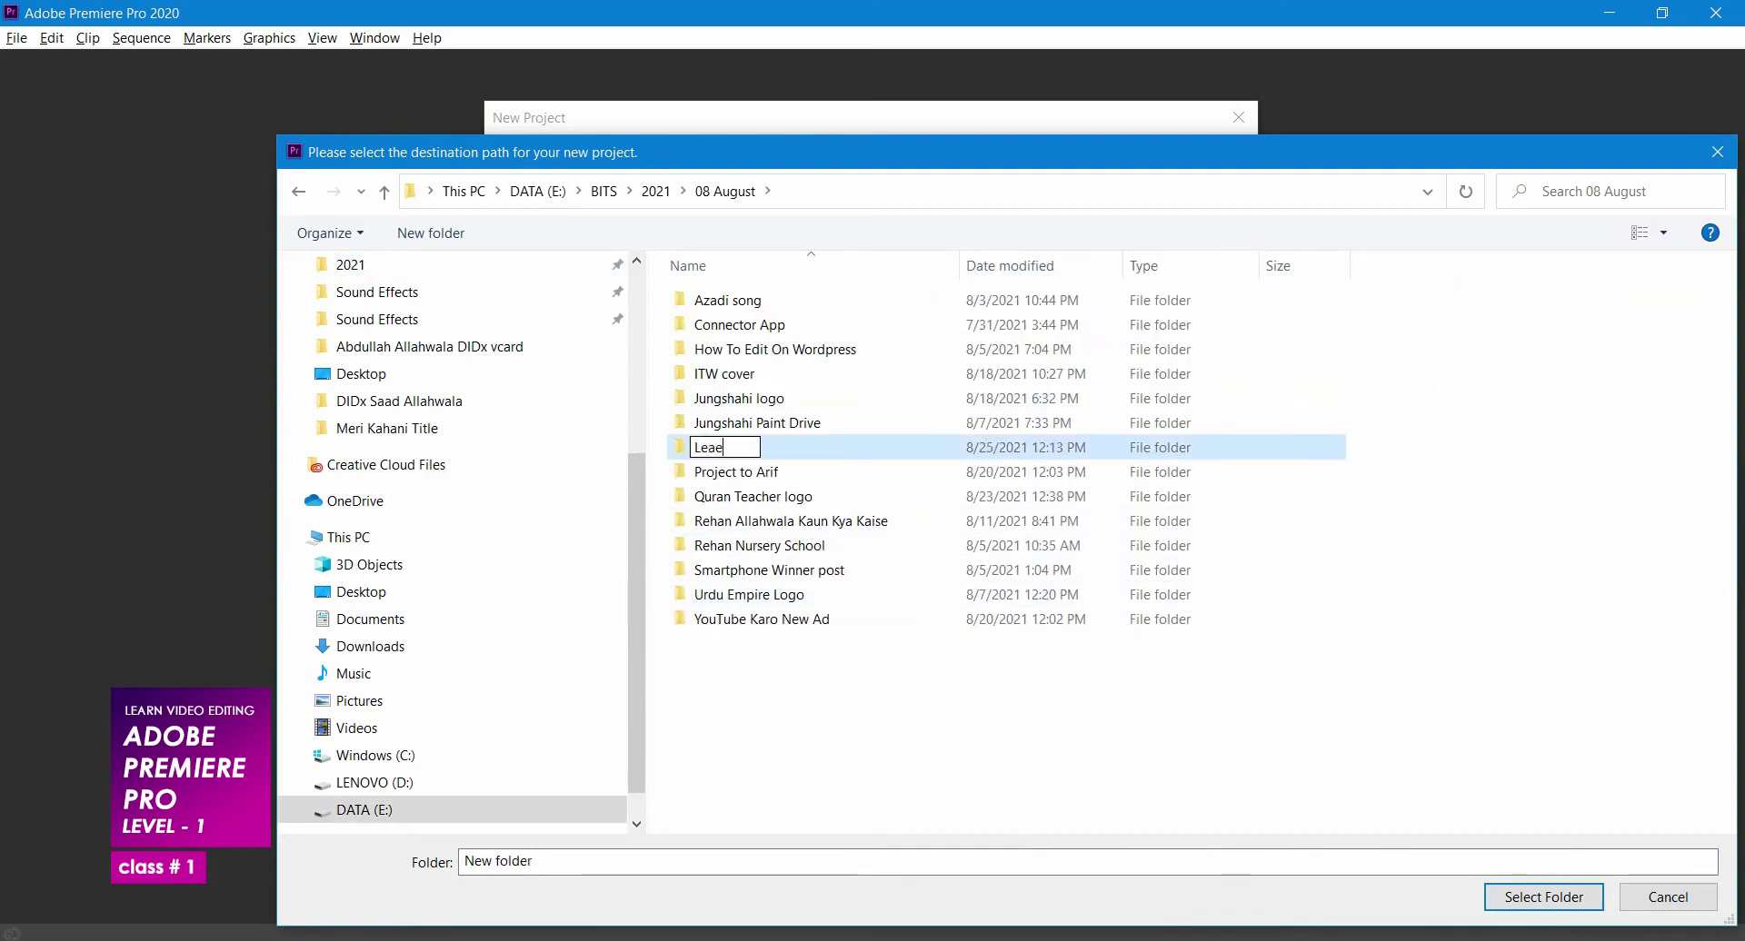
type("n Premi")
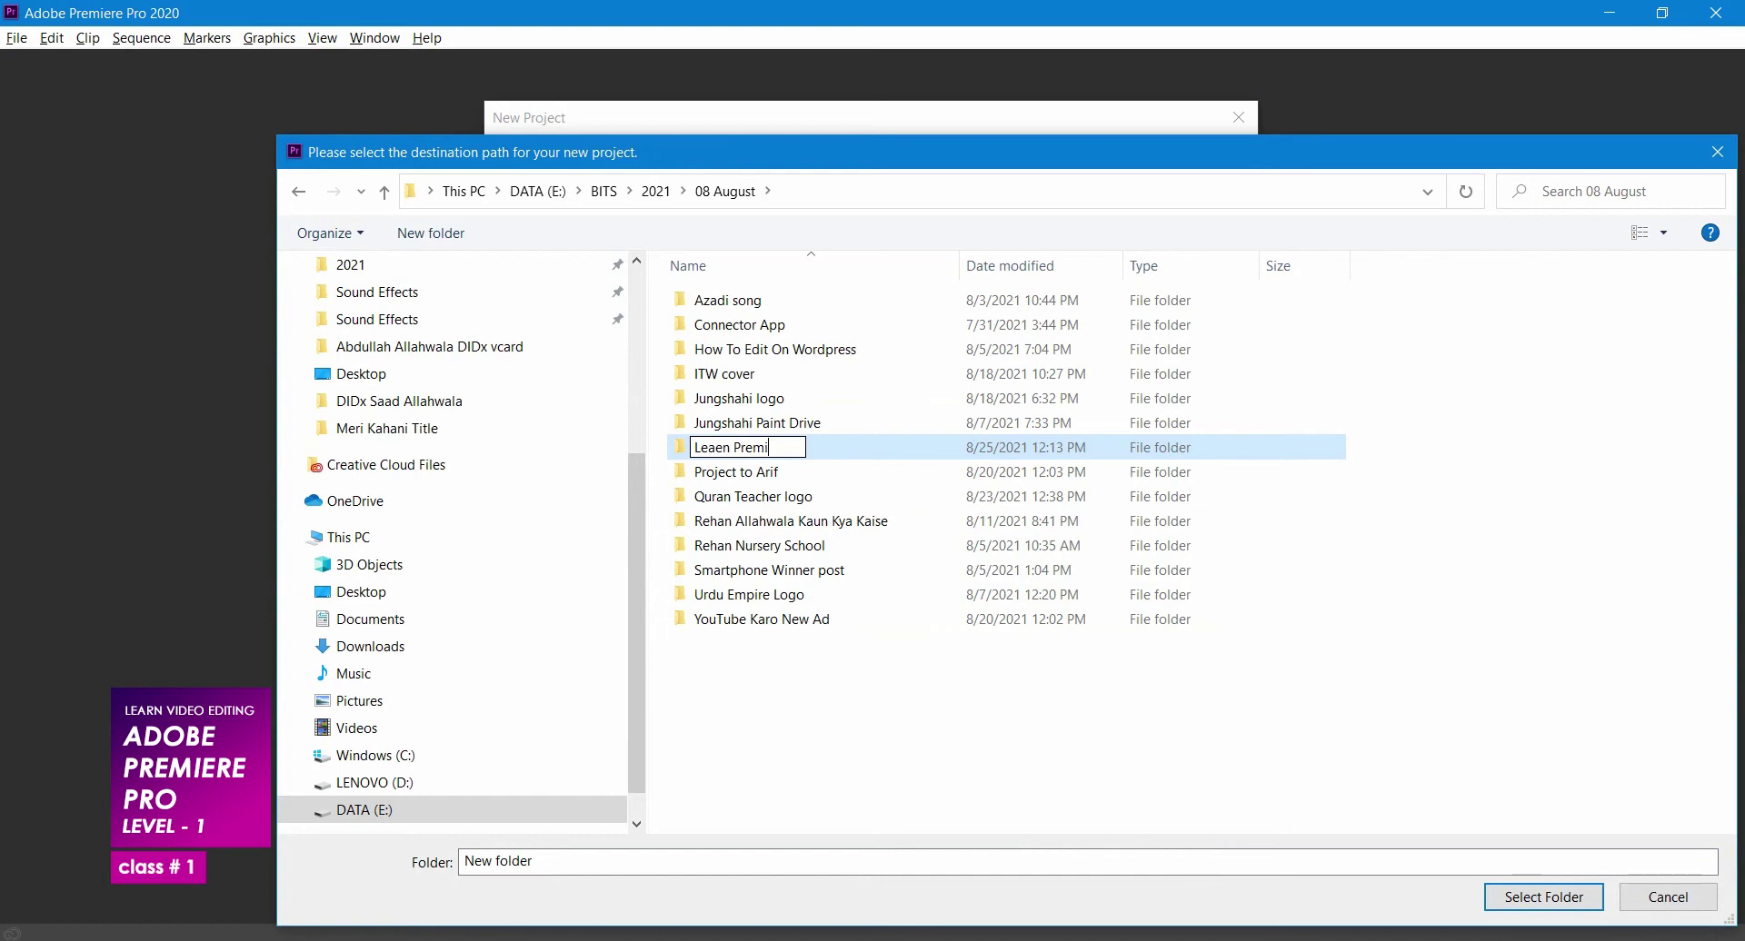
type("ere Pro")
key("Return")
key("Return")
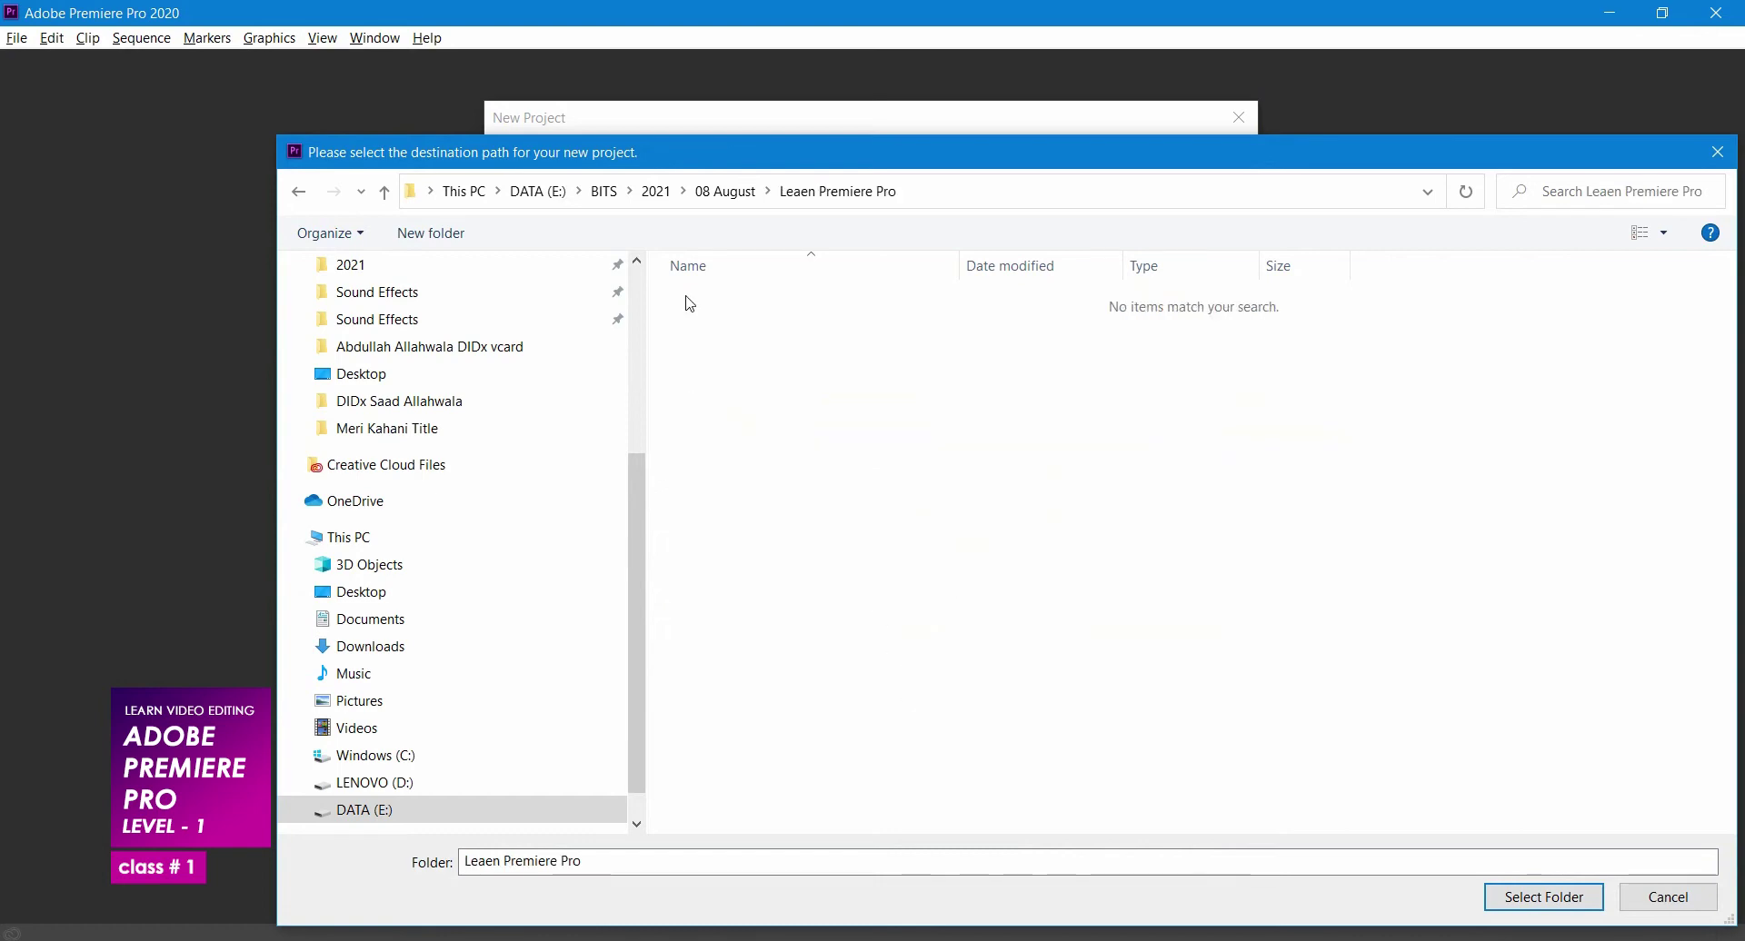
- Rename the misspelled folder to 'Learn Premiere Pro'
left_click(713, 191)
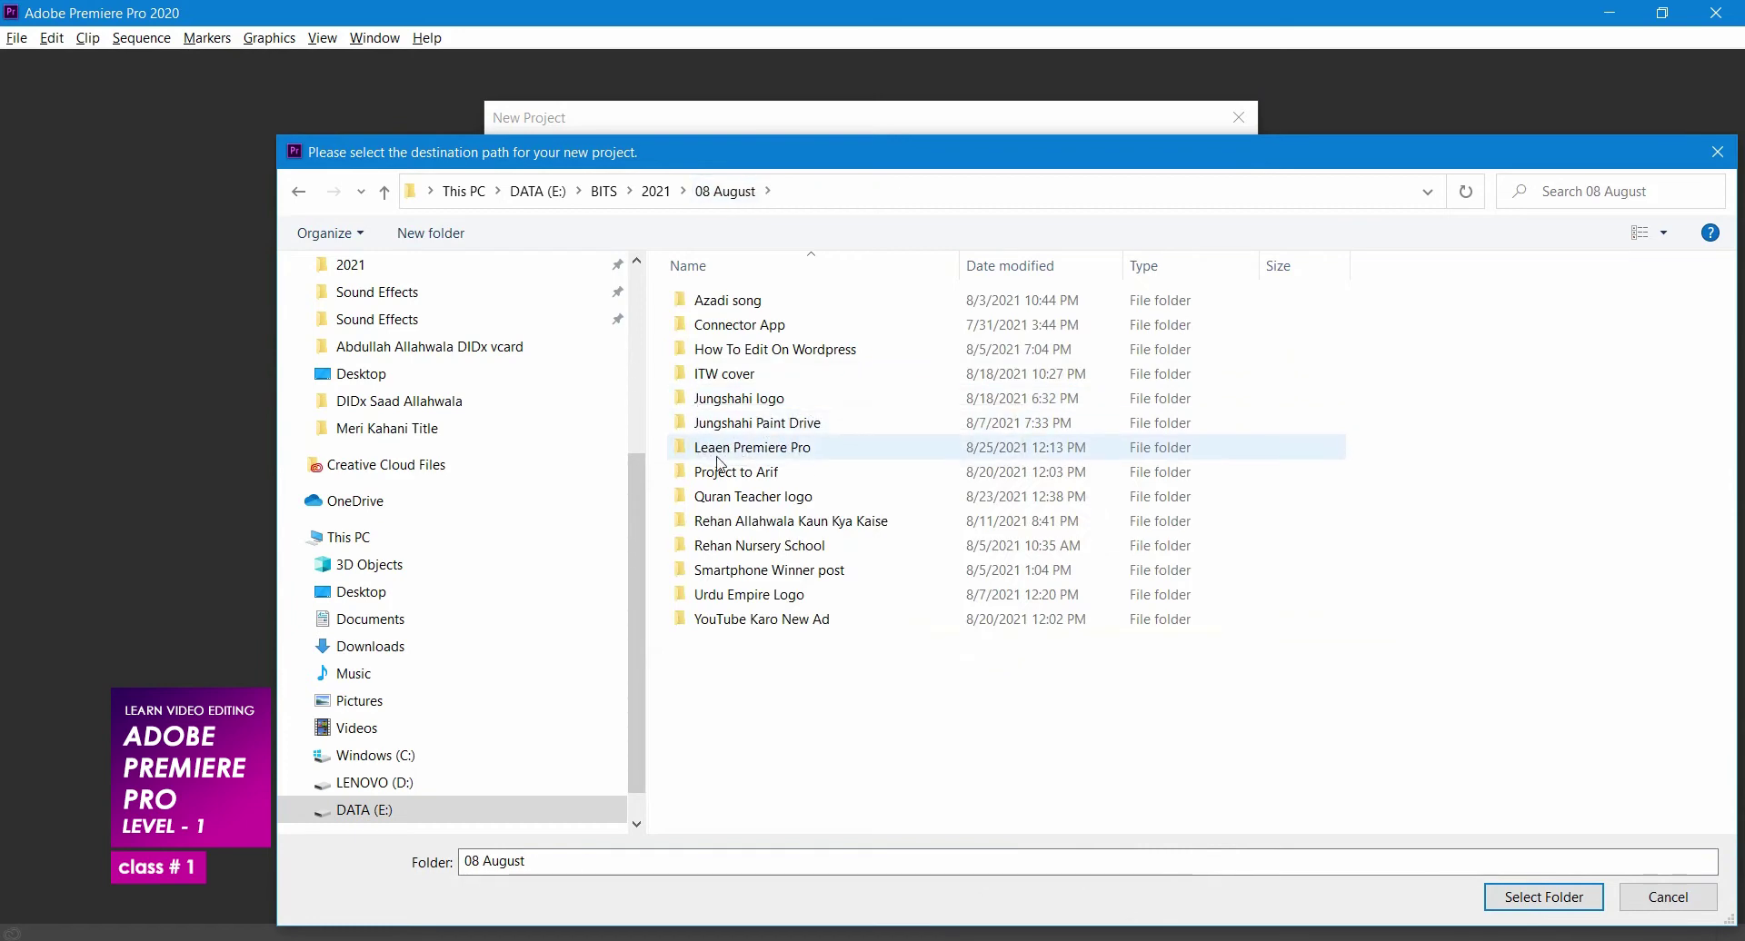
left_click(722, 447)
right_click(723, 447)
left_click(812, 893)
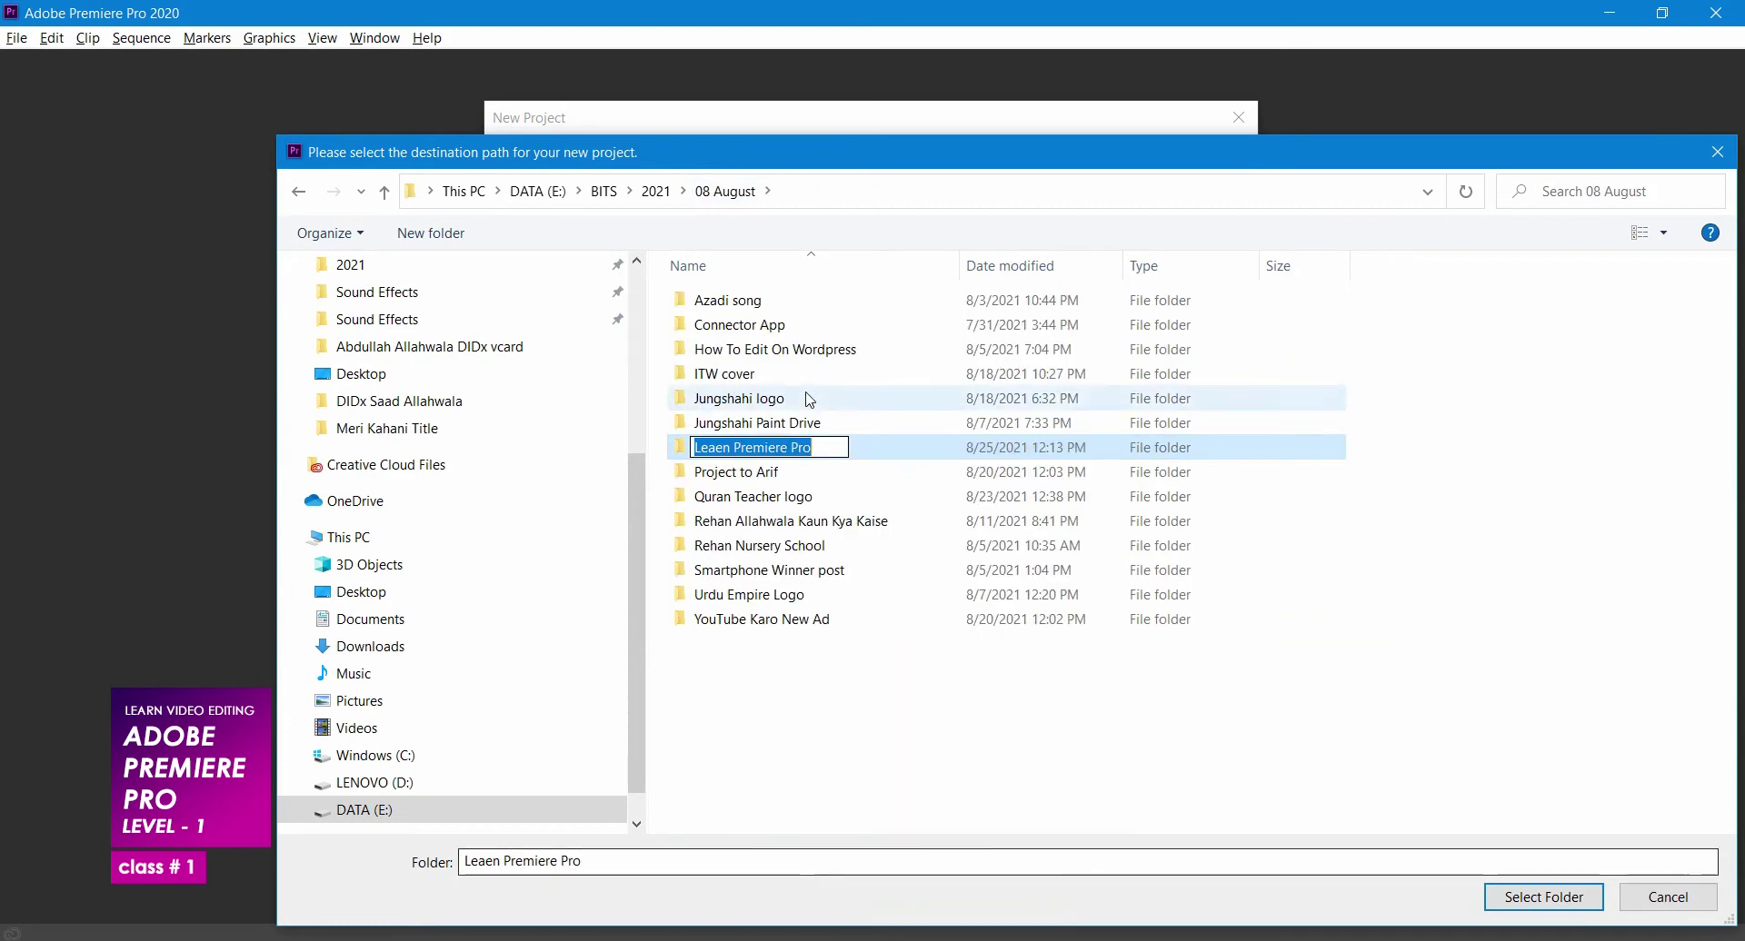
left_click(724, 447)
key("BackSpace")
type("r")
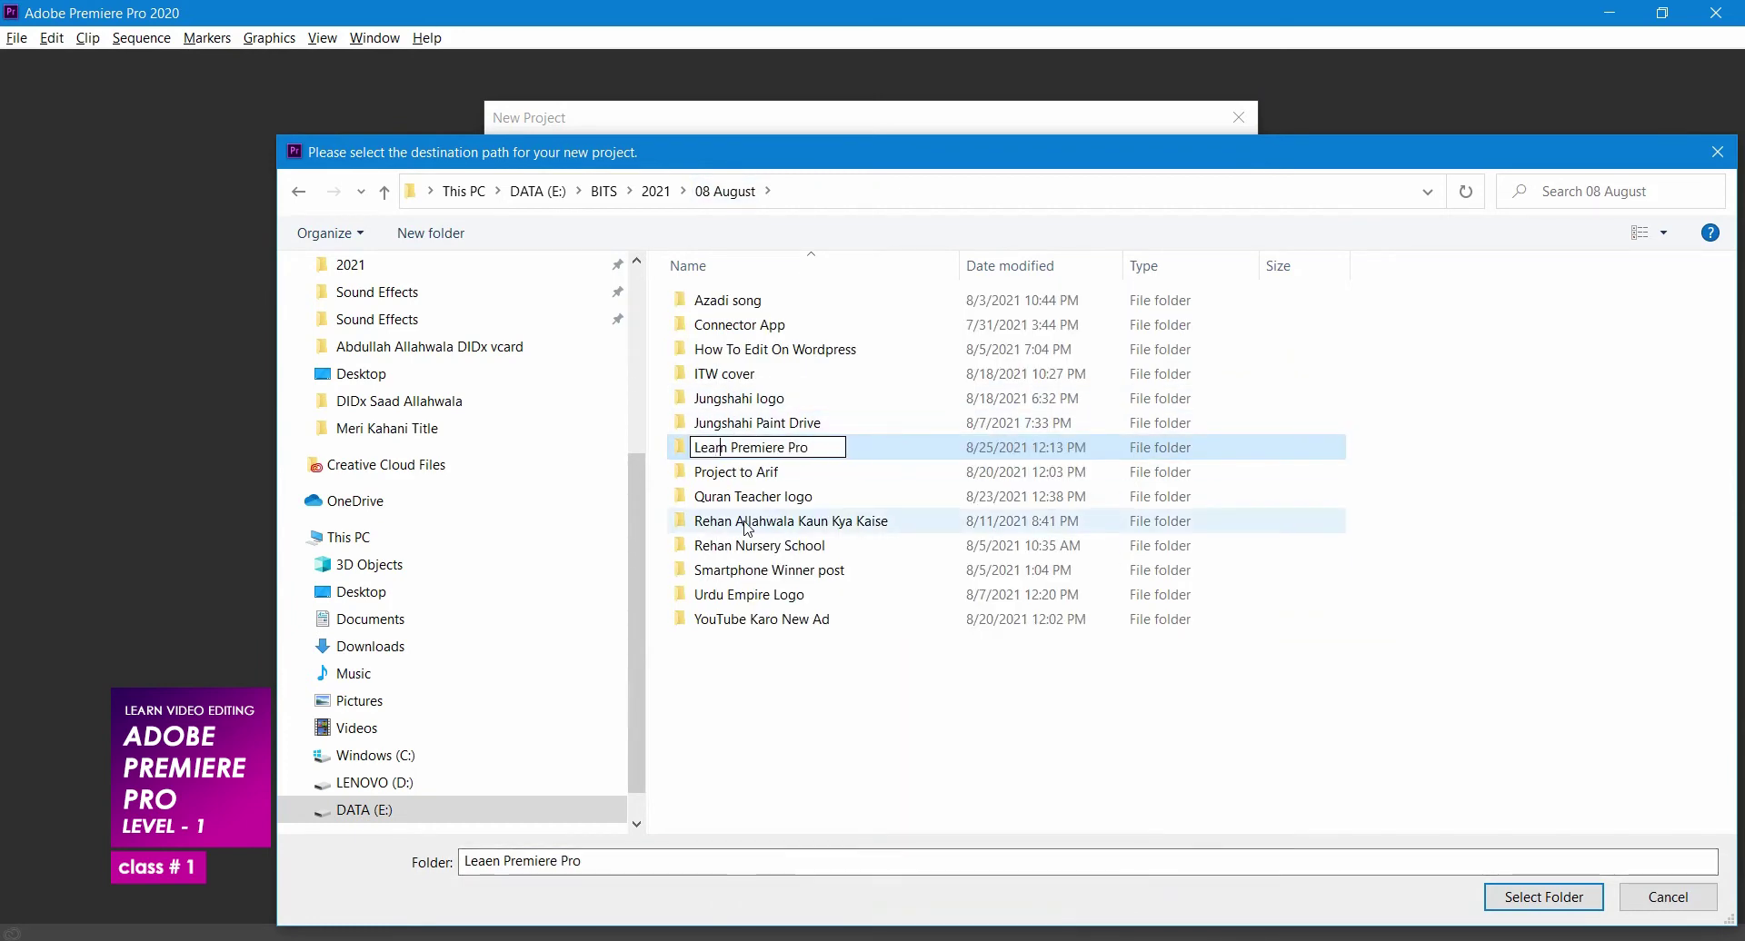
key("Return")
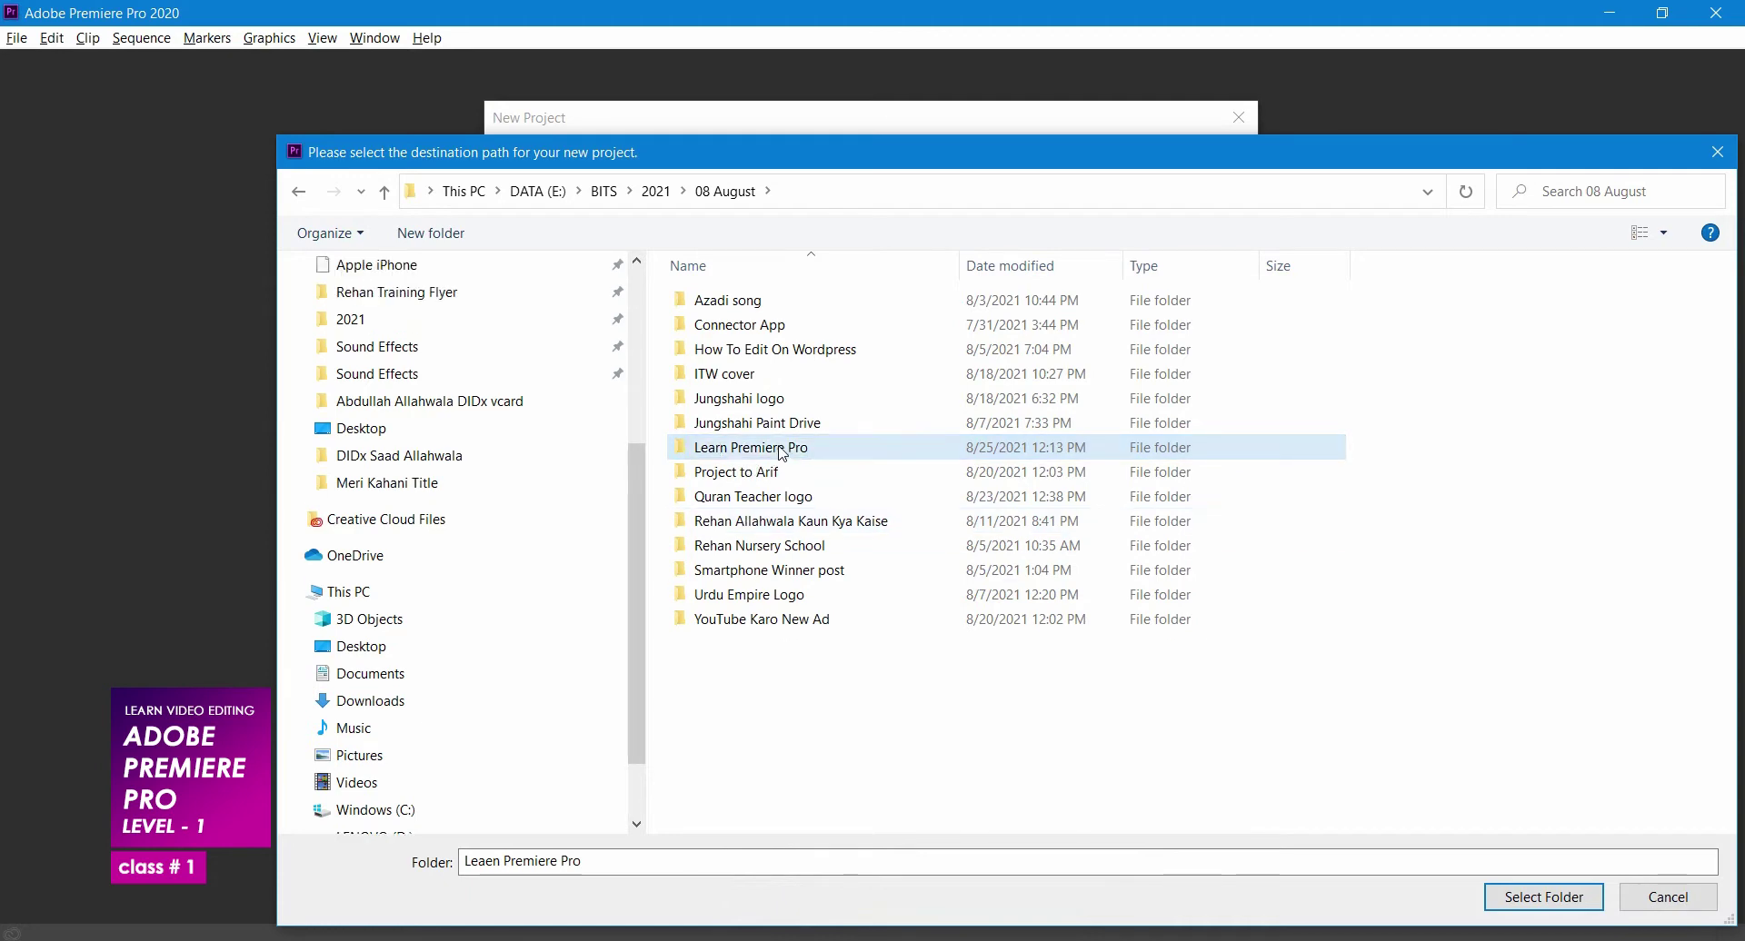
- Set Learn Premiere Pro as the project location and create the project
key("Return")
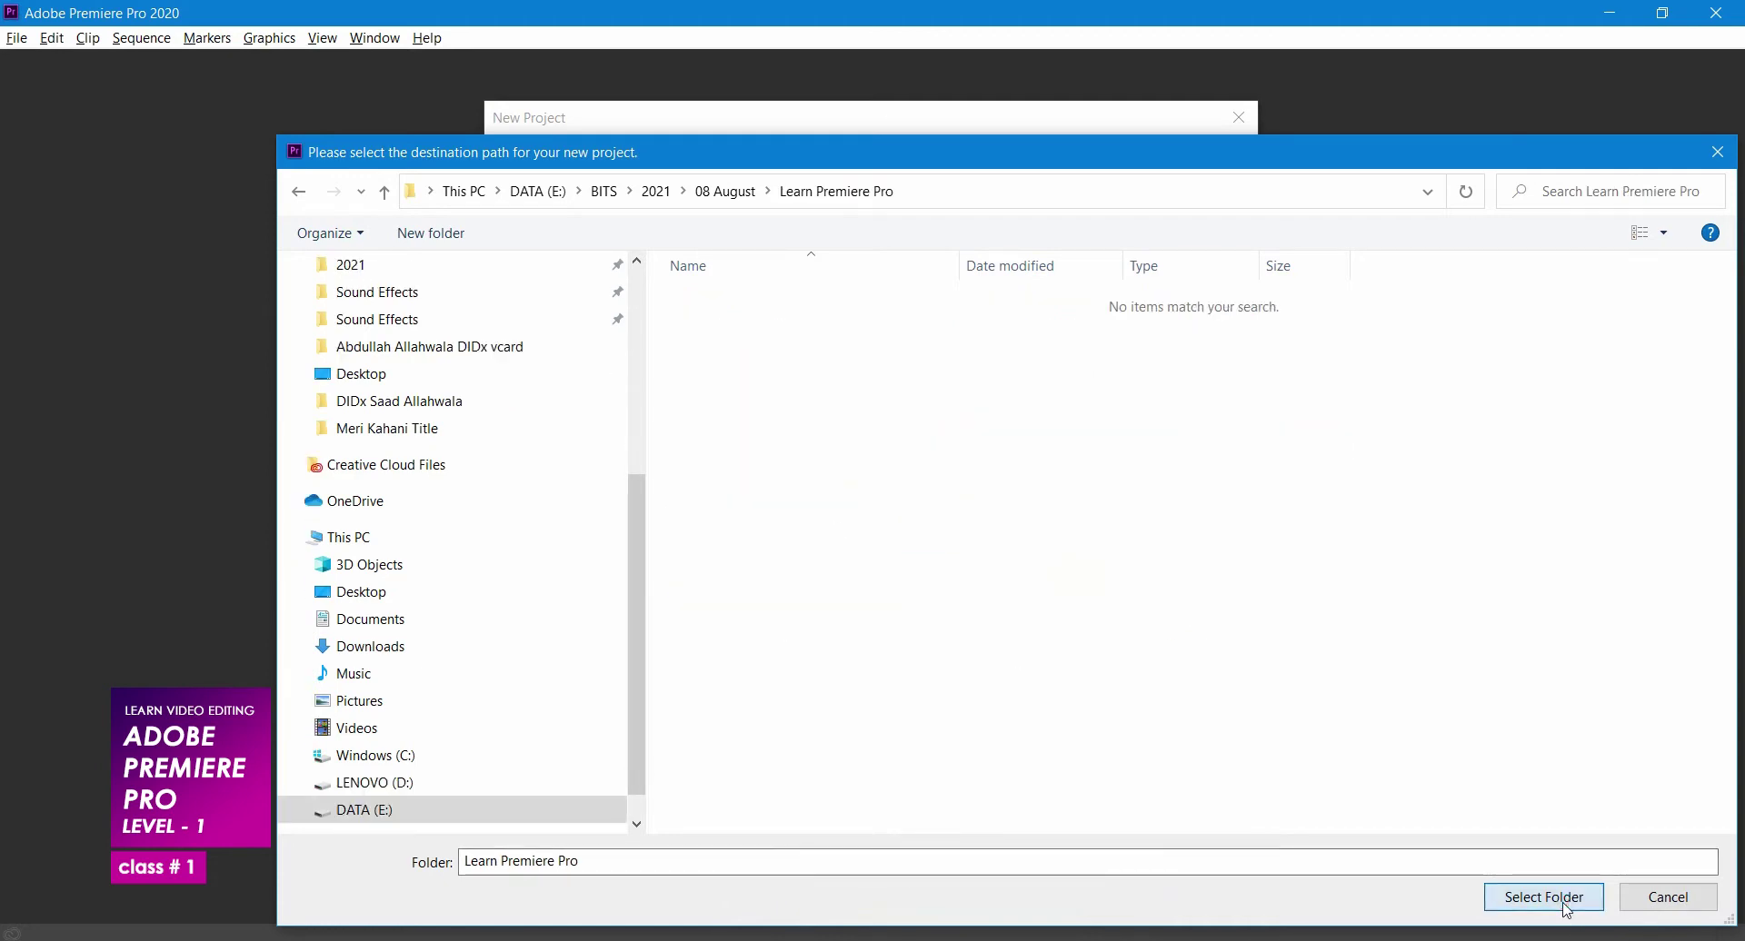
left_click(1565, 900)
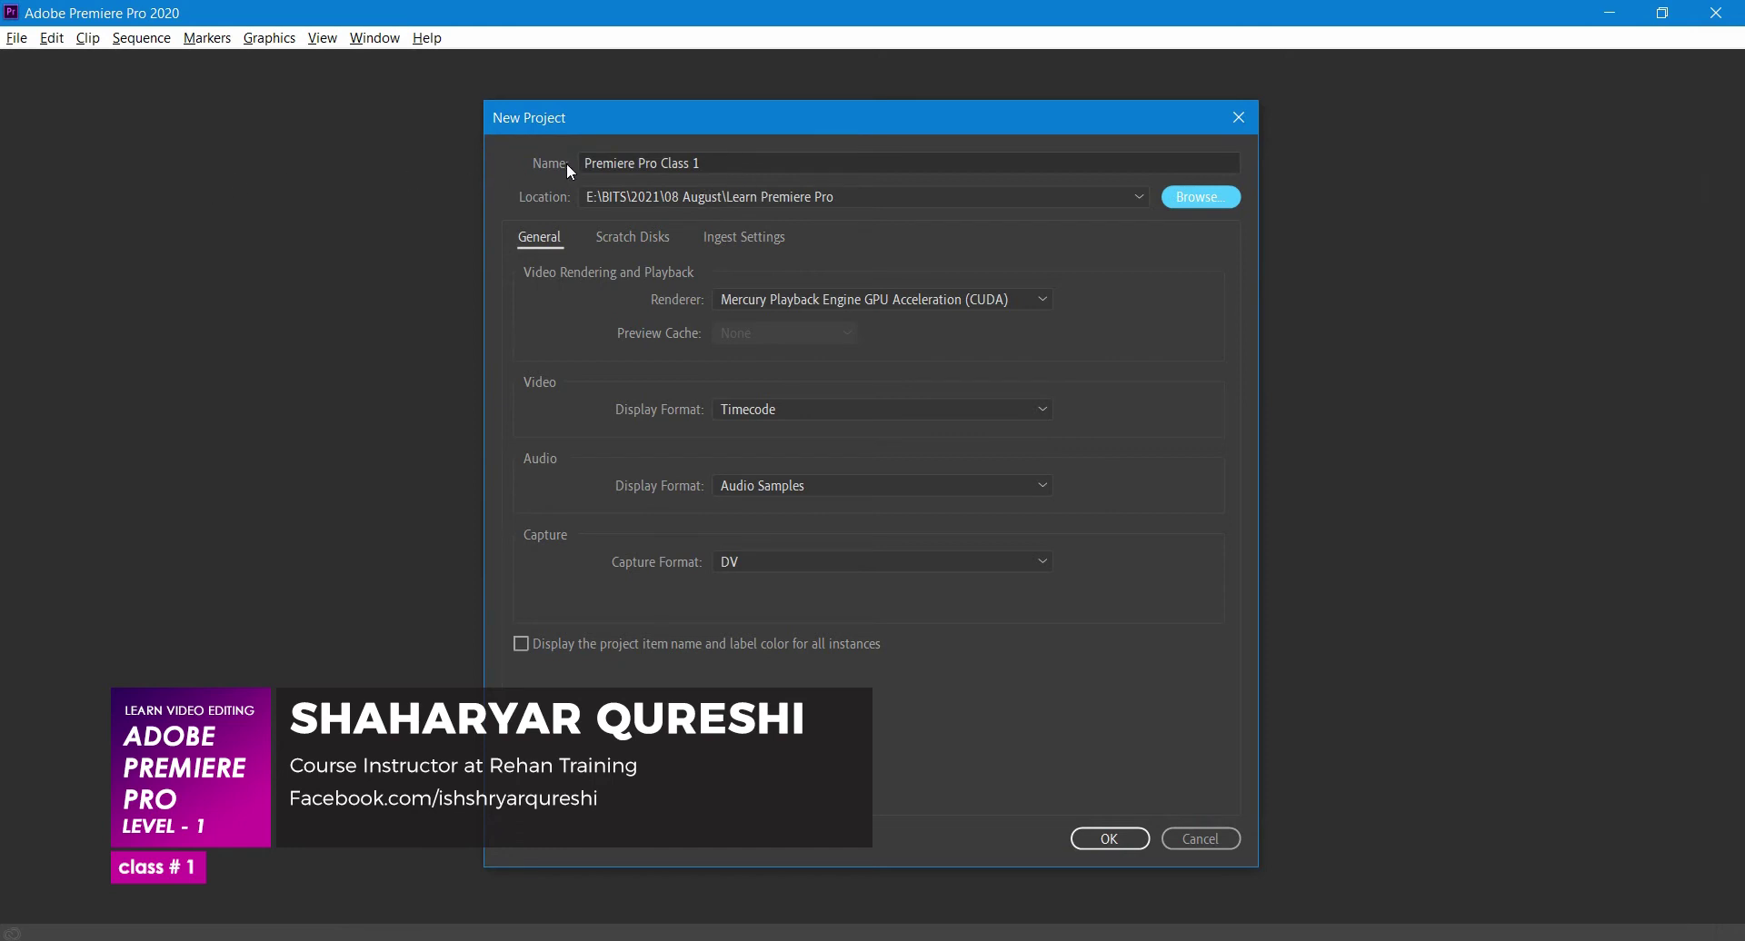
left_click(1110, 839)
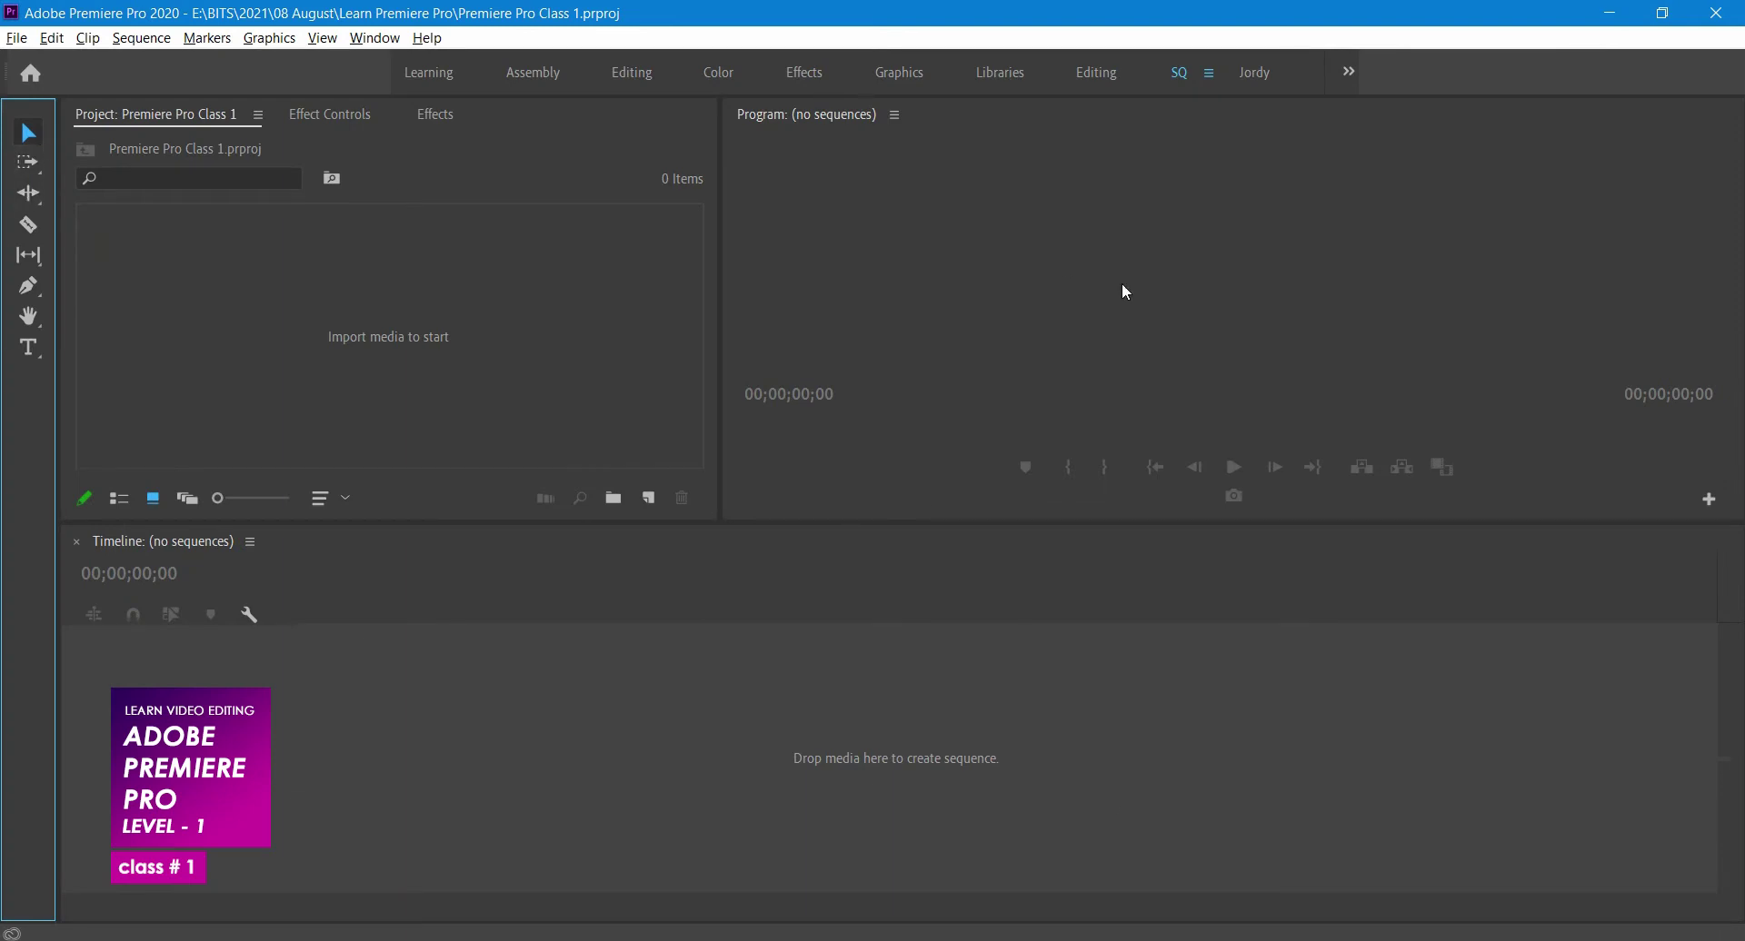
left_click(899, 303)
left_click(612, 307)
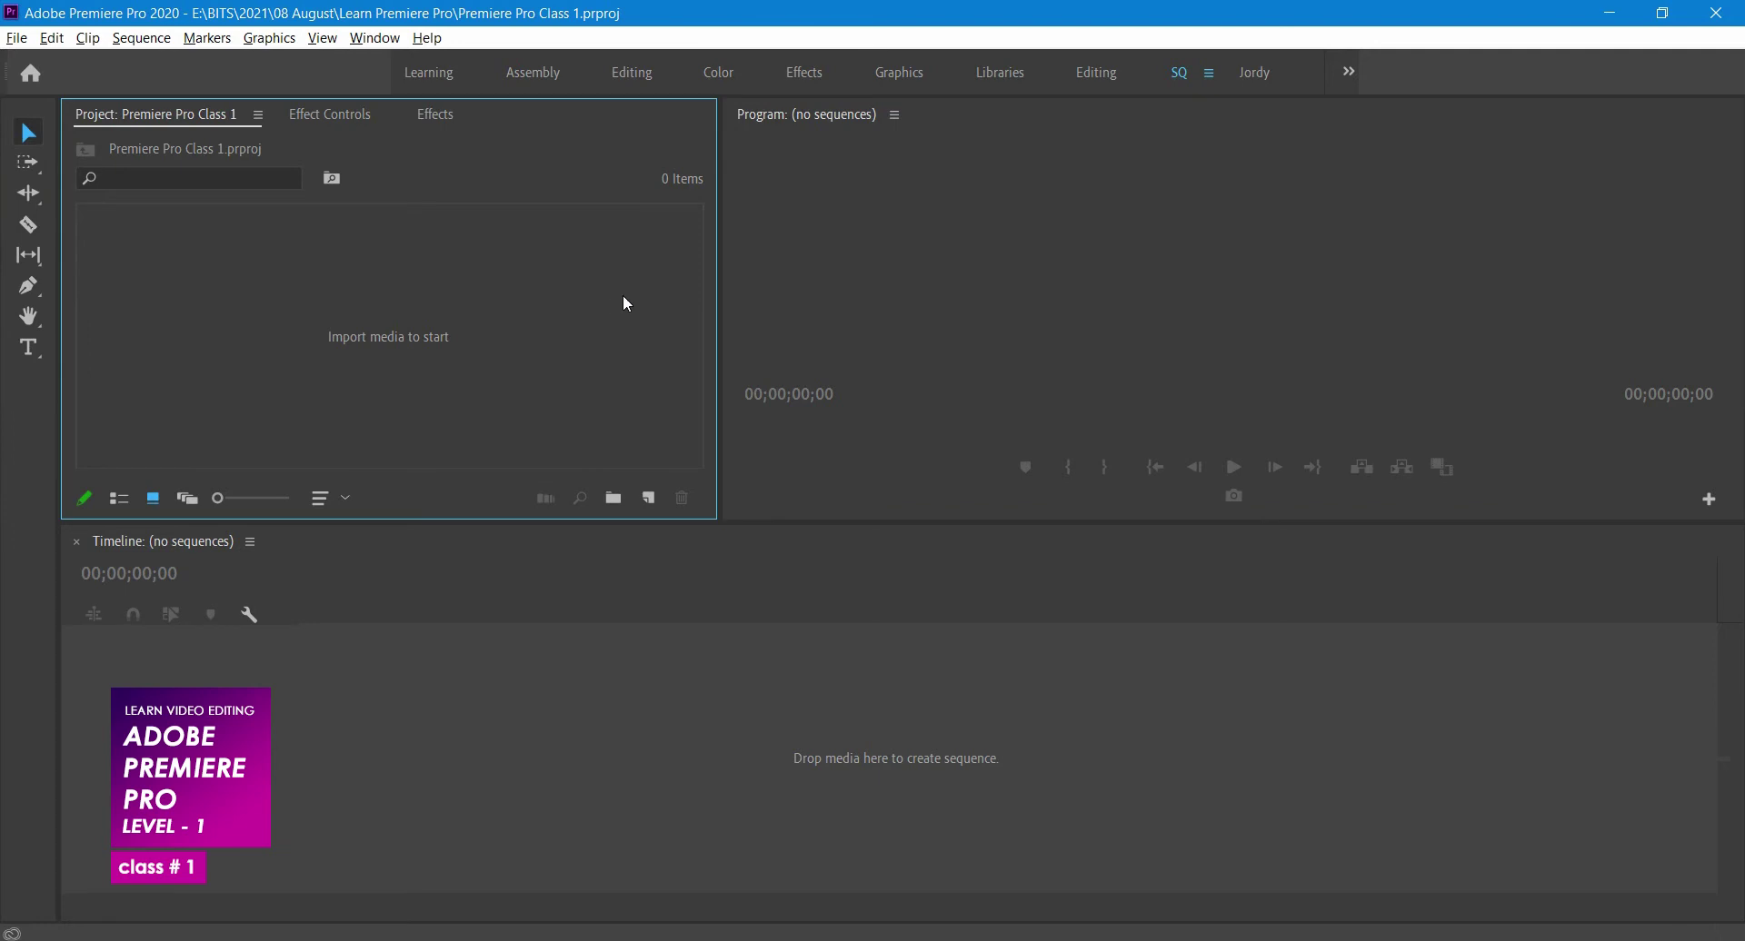
left_click(457, 747)
left_click(950, 331)
left_click(658, 335)
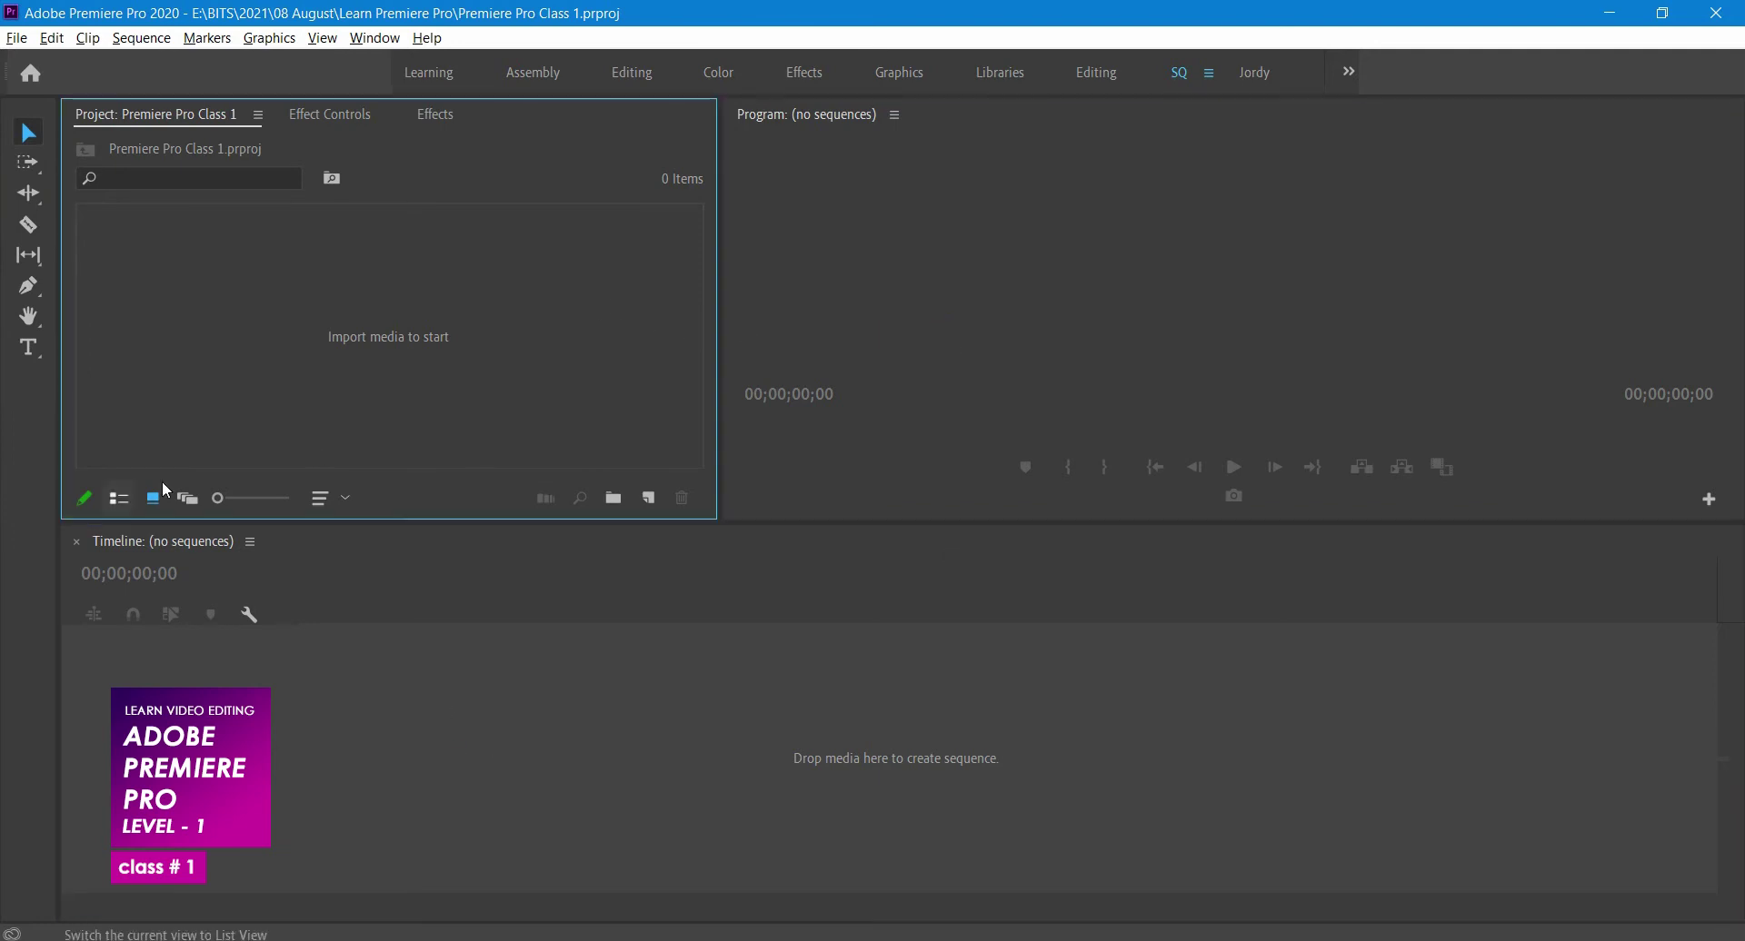
left_click(14, 445)
left_click(948, 402)
left_click(615, 389)
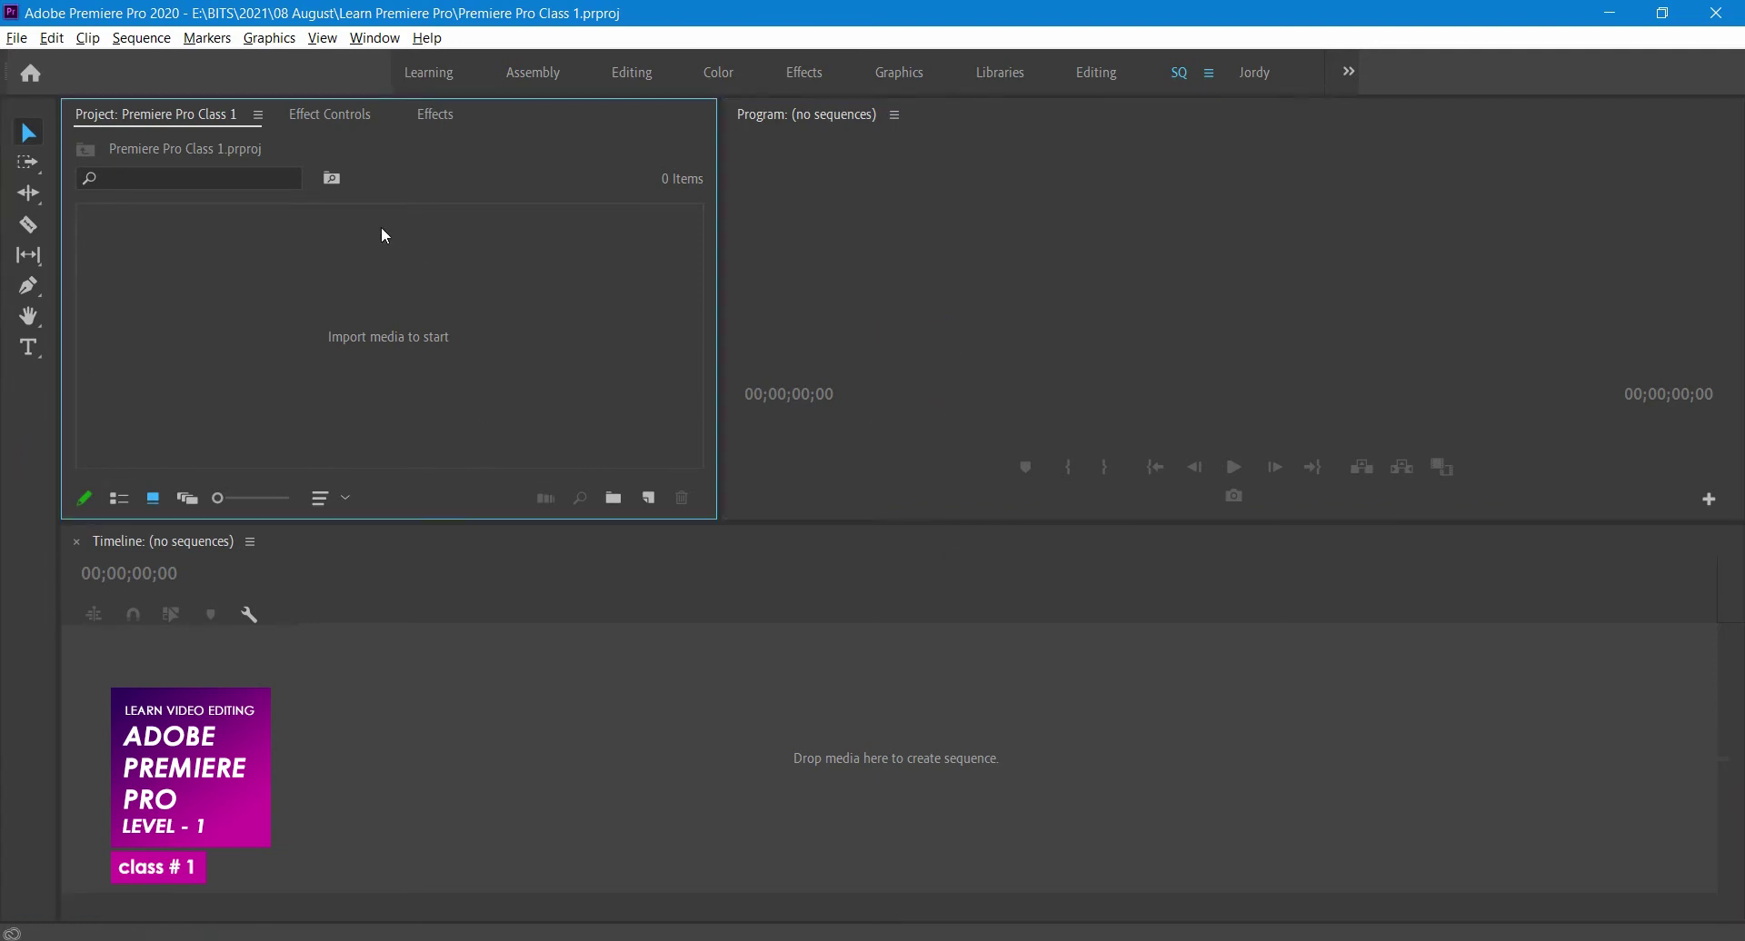
left_click(910, 354)
left_click(945, 687)
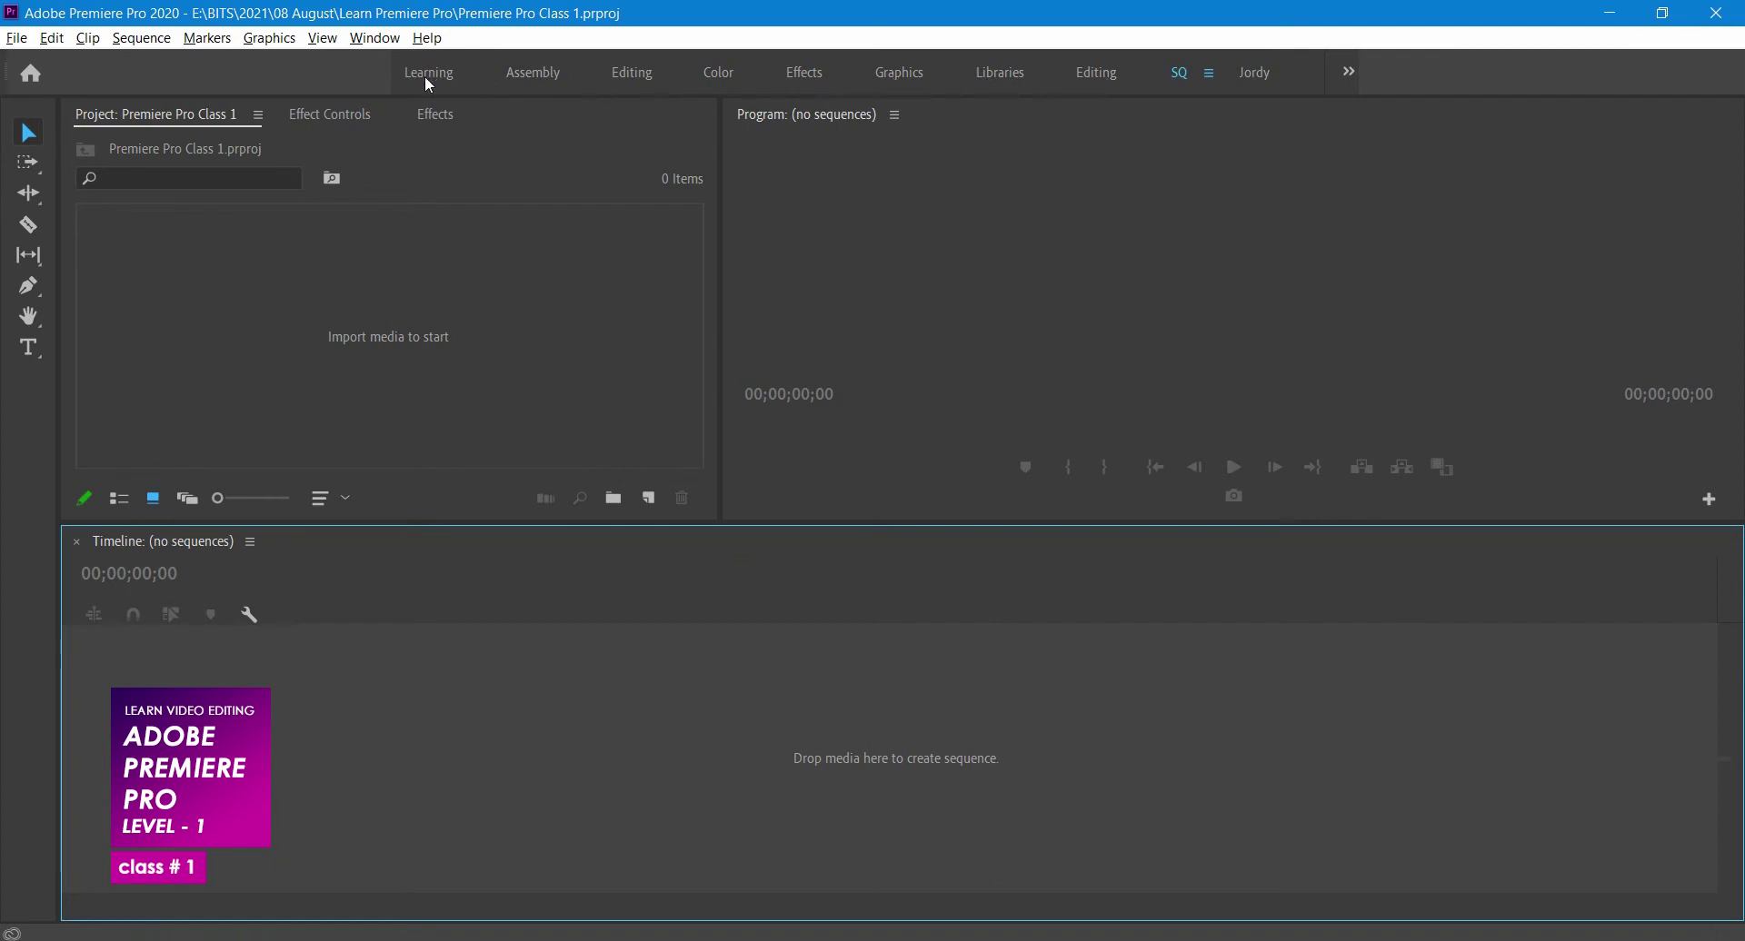
left_click(374, 38)
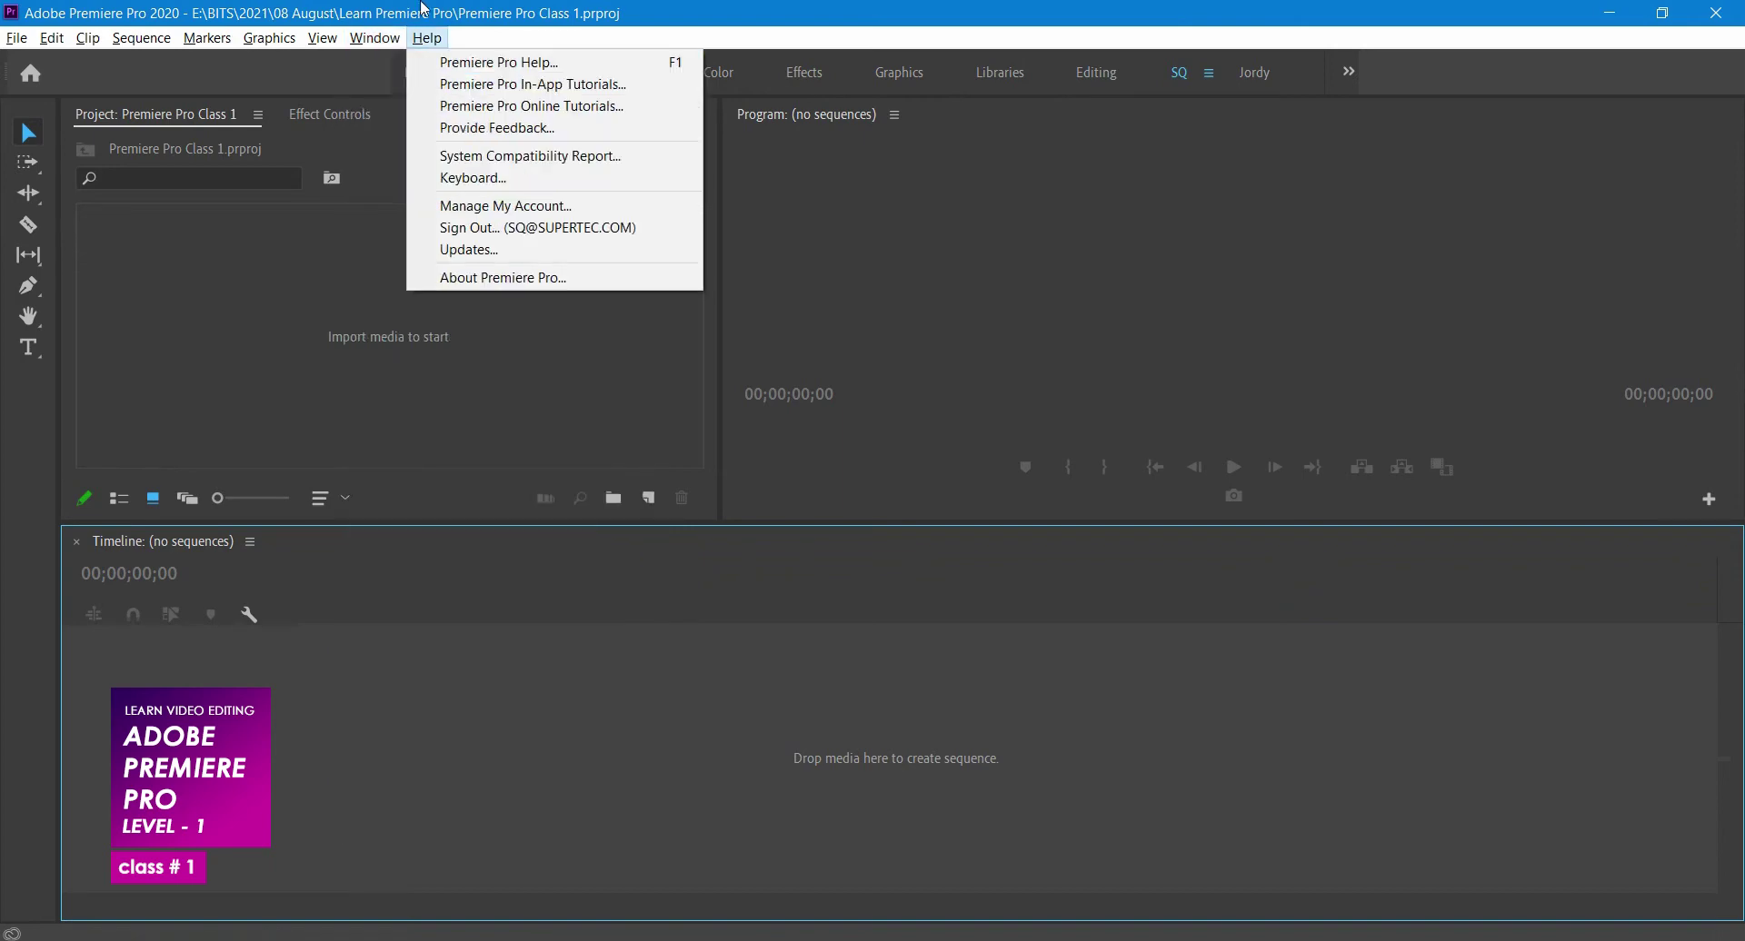
left_click(427, 38)
left_click(374, 39)
left_click(427, 38)
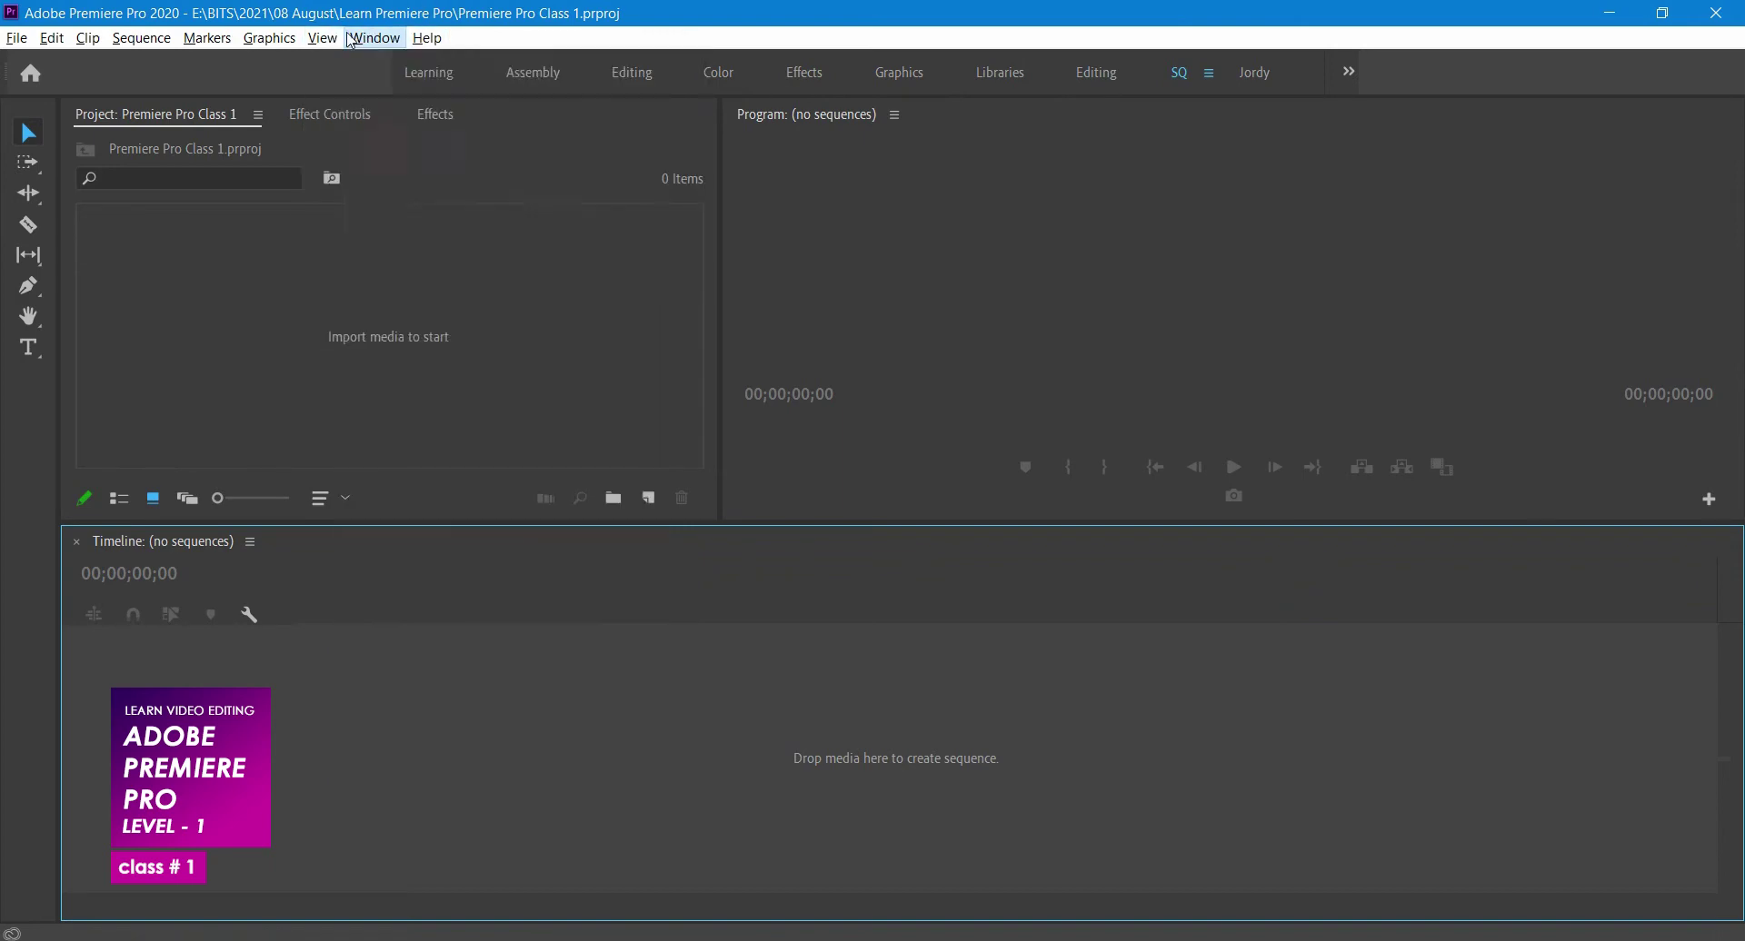
left_click(374, 38)
mouse_move(414, 61)
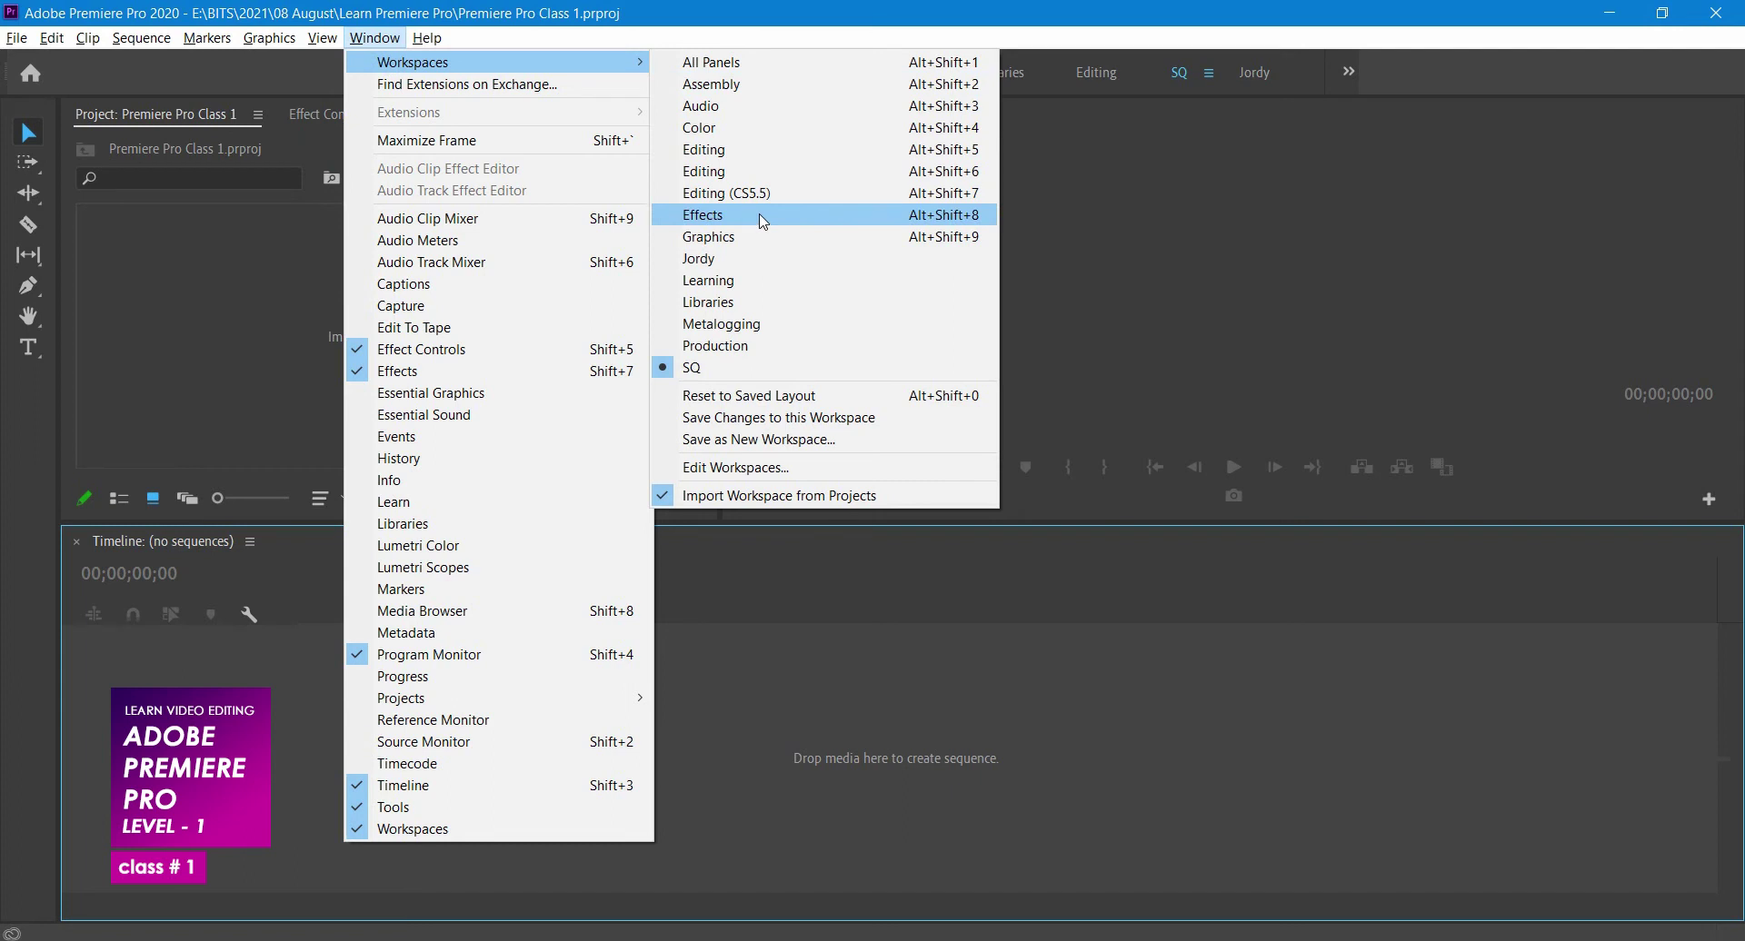
left_click(644, 8)
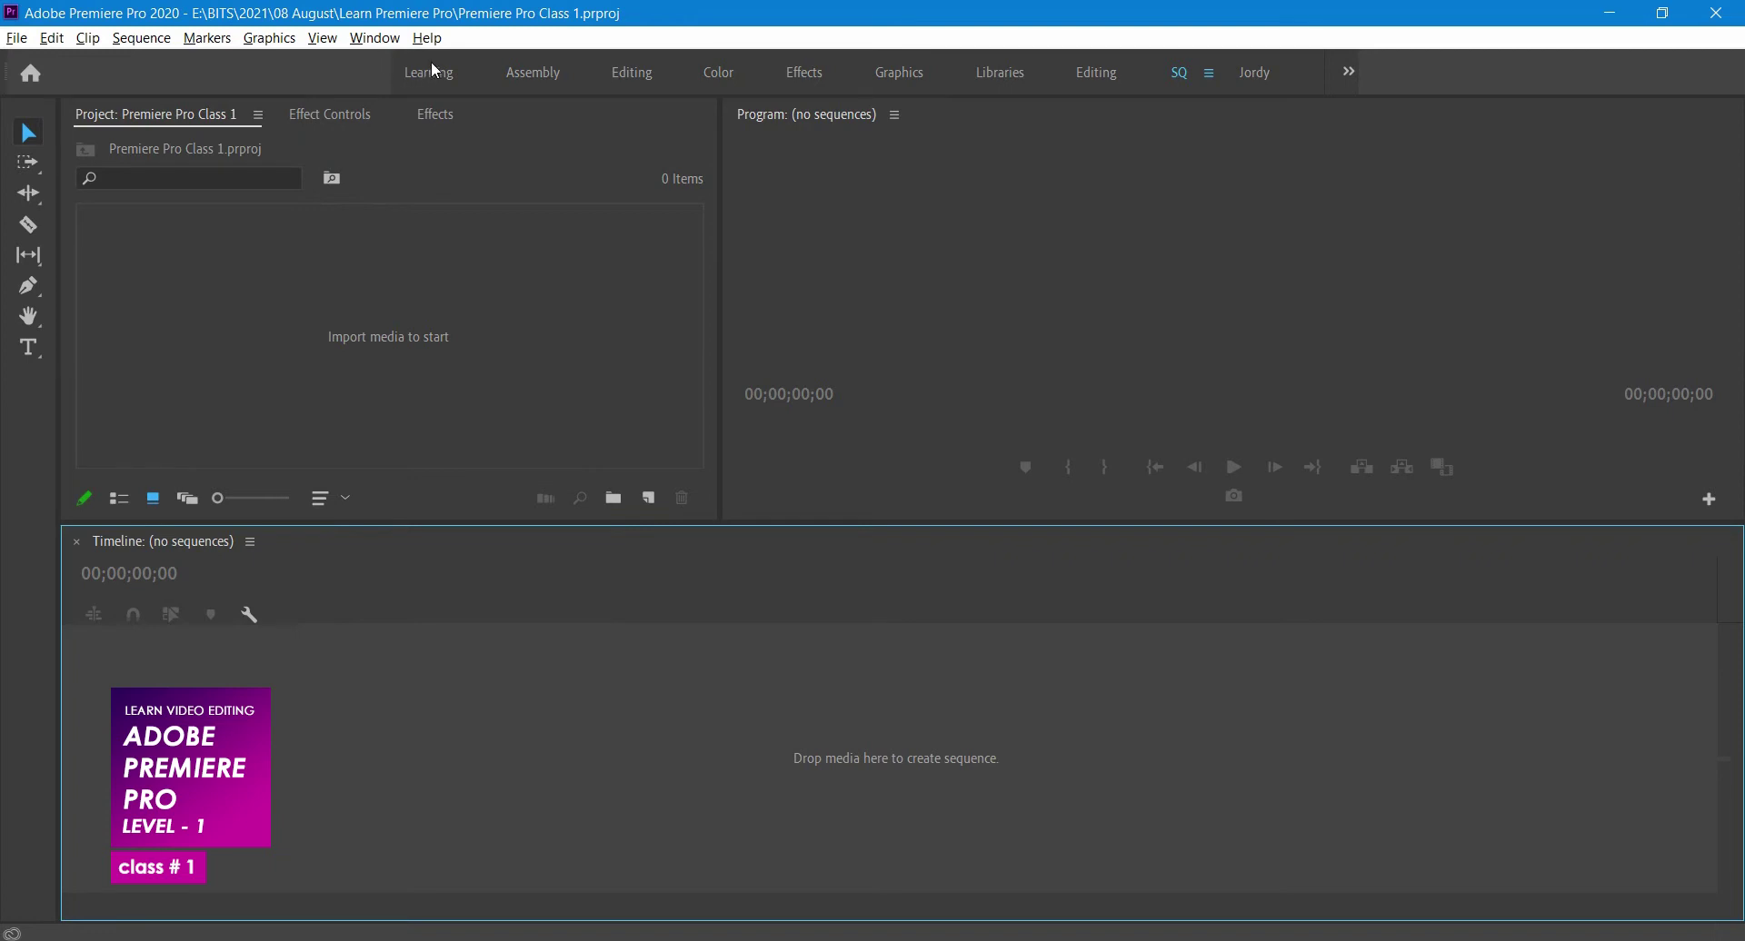
- Cycle focus between program monitor, project and timeline panels, then switch to the Editing workspace
left_click(1045, 261)
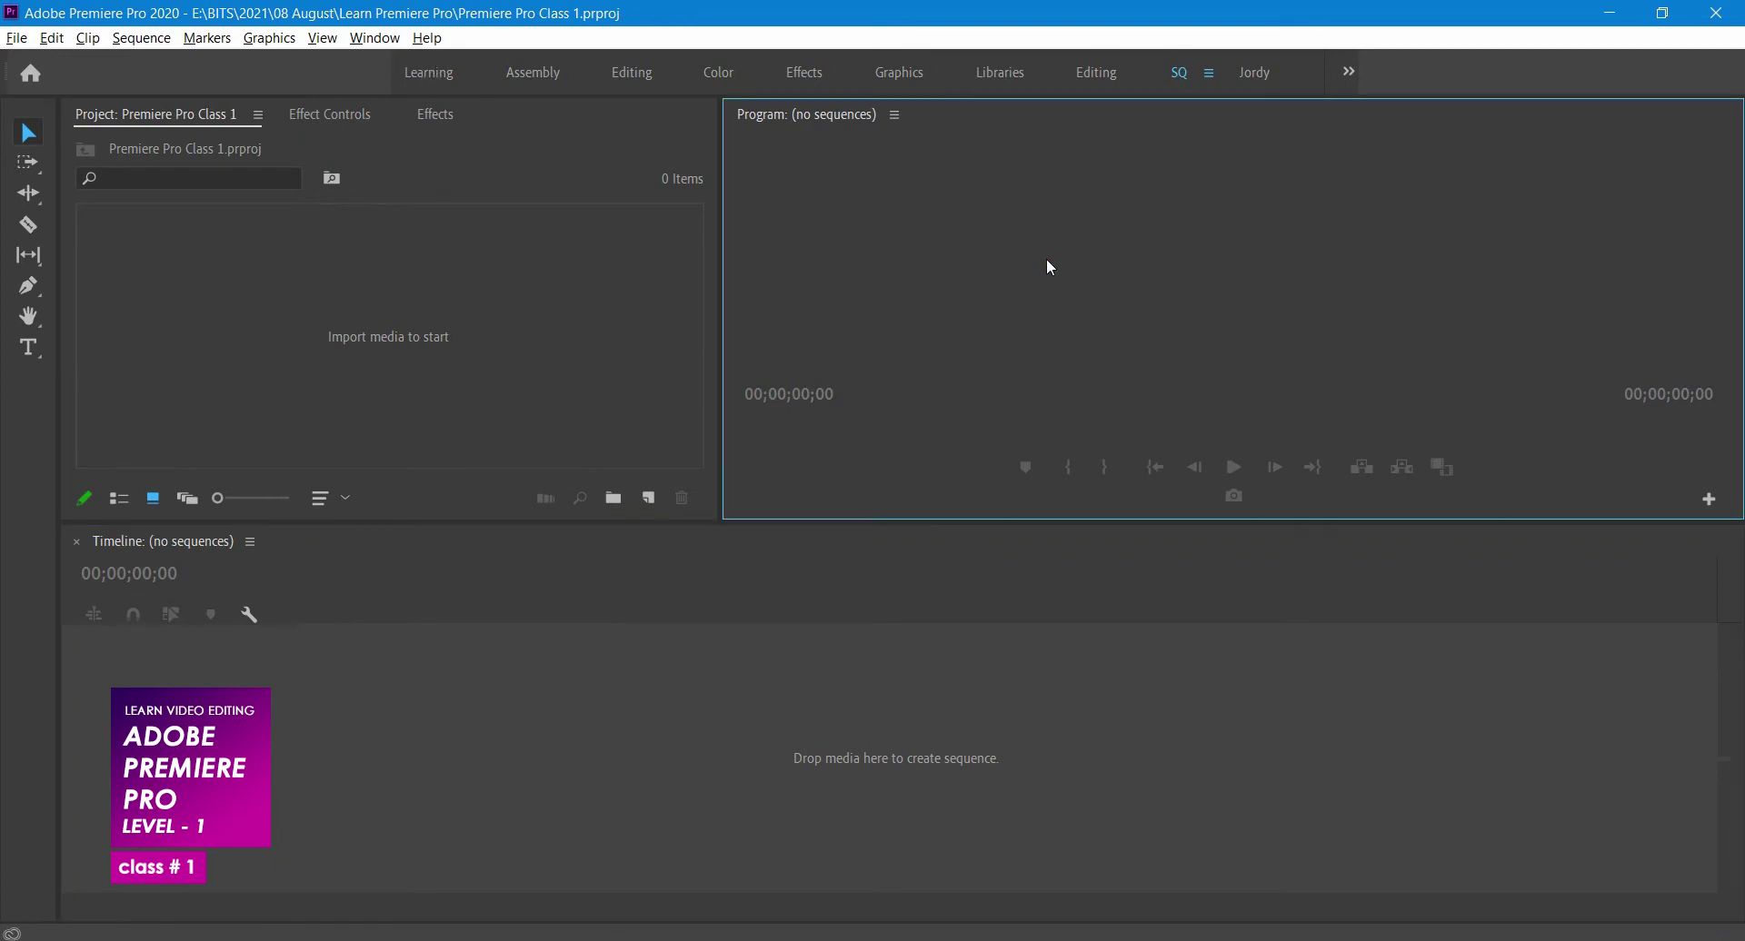
left_click(577, 389)
left_click(583, 643)
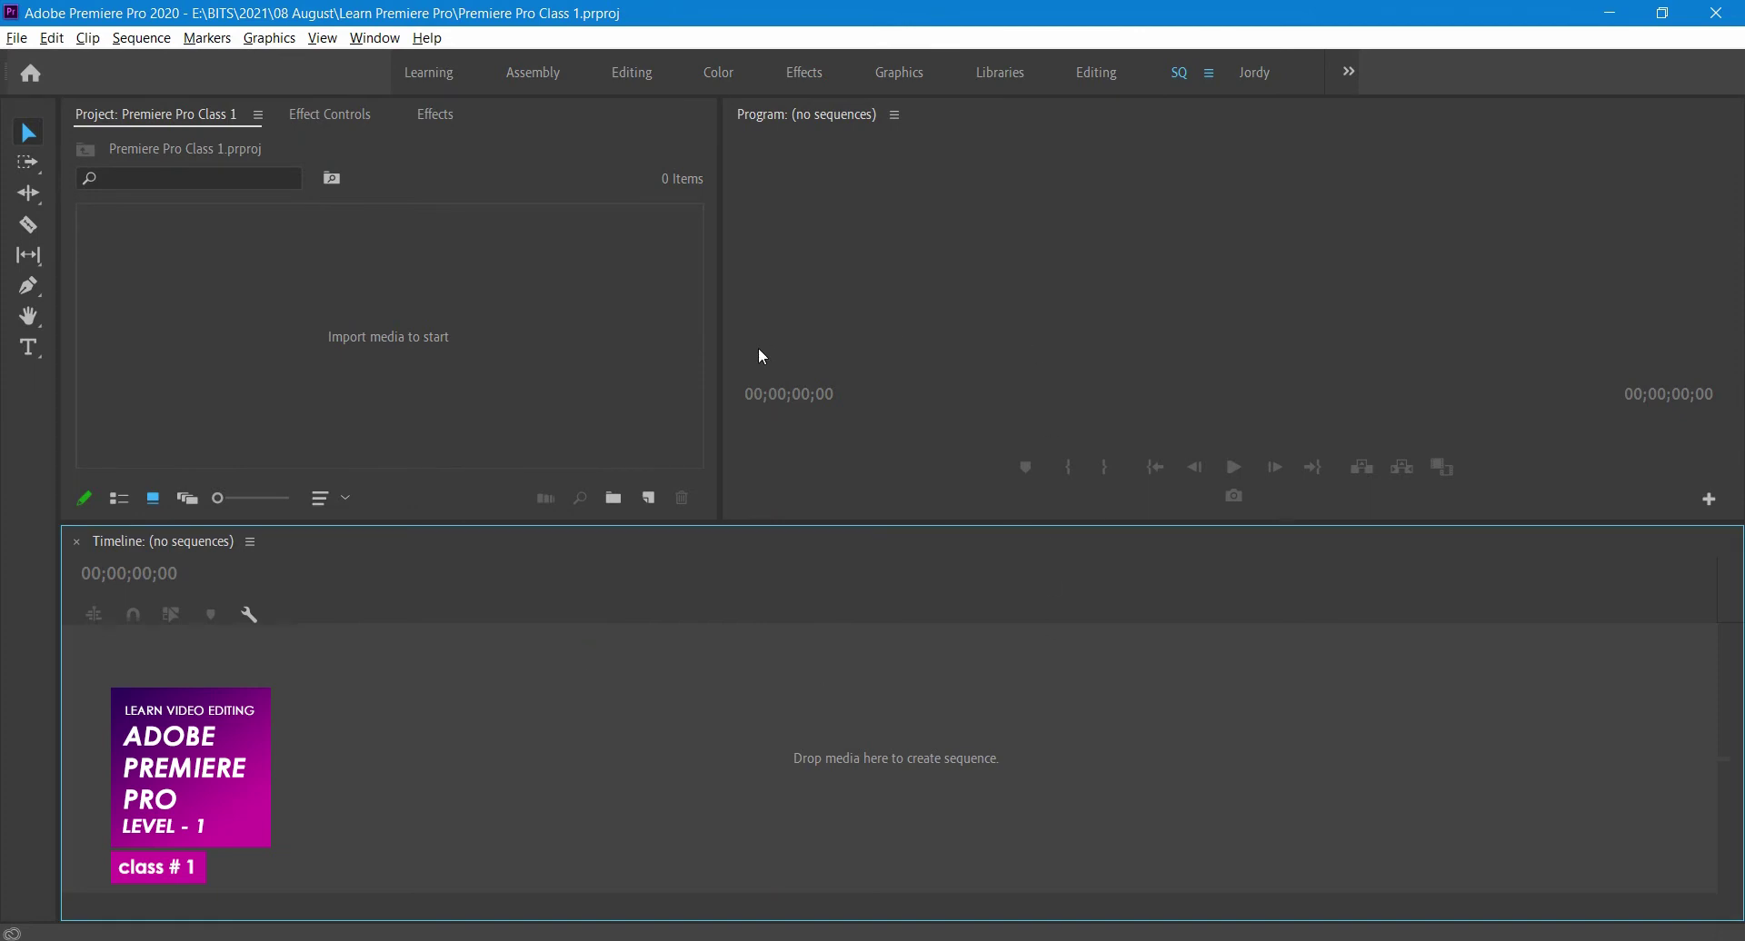
left_click(629, 379)
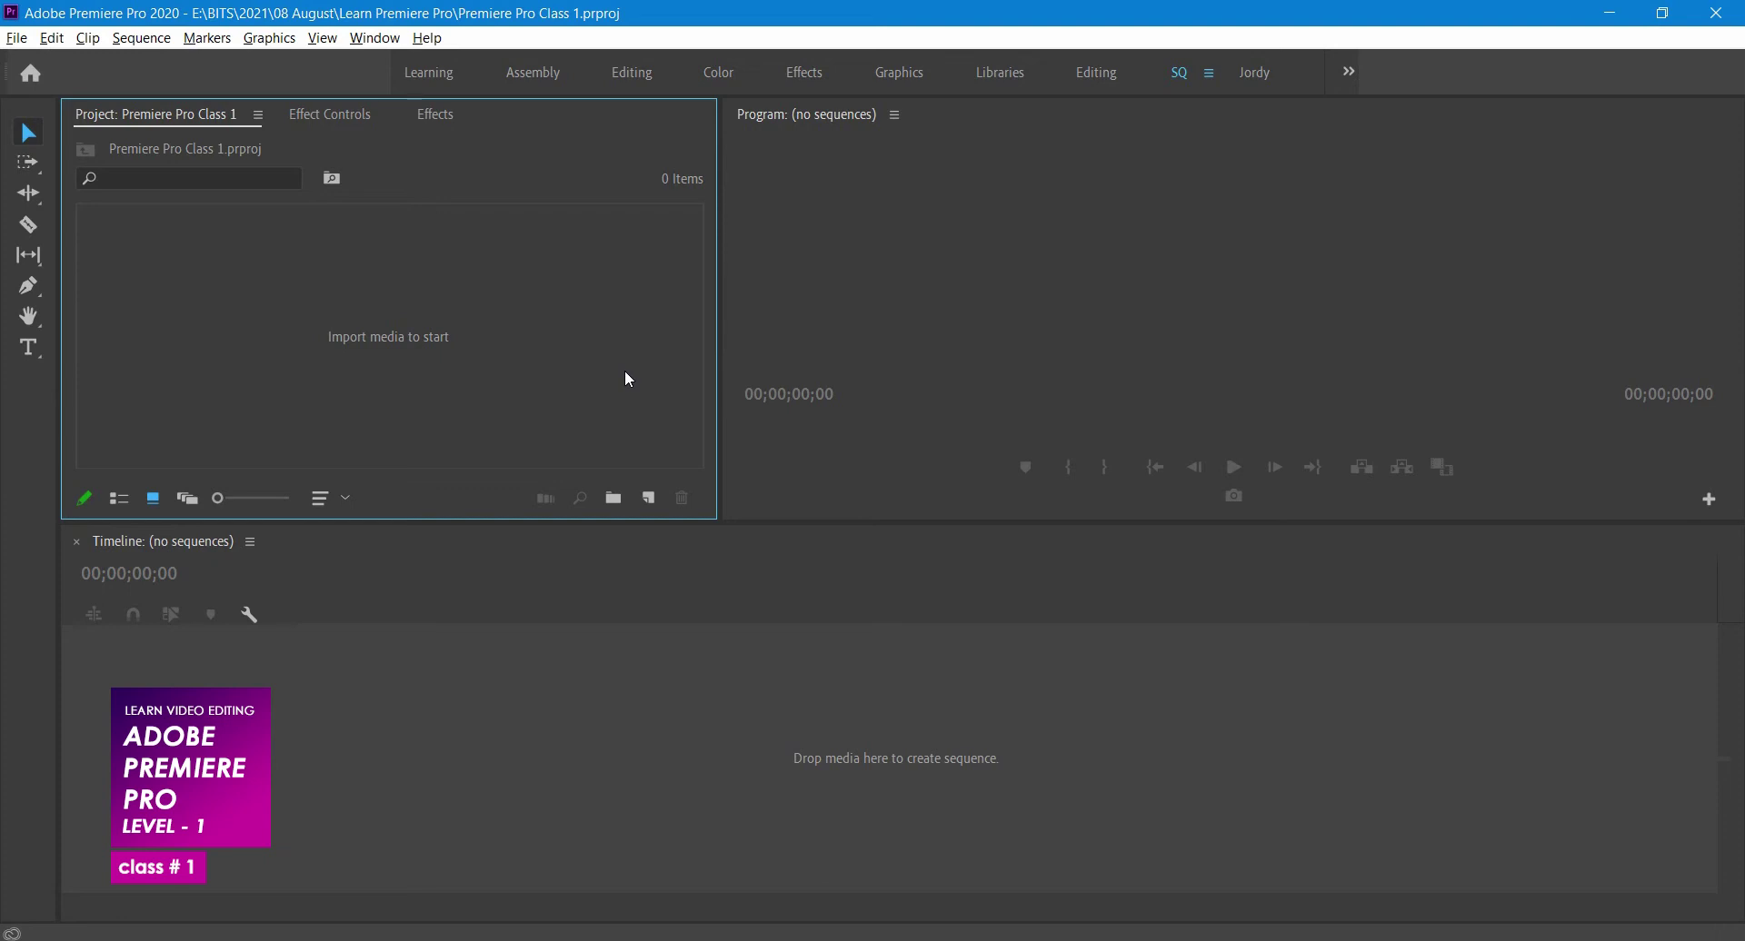
left_click(921, 362)
left_click(474, 360)
left_click(504, 738)
left_click(448, 367)
left_click(792, 345)
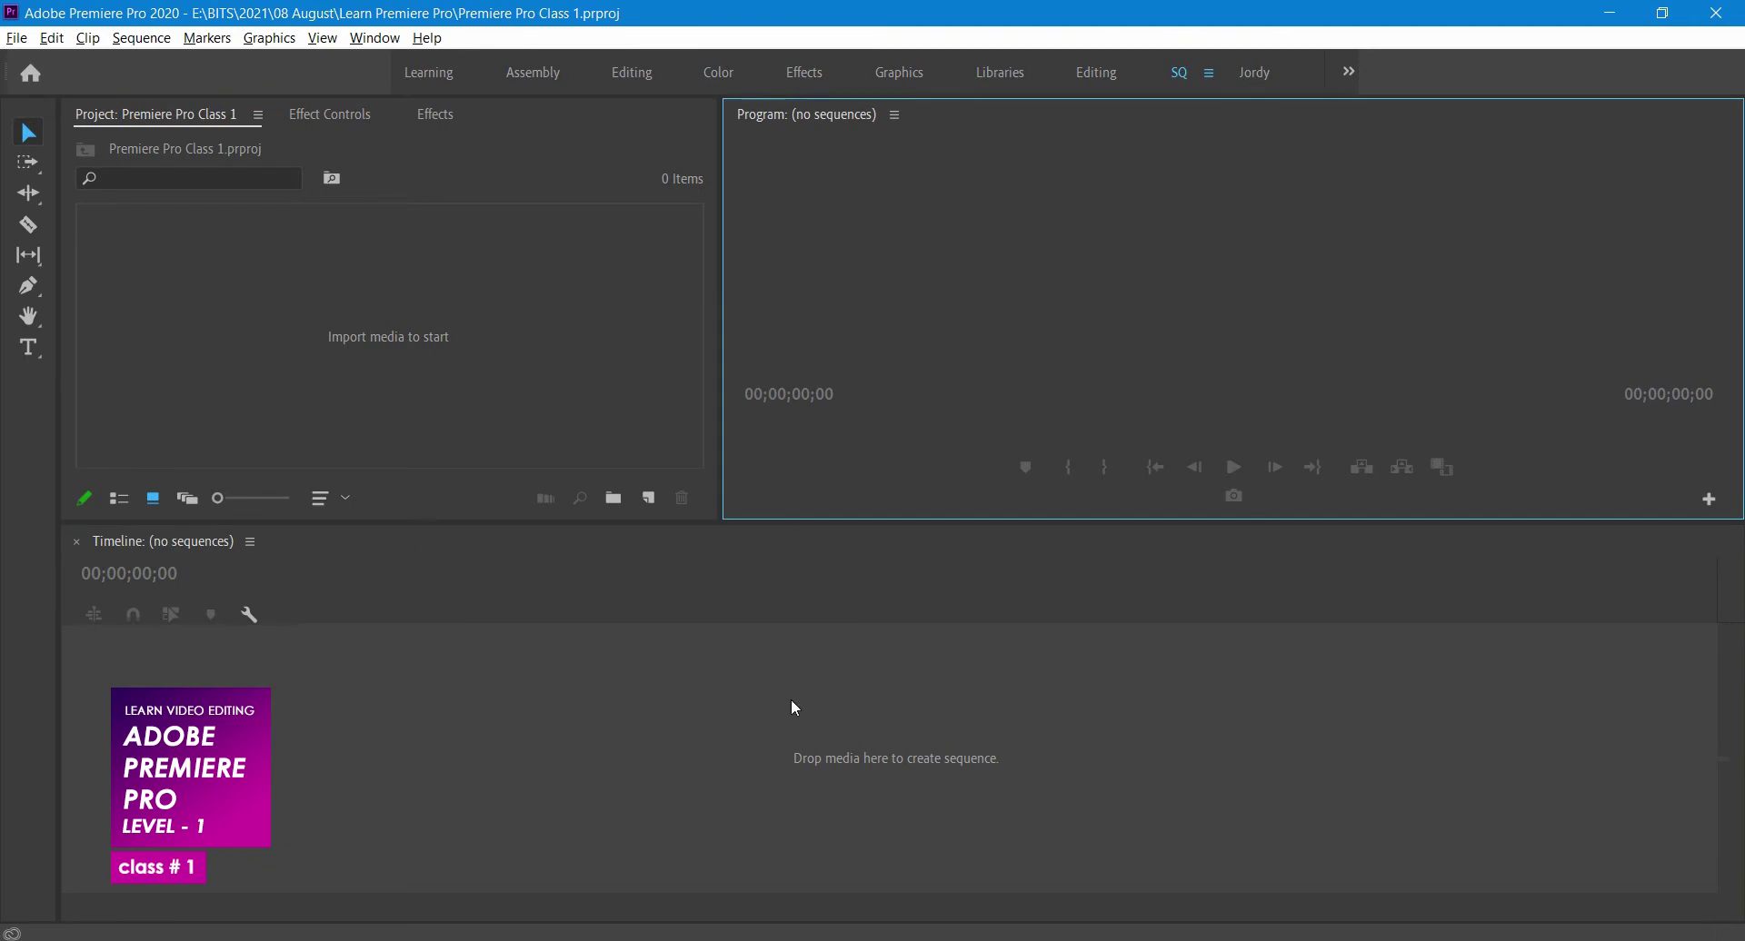
left_click(795, 708)
left_click(1051, 372)
left_click(639, 82)
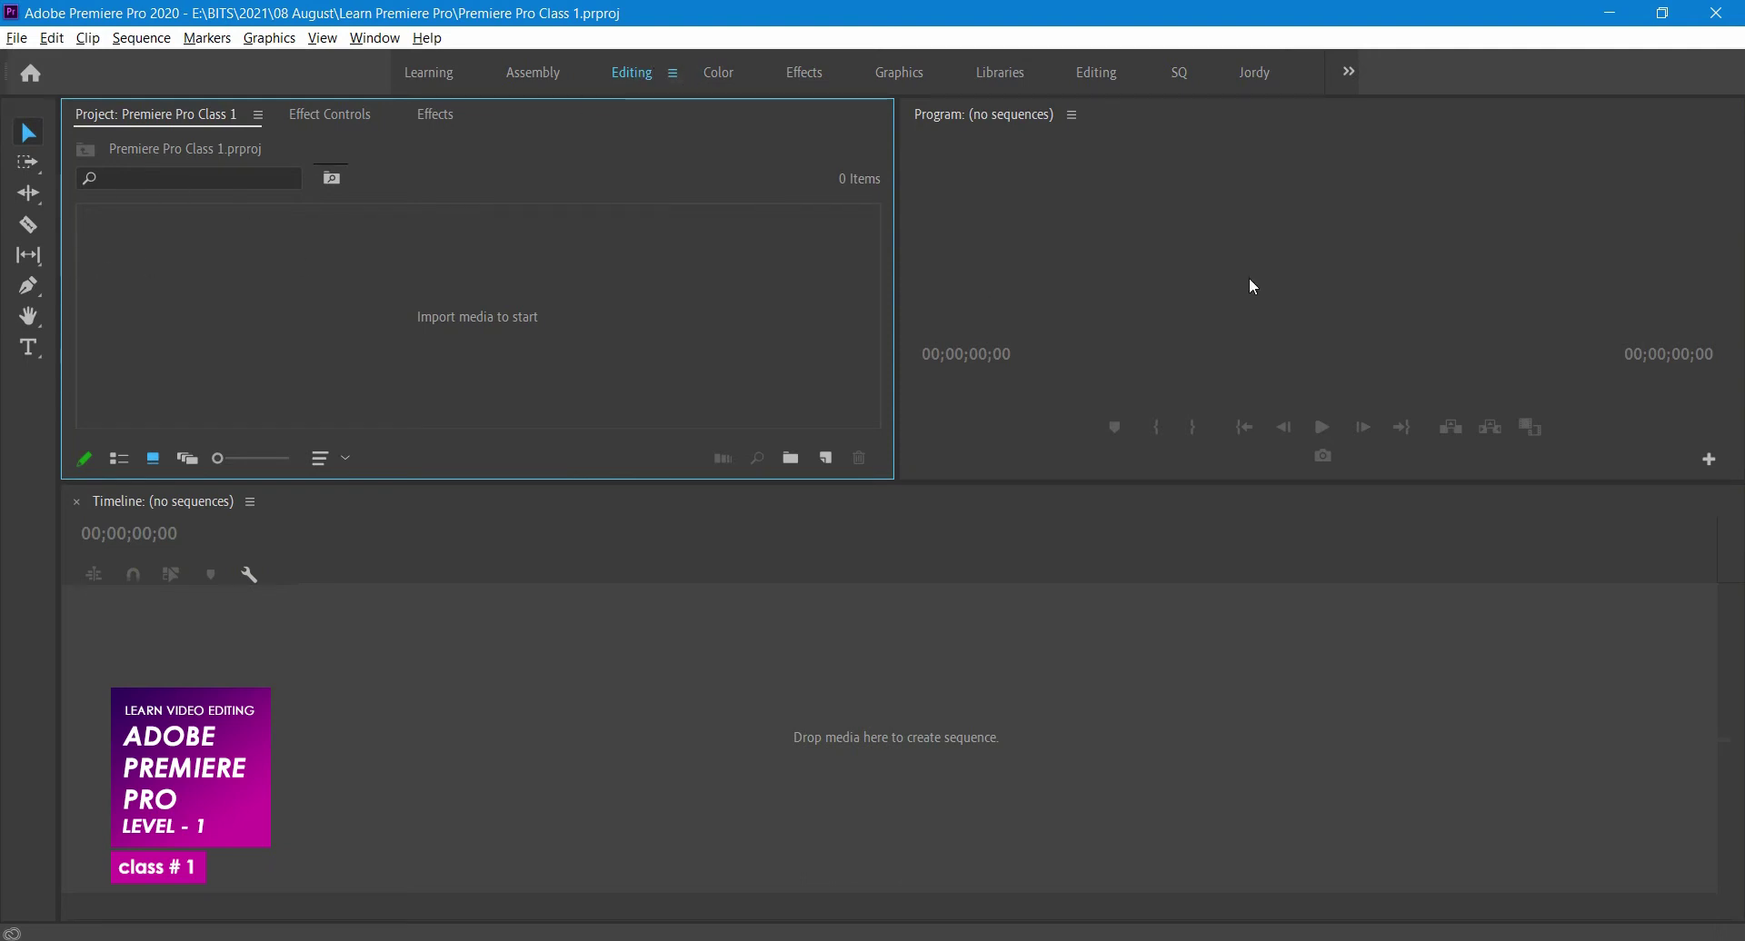
- Switch in turn through the SQ, Learning, Assembly, Editing and Color workspace layouts
left_click(1211, 269)
left_click(553, 275)
left_click(1179, 73)
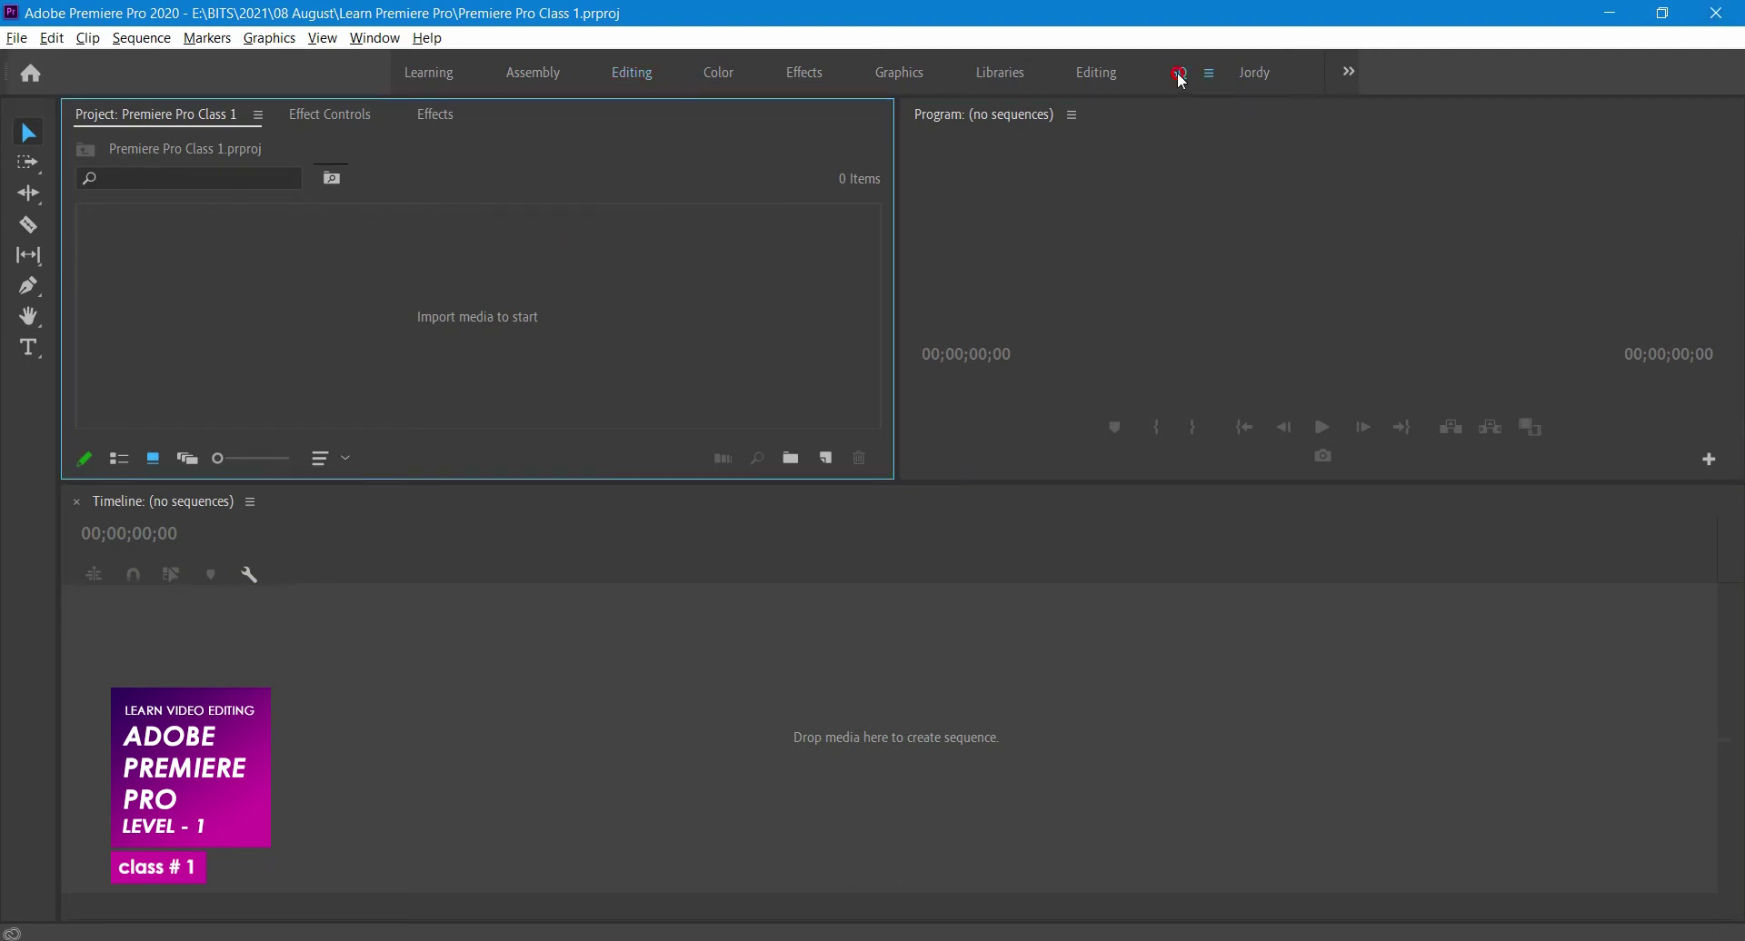
left_click(451, 77)
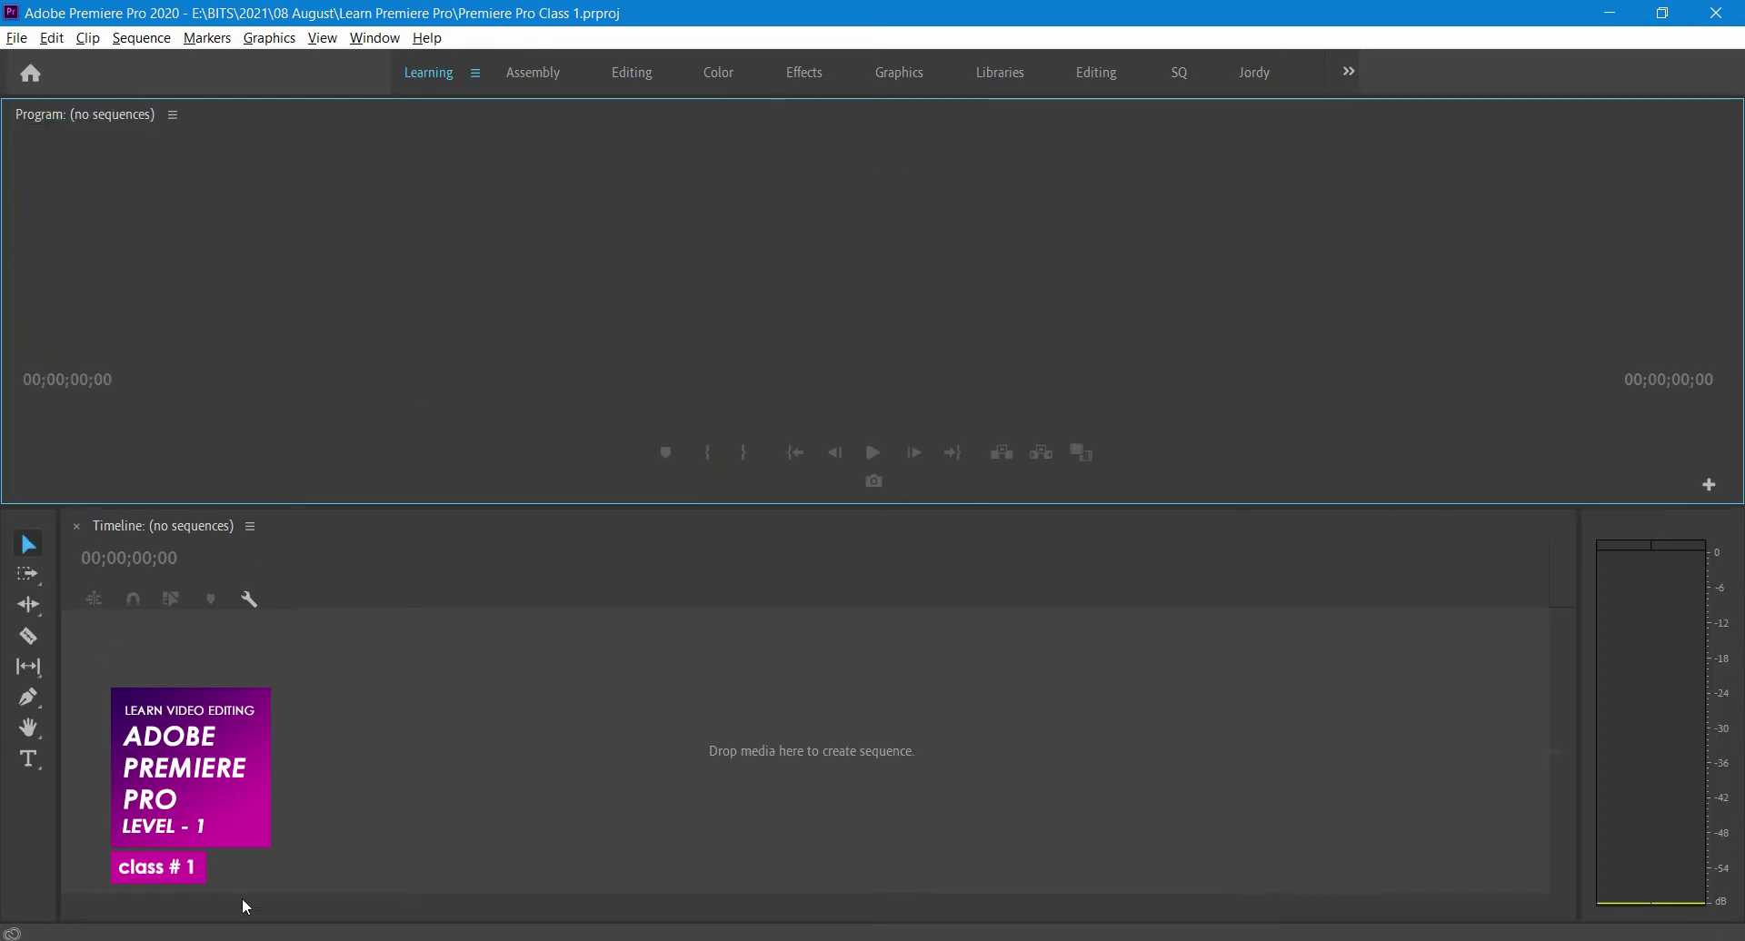
key("alt+shift+2")
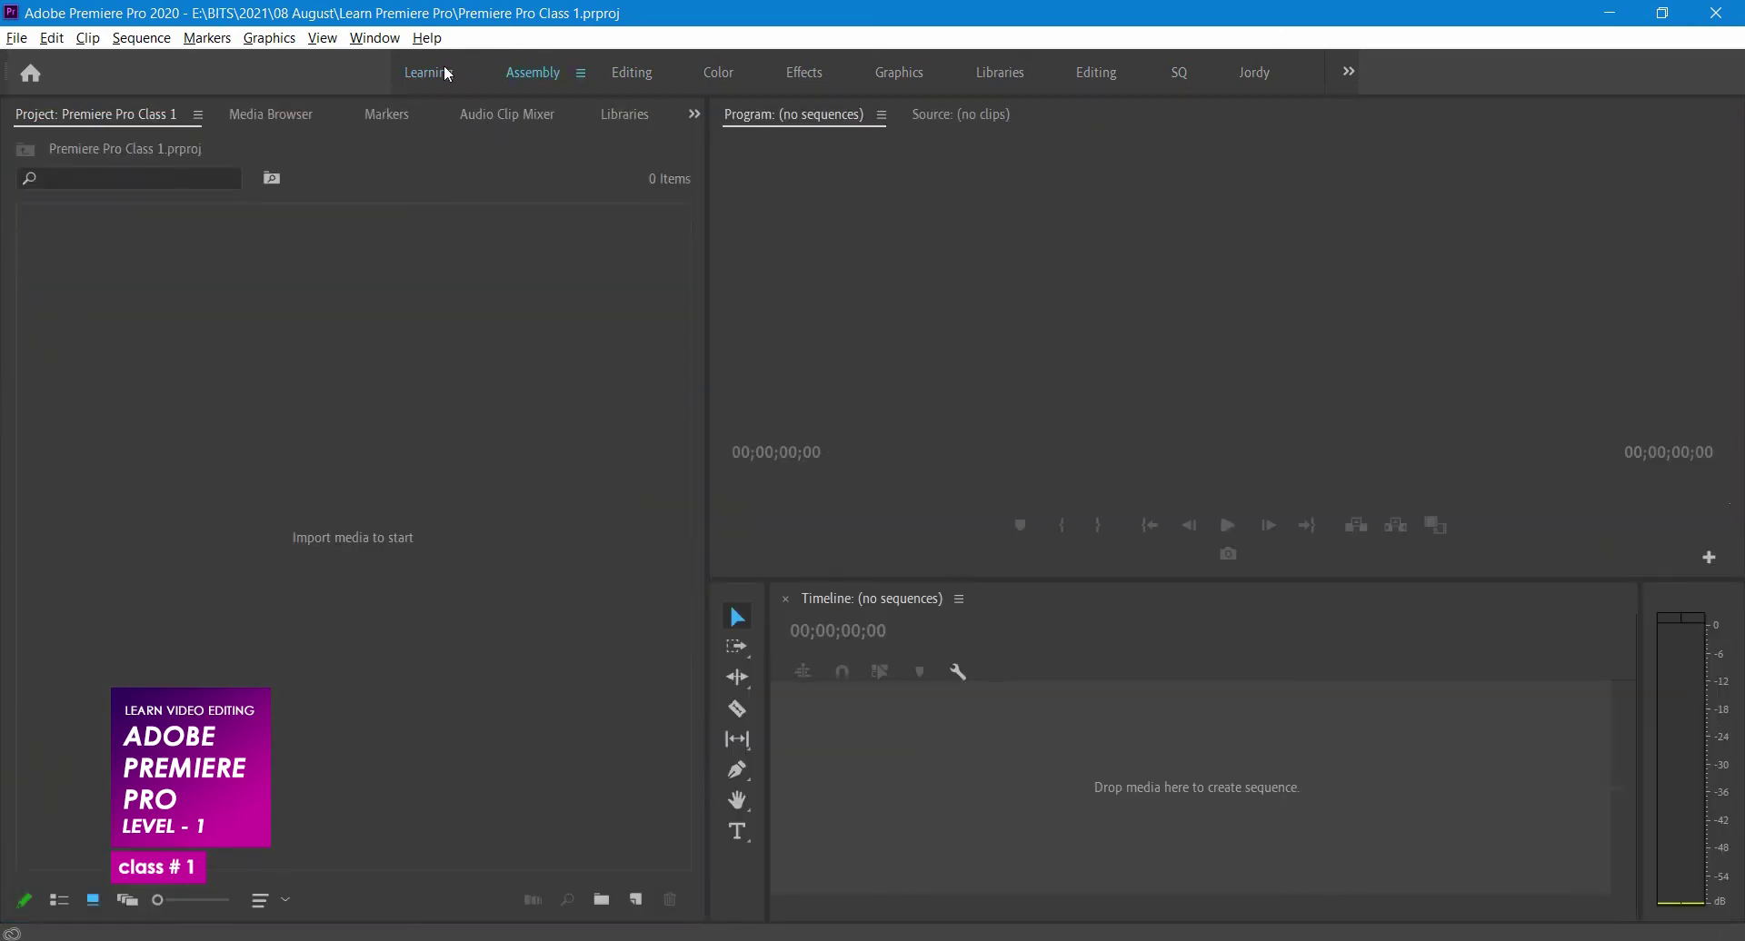
left_click(427, 74)
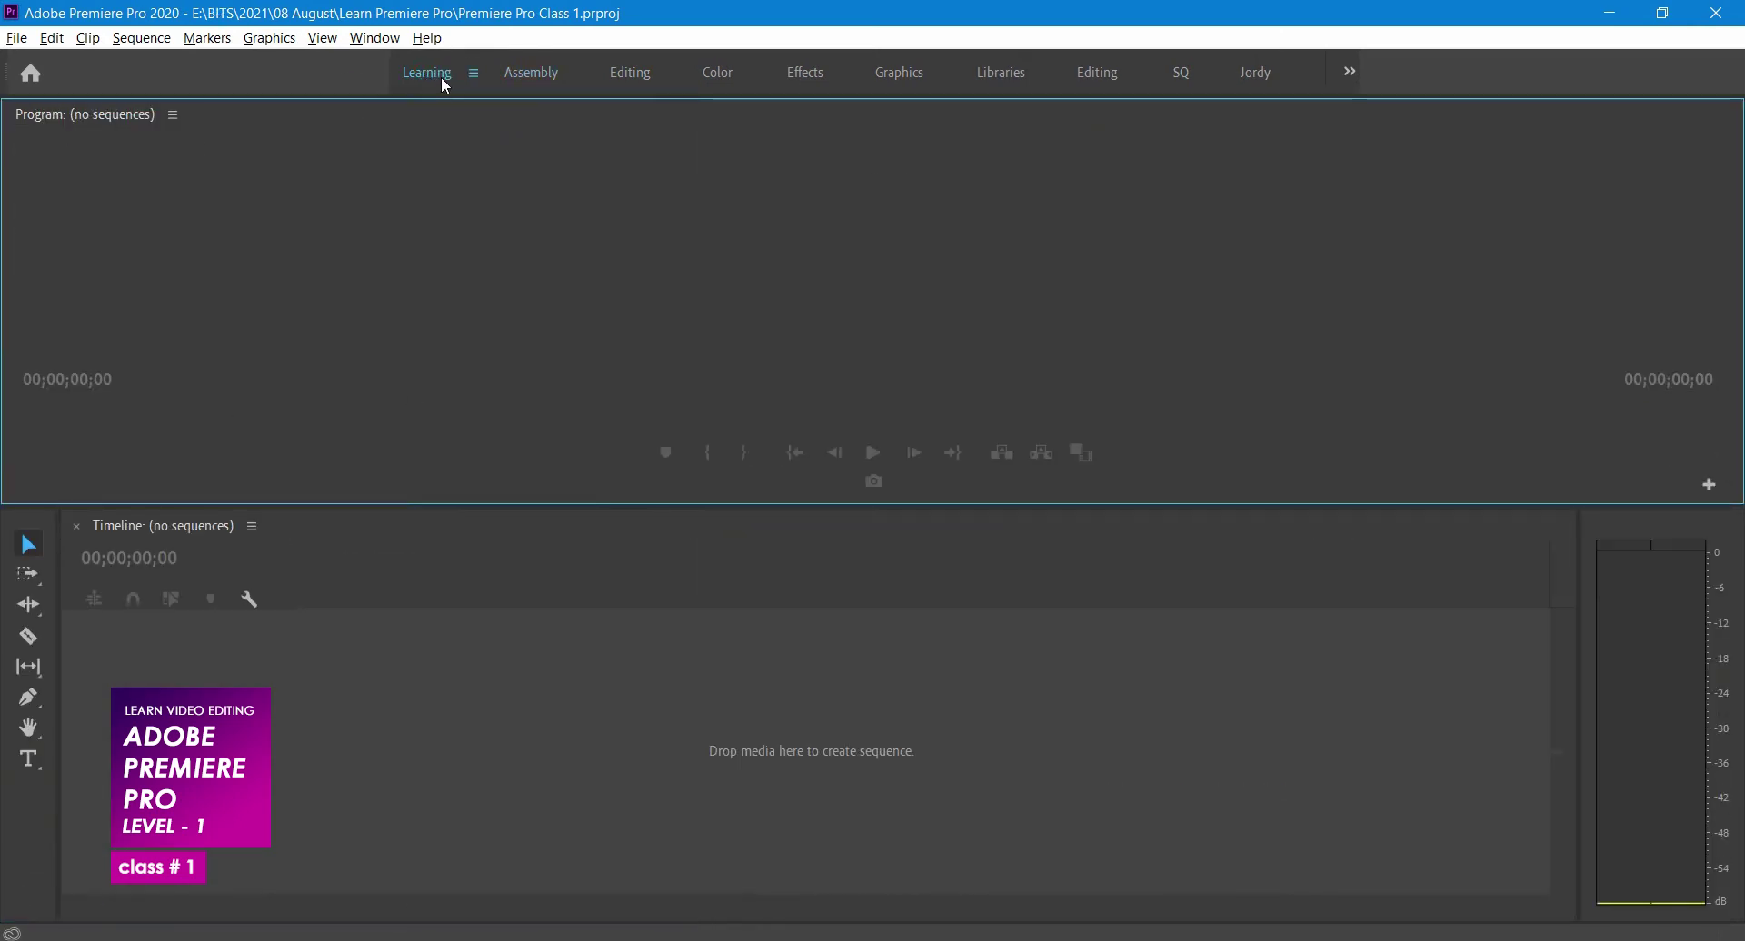
left_click(534, 81)
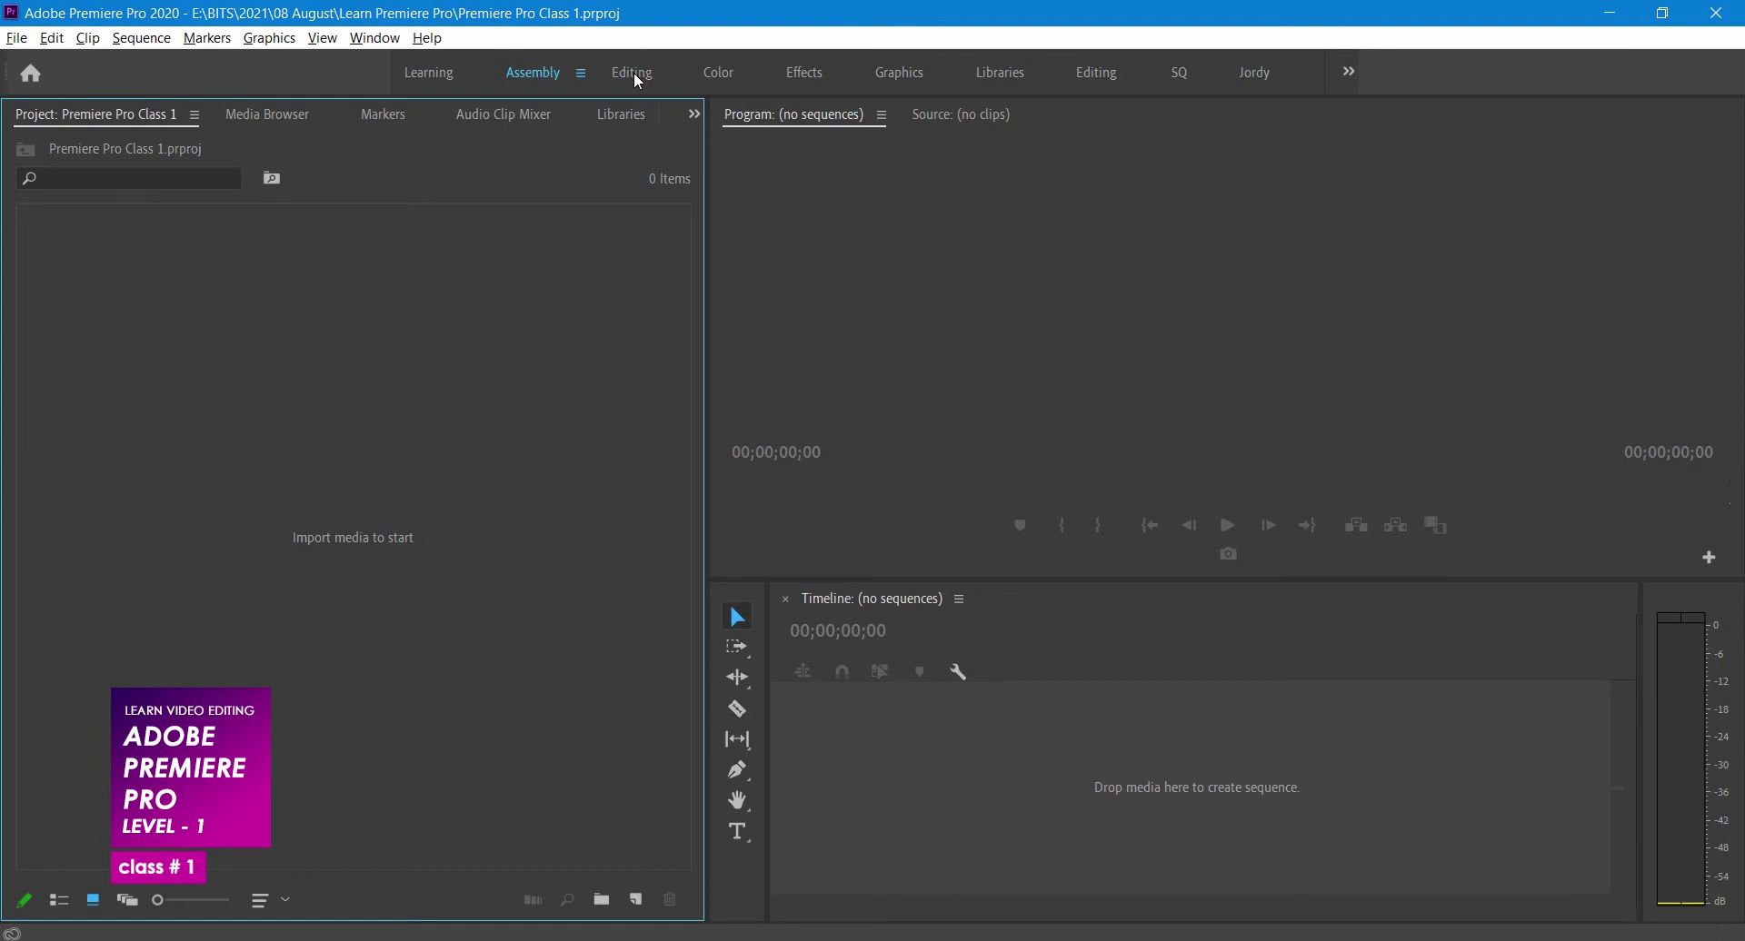
left_click(638, 78)
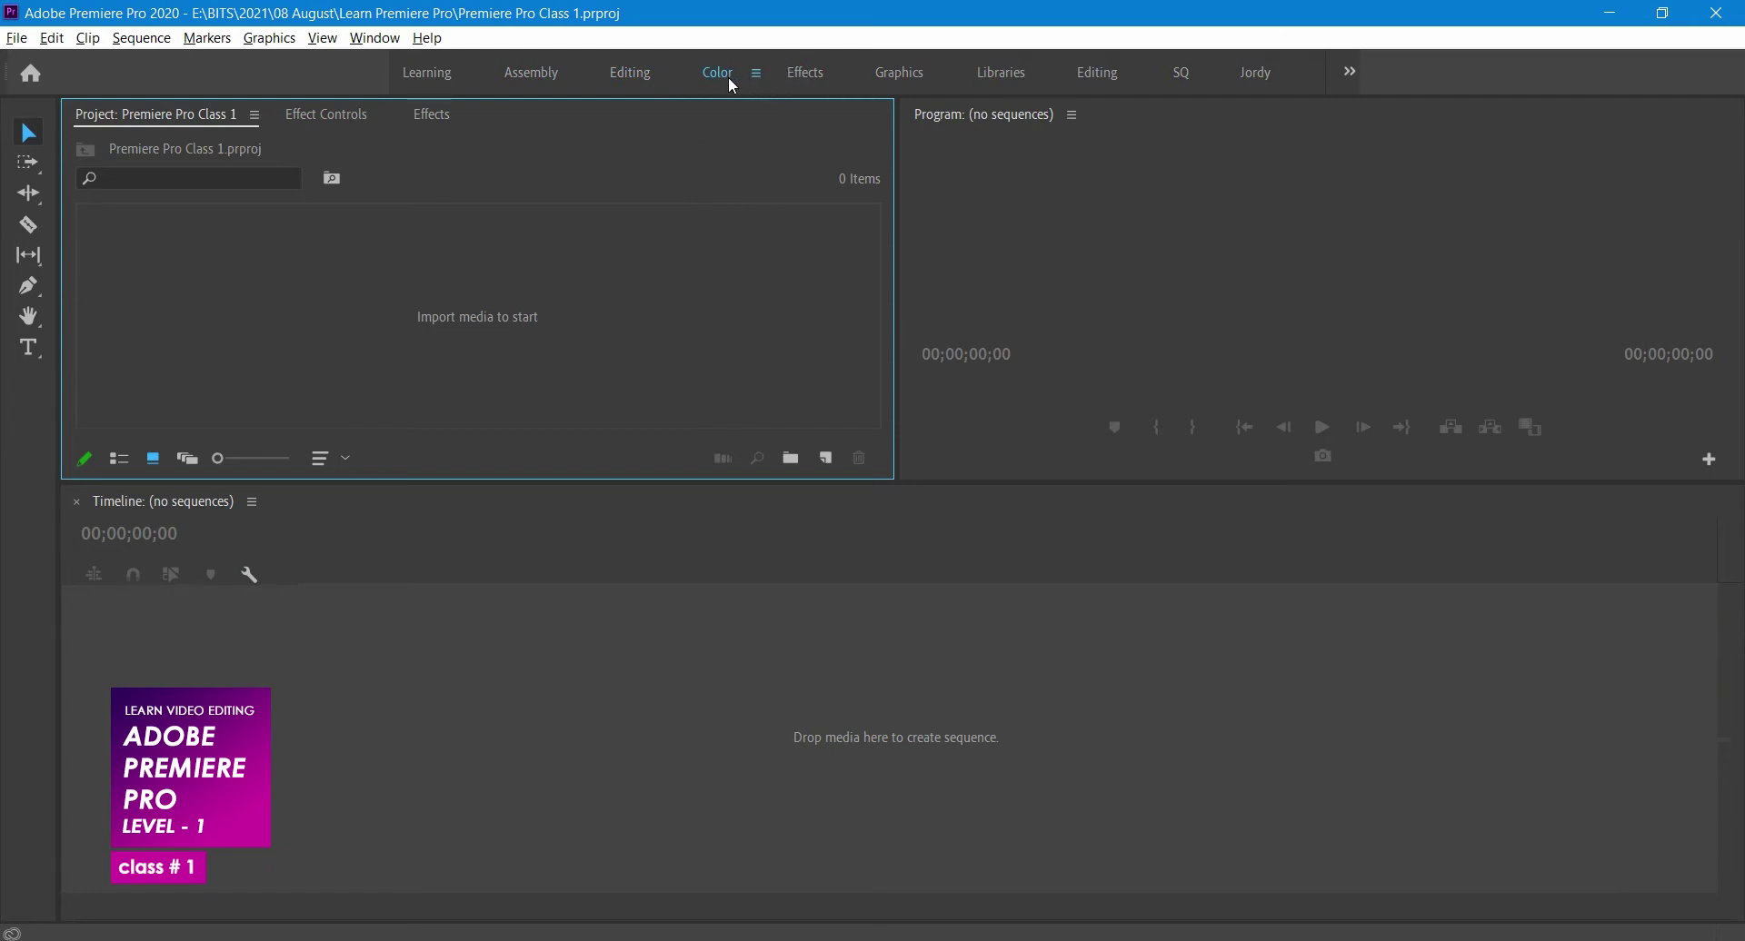
left_click(729, 82)
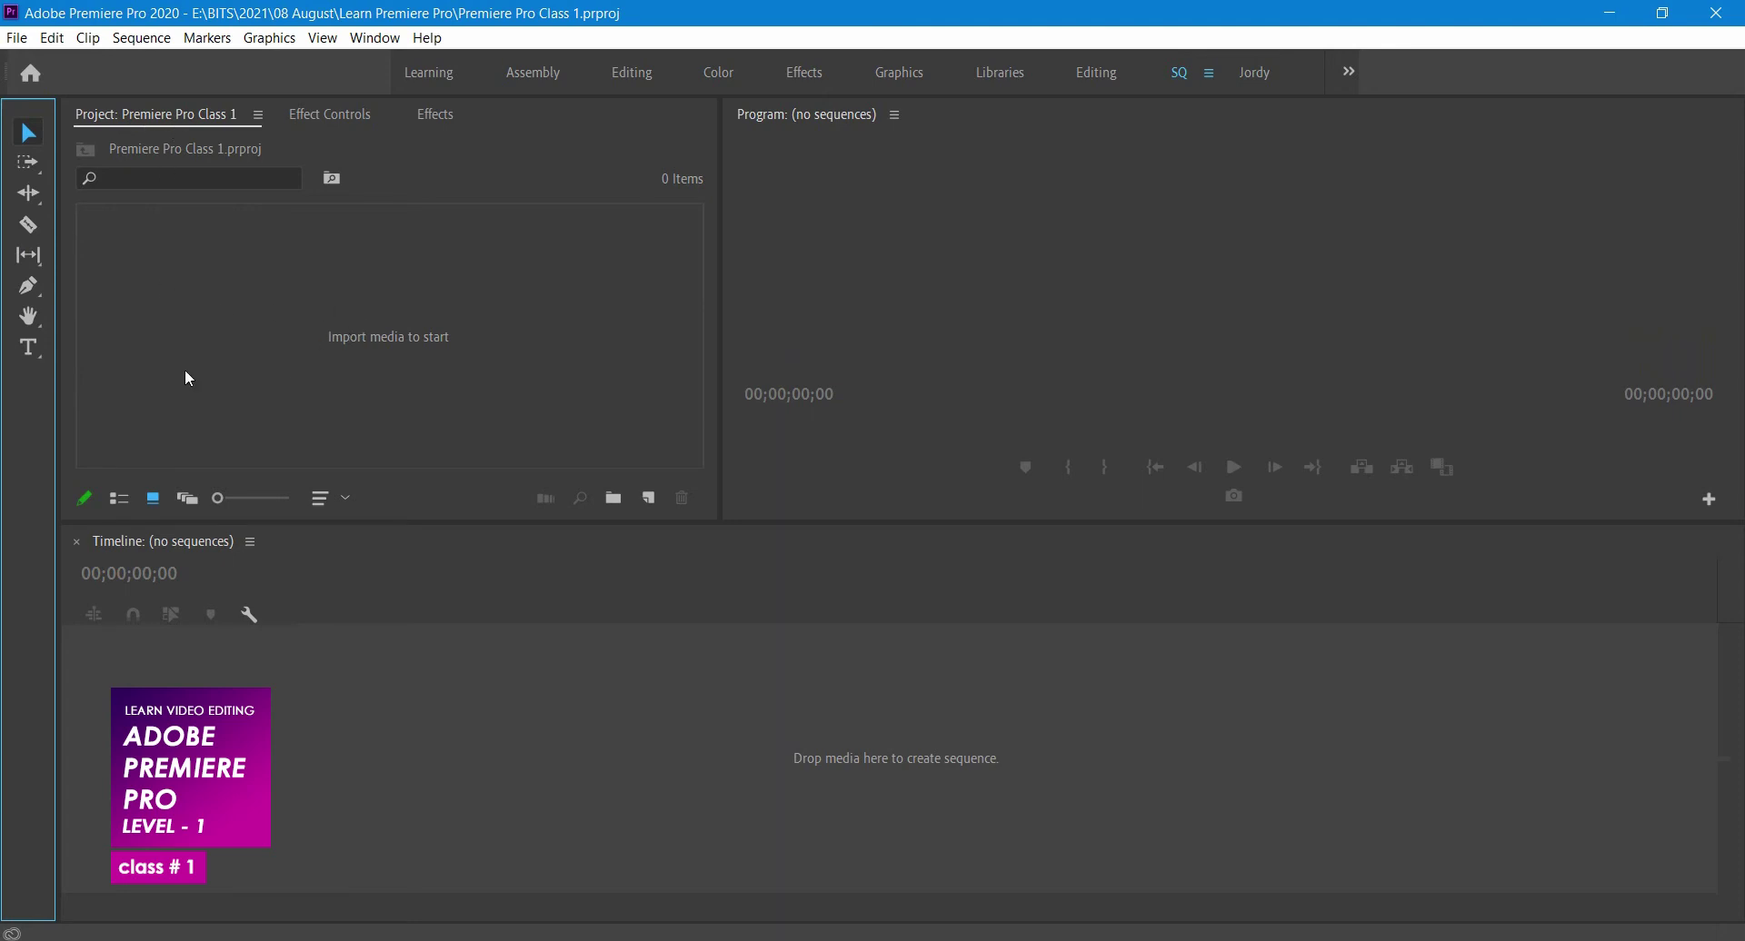
- Glance at Effect Controls and Effects, then show the Project: Premiere Pro Class 1 panel
left_click(332, 121)
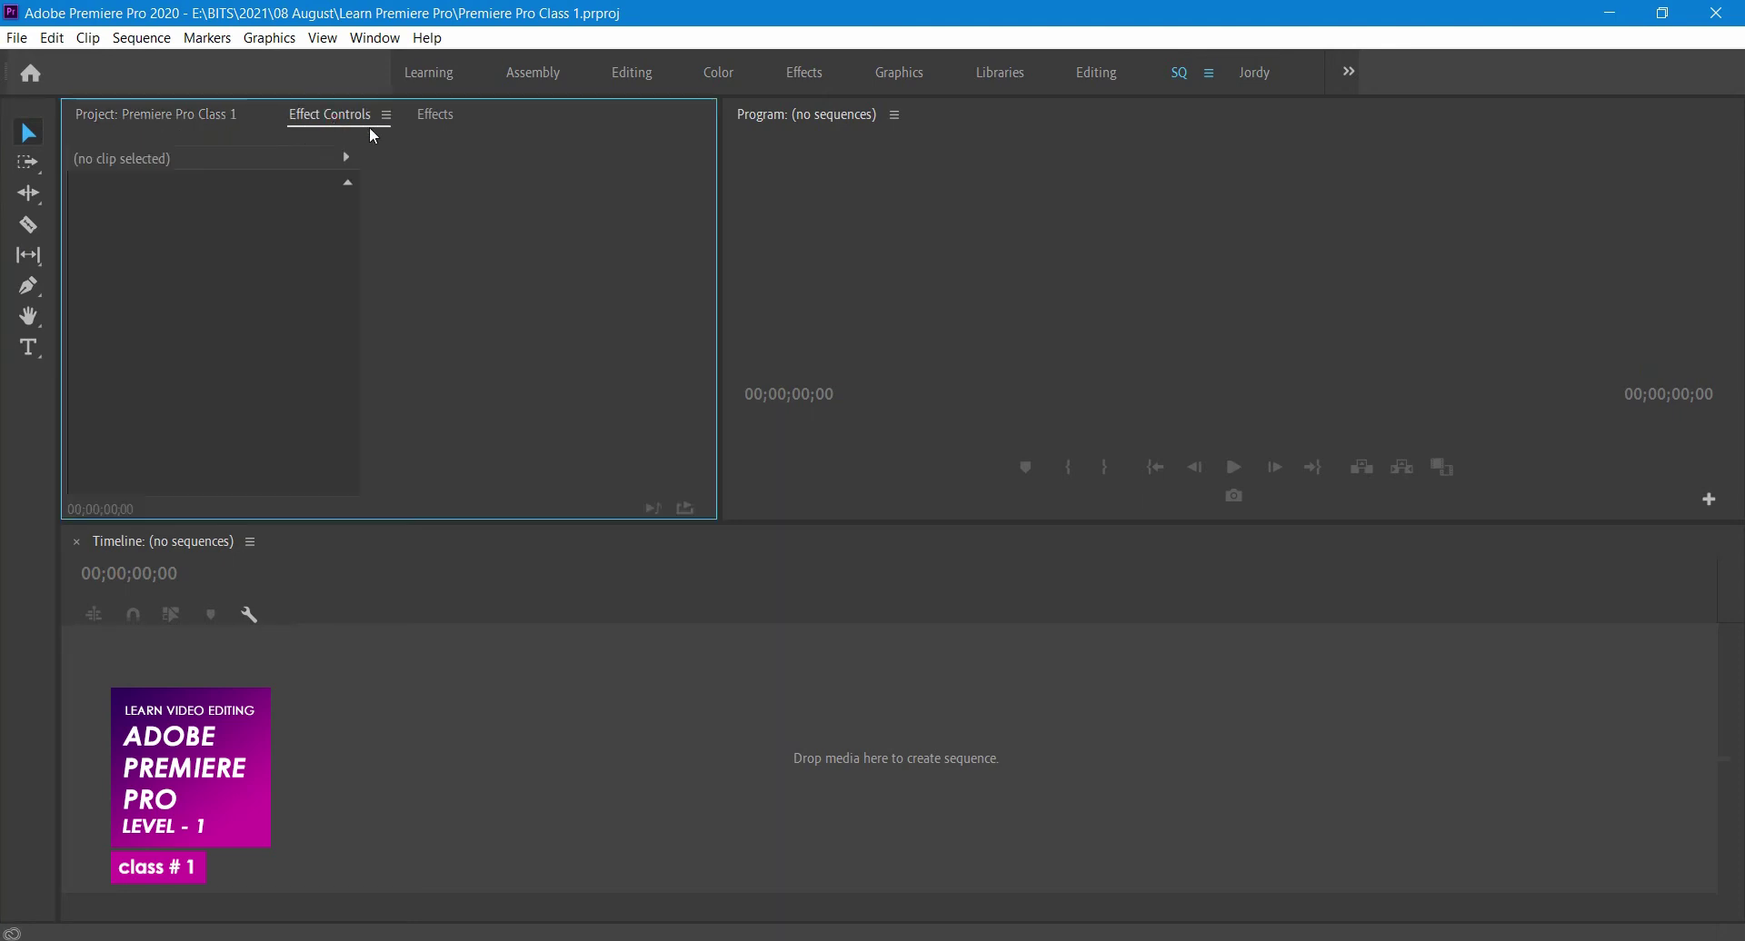
left_click(436, 115)
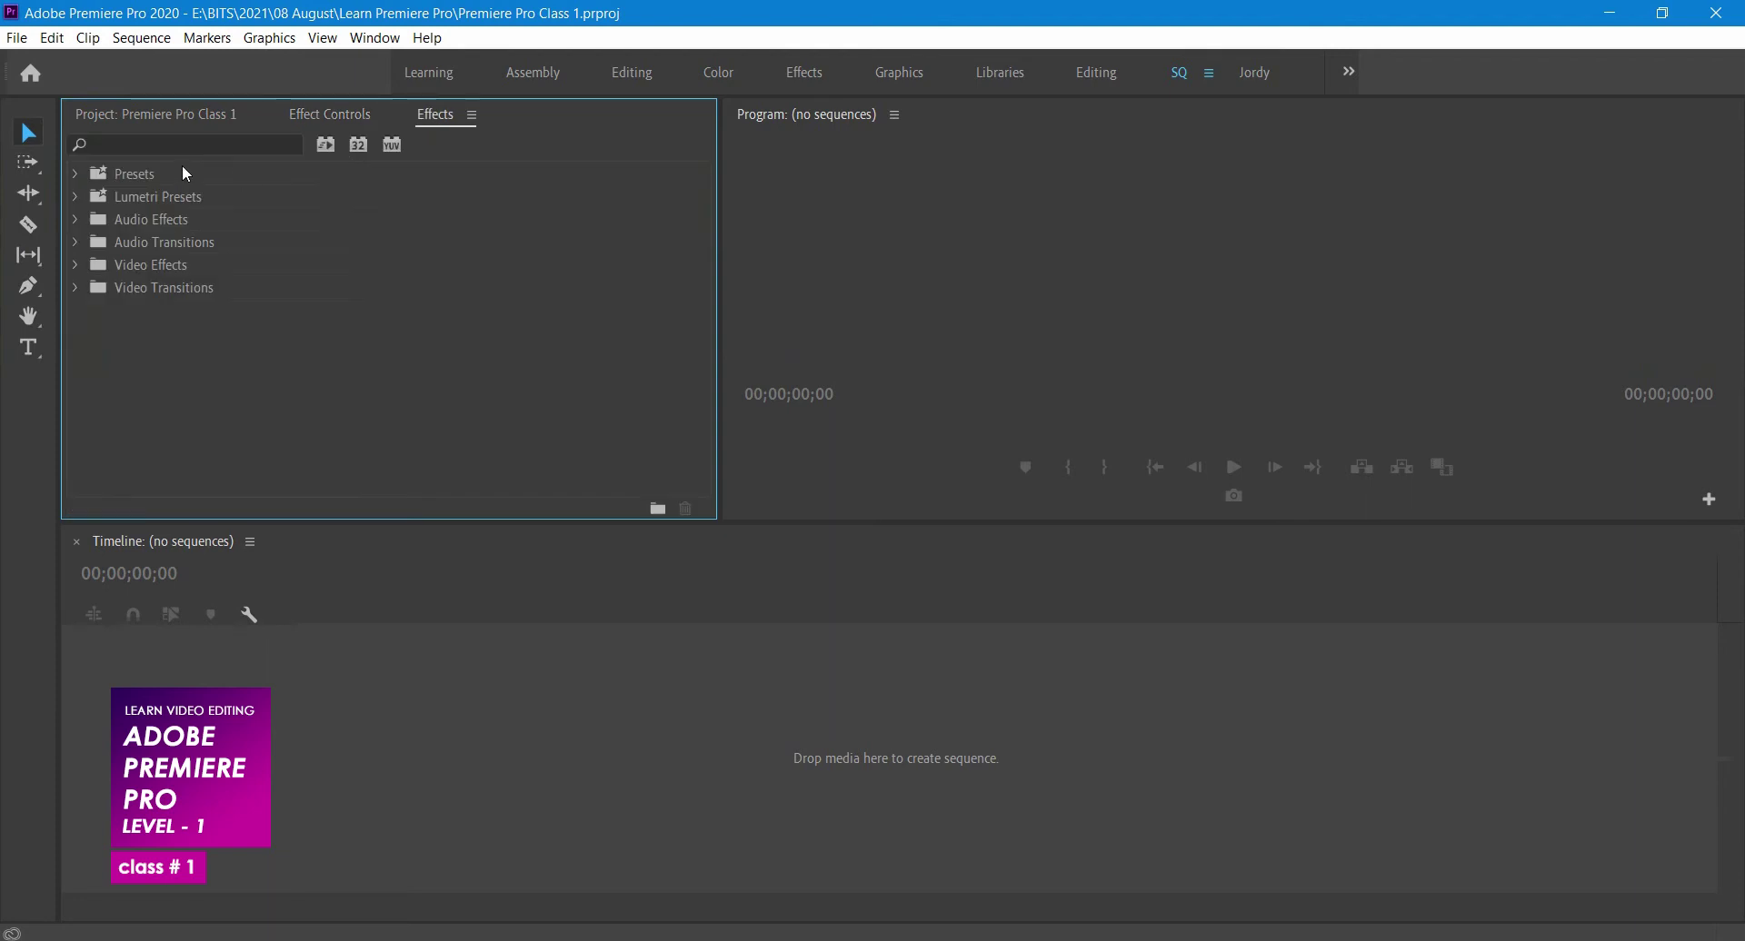
left_click(130, 116)
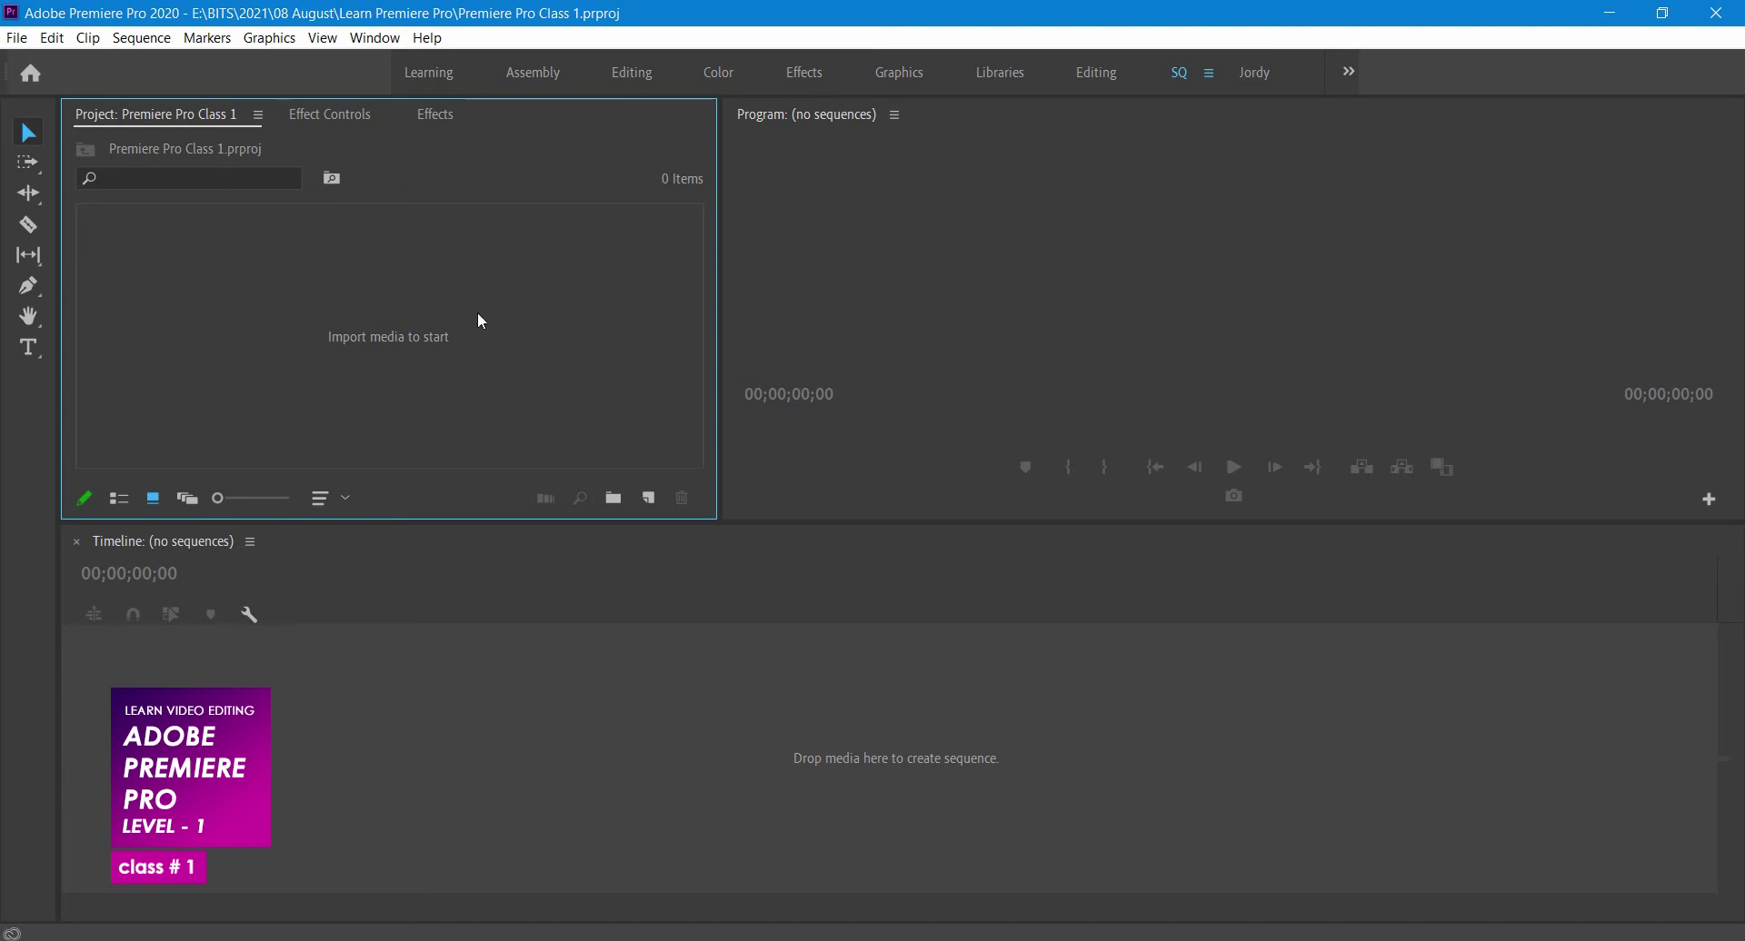
- Open the Import dialog and browse the Videos and 2021 folders for the MVI_4867 s.mp4 clip
double_click(487, 354)
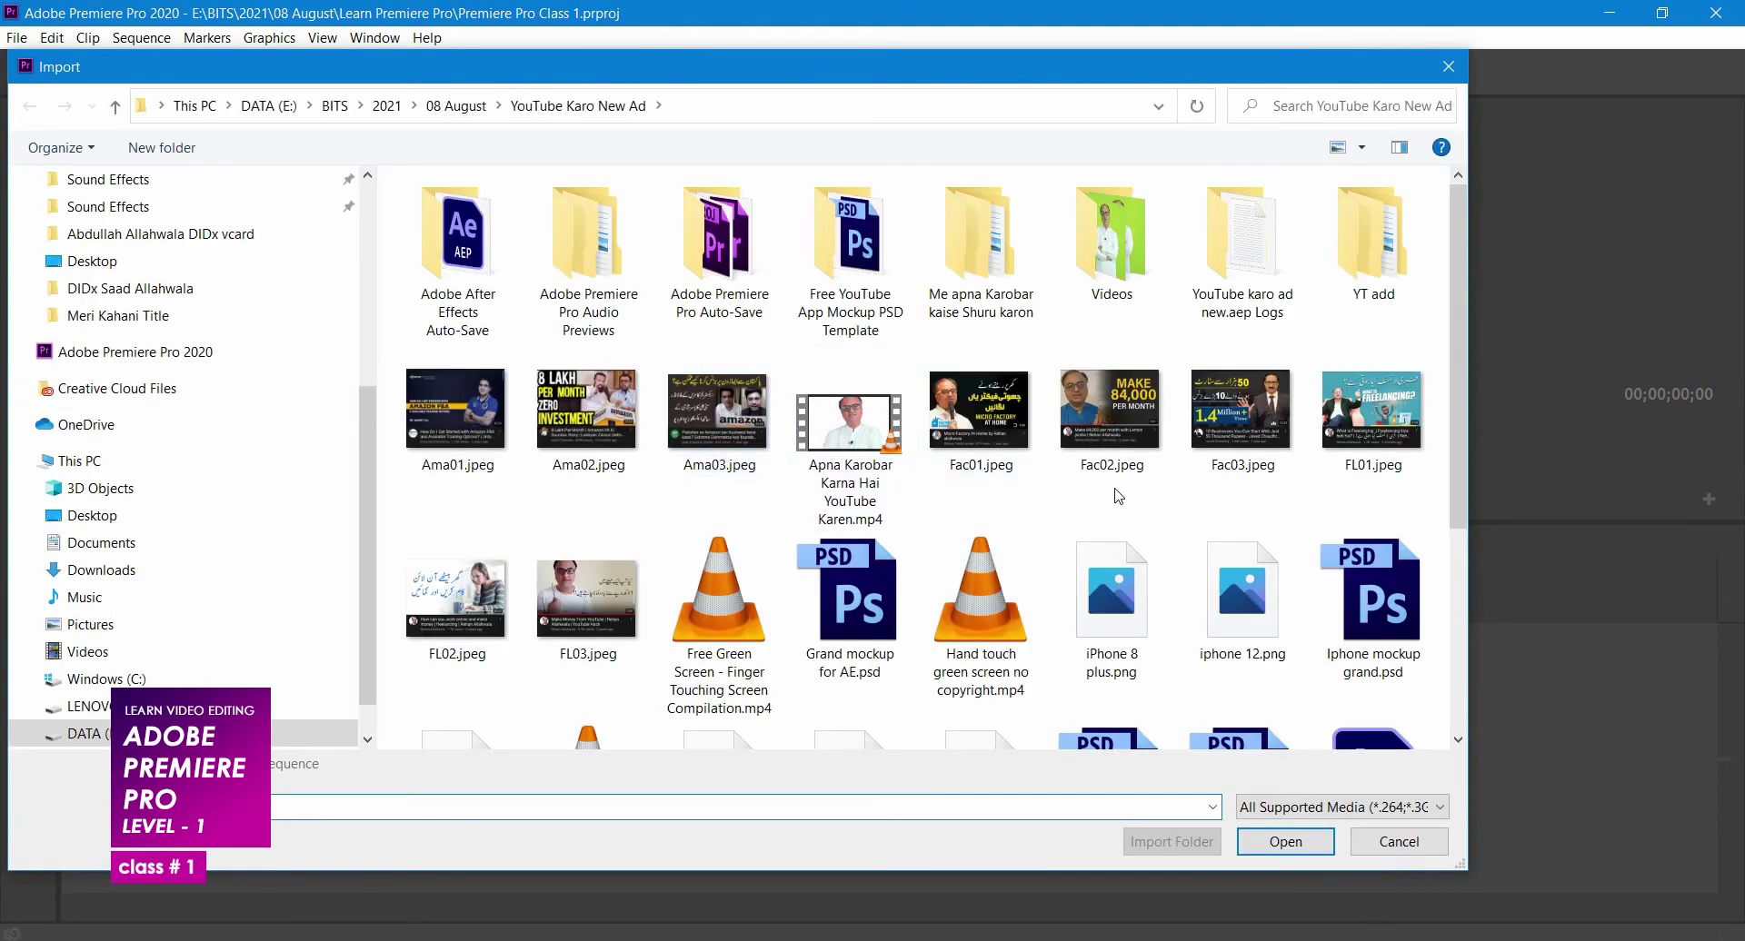
scroll(1125, 501, "down", 3)
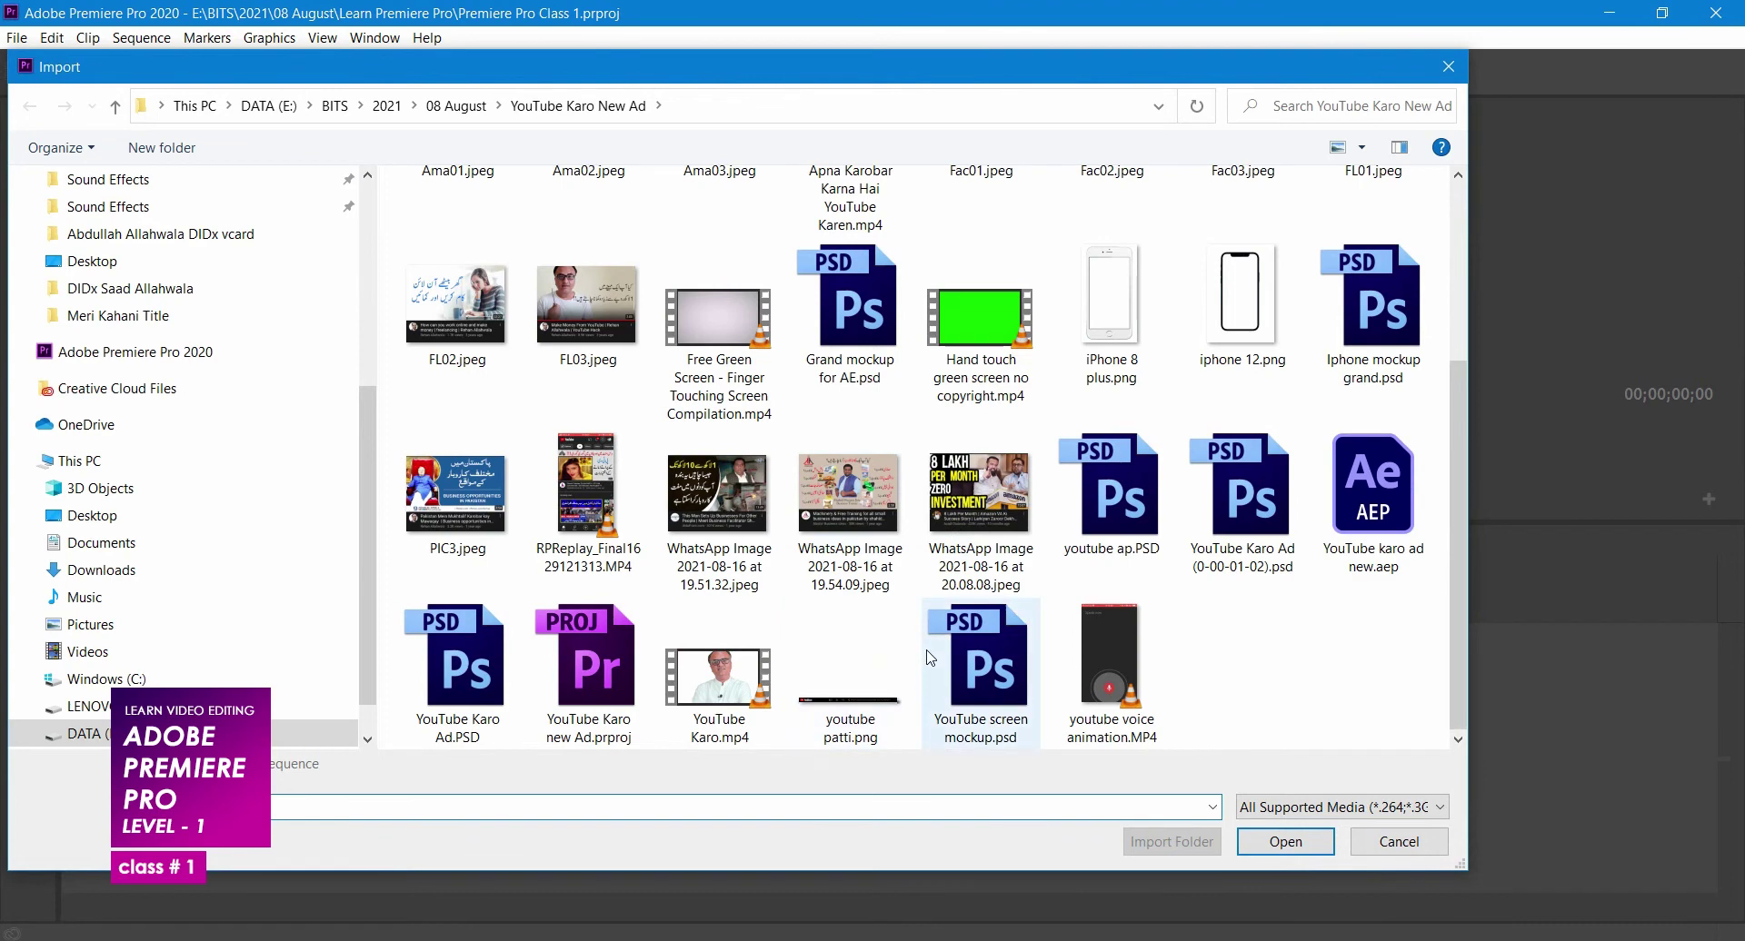
scroll(979, 643, "up", 3)
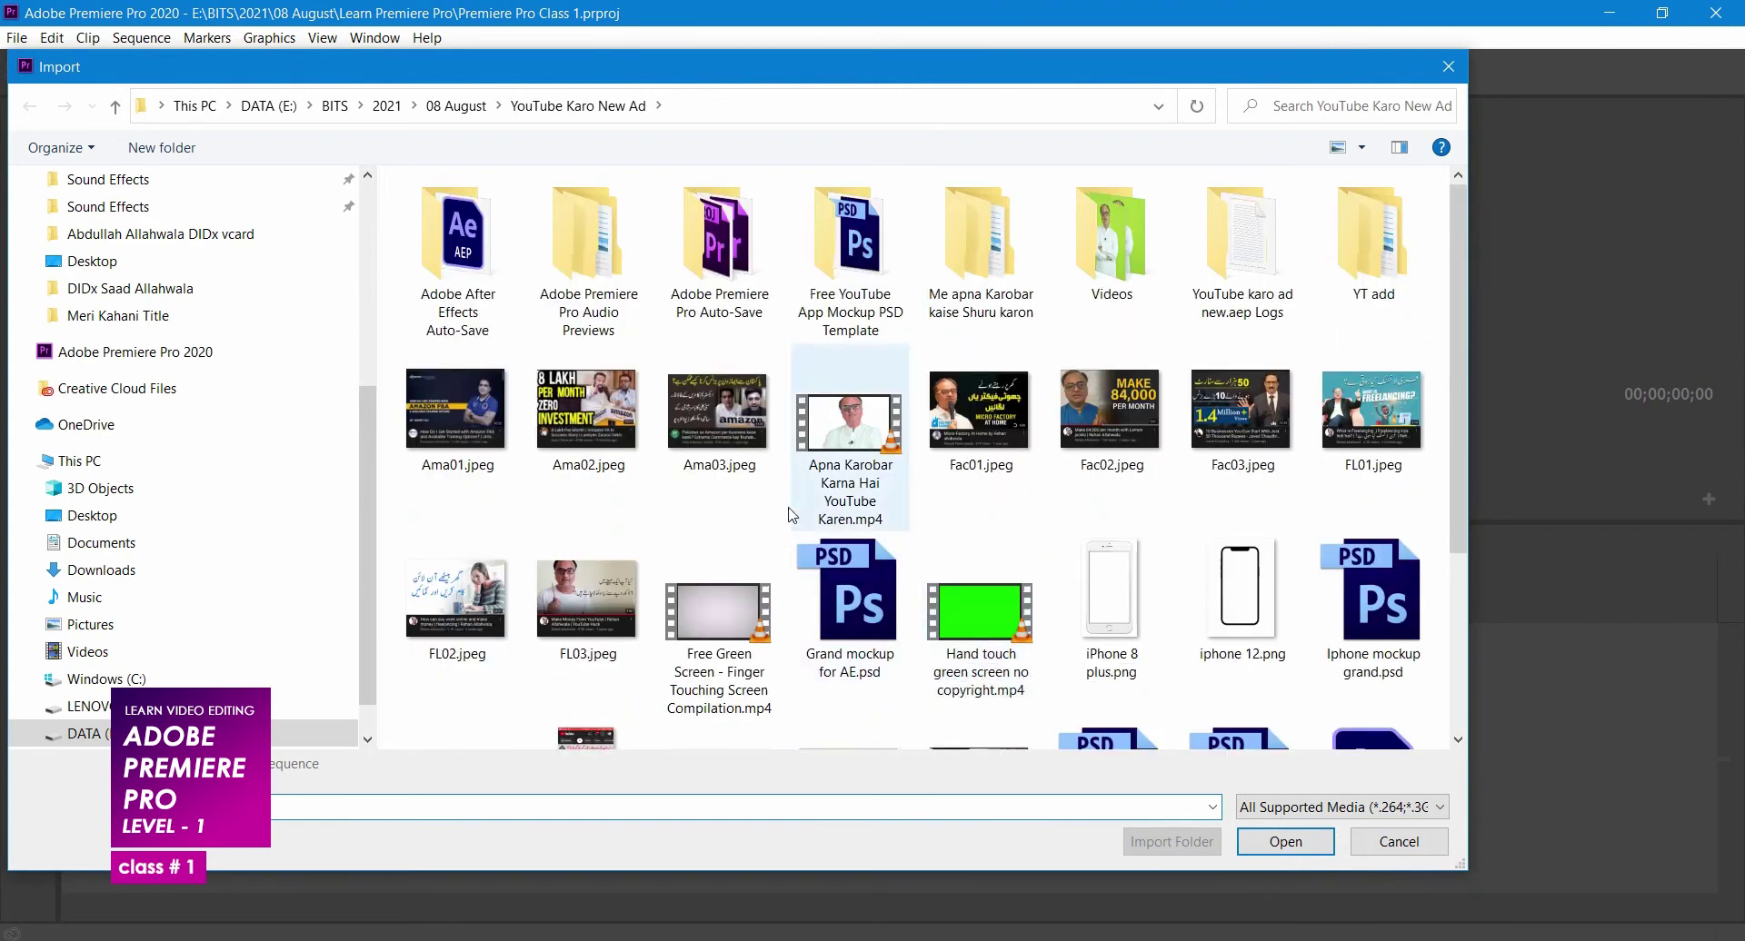
left_click(1105, 250)
double_click(1106, 250)
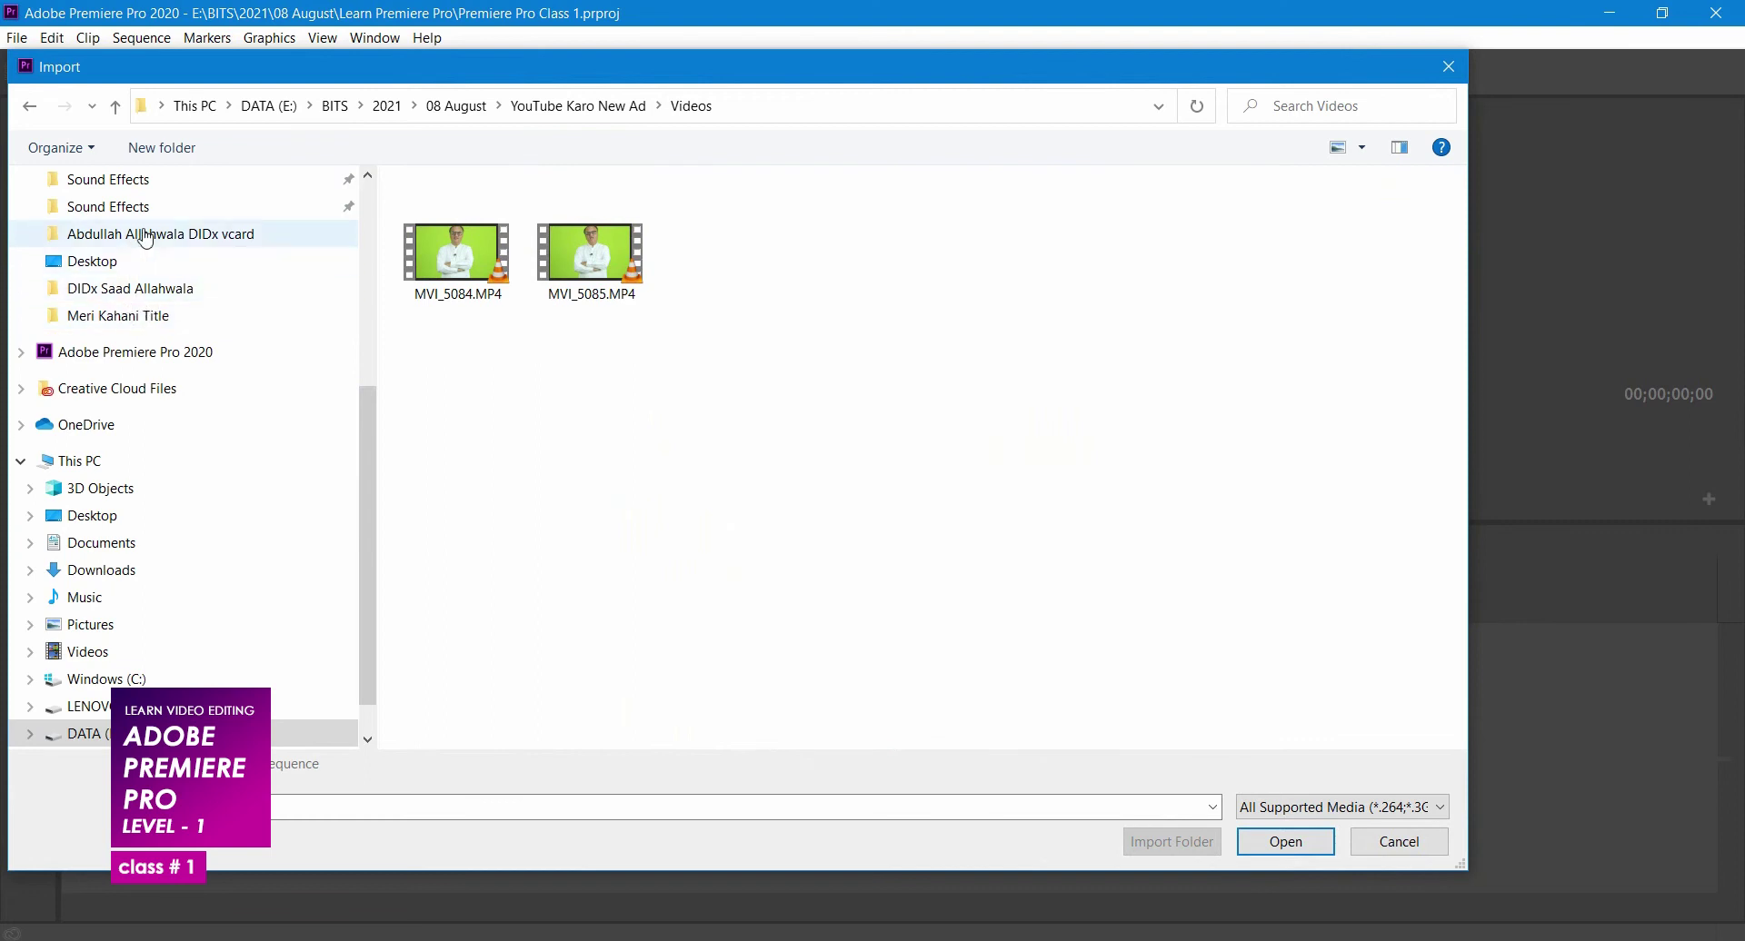
scroll(137, 296, "up", 2)
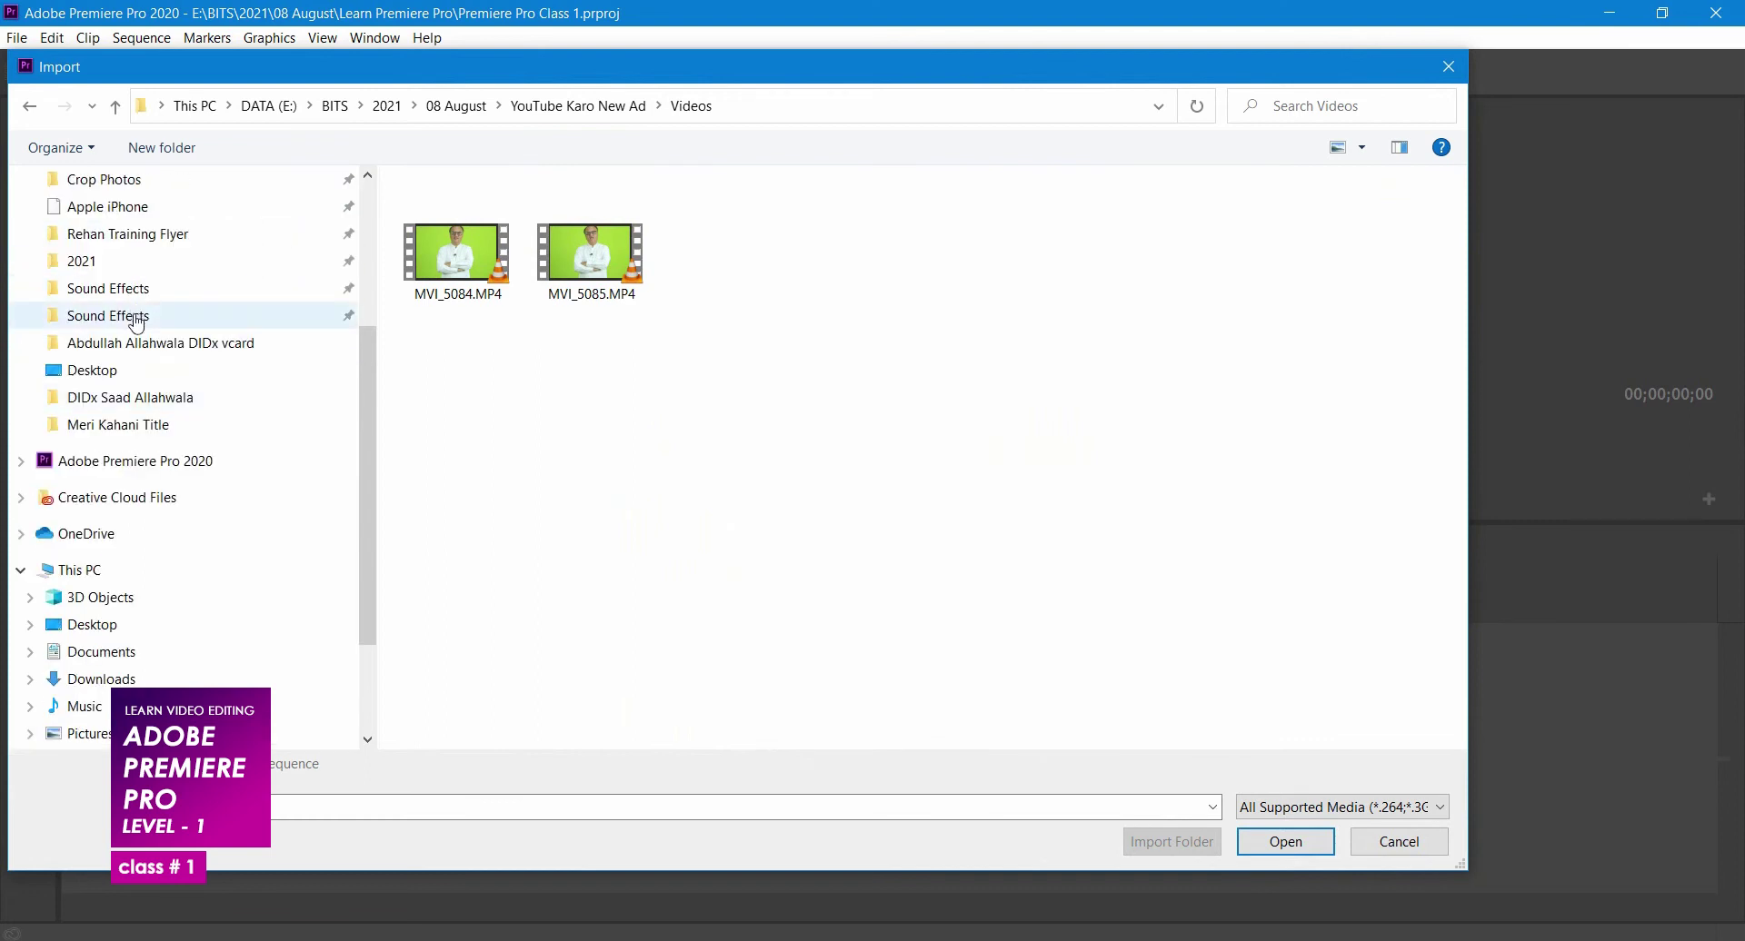
left_click(108, 262)
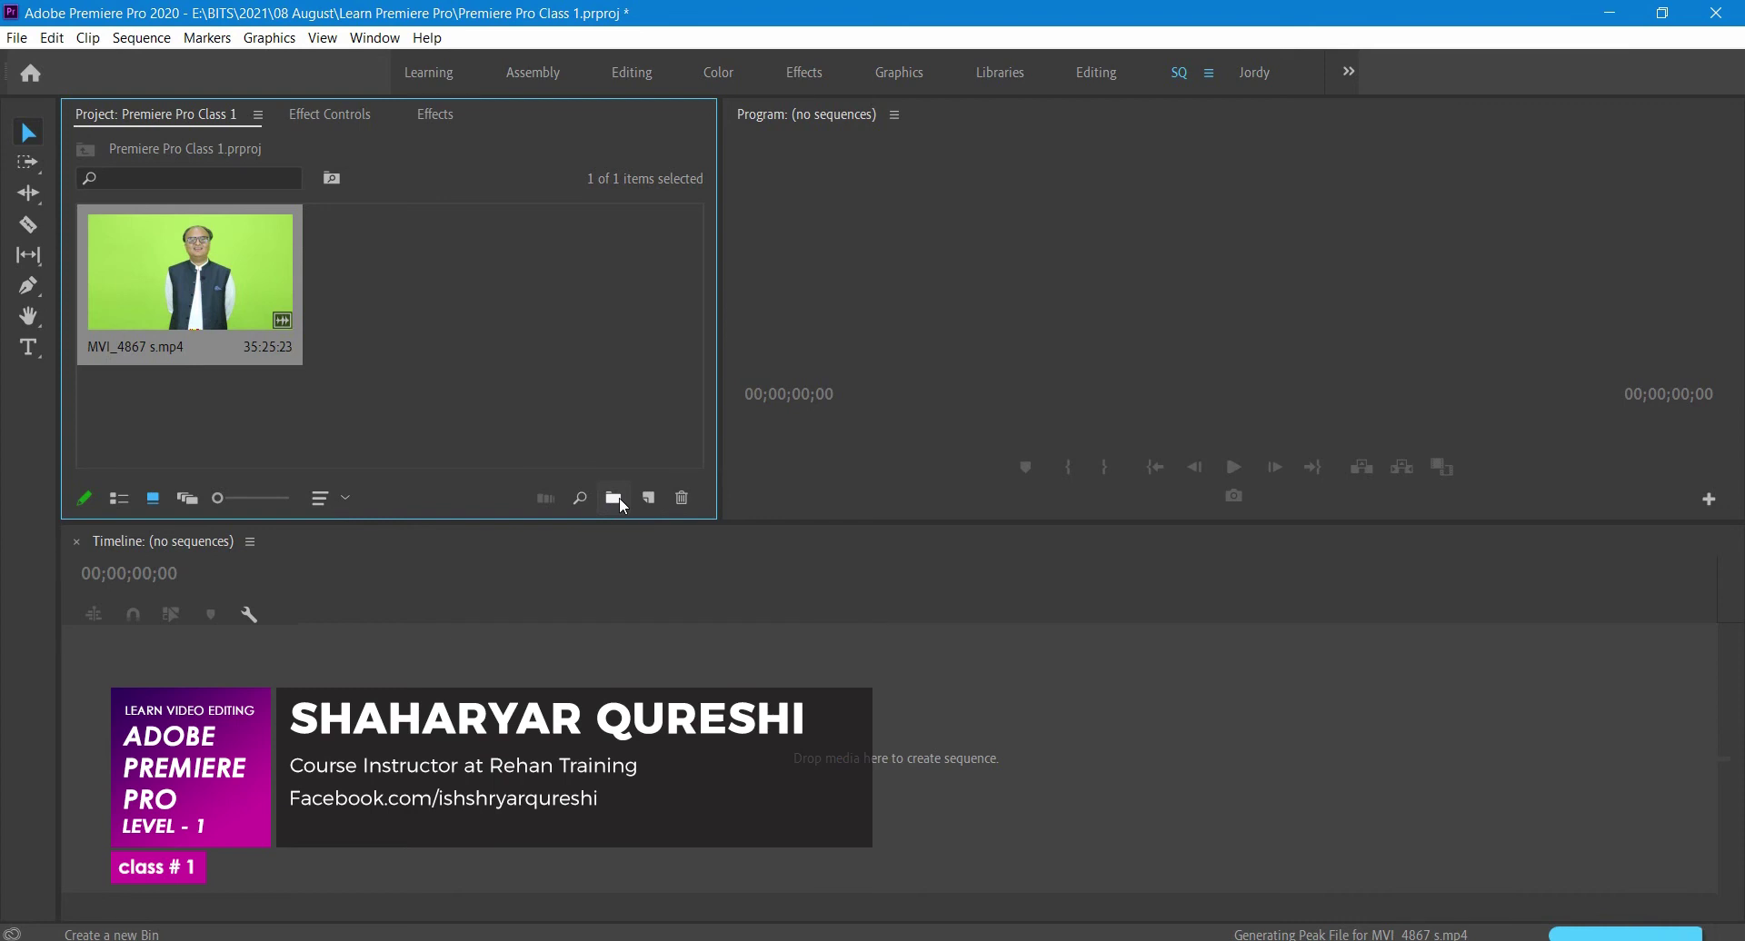
- Create a bin named videos, move MVI_4867 s.mp4 into it, and check its contents
left_click(616, 499)
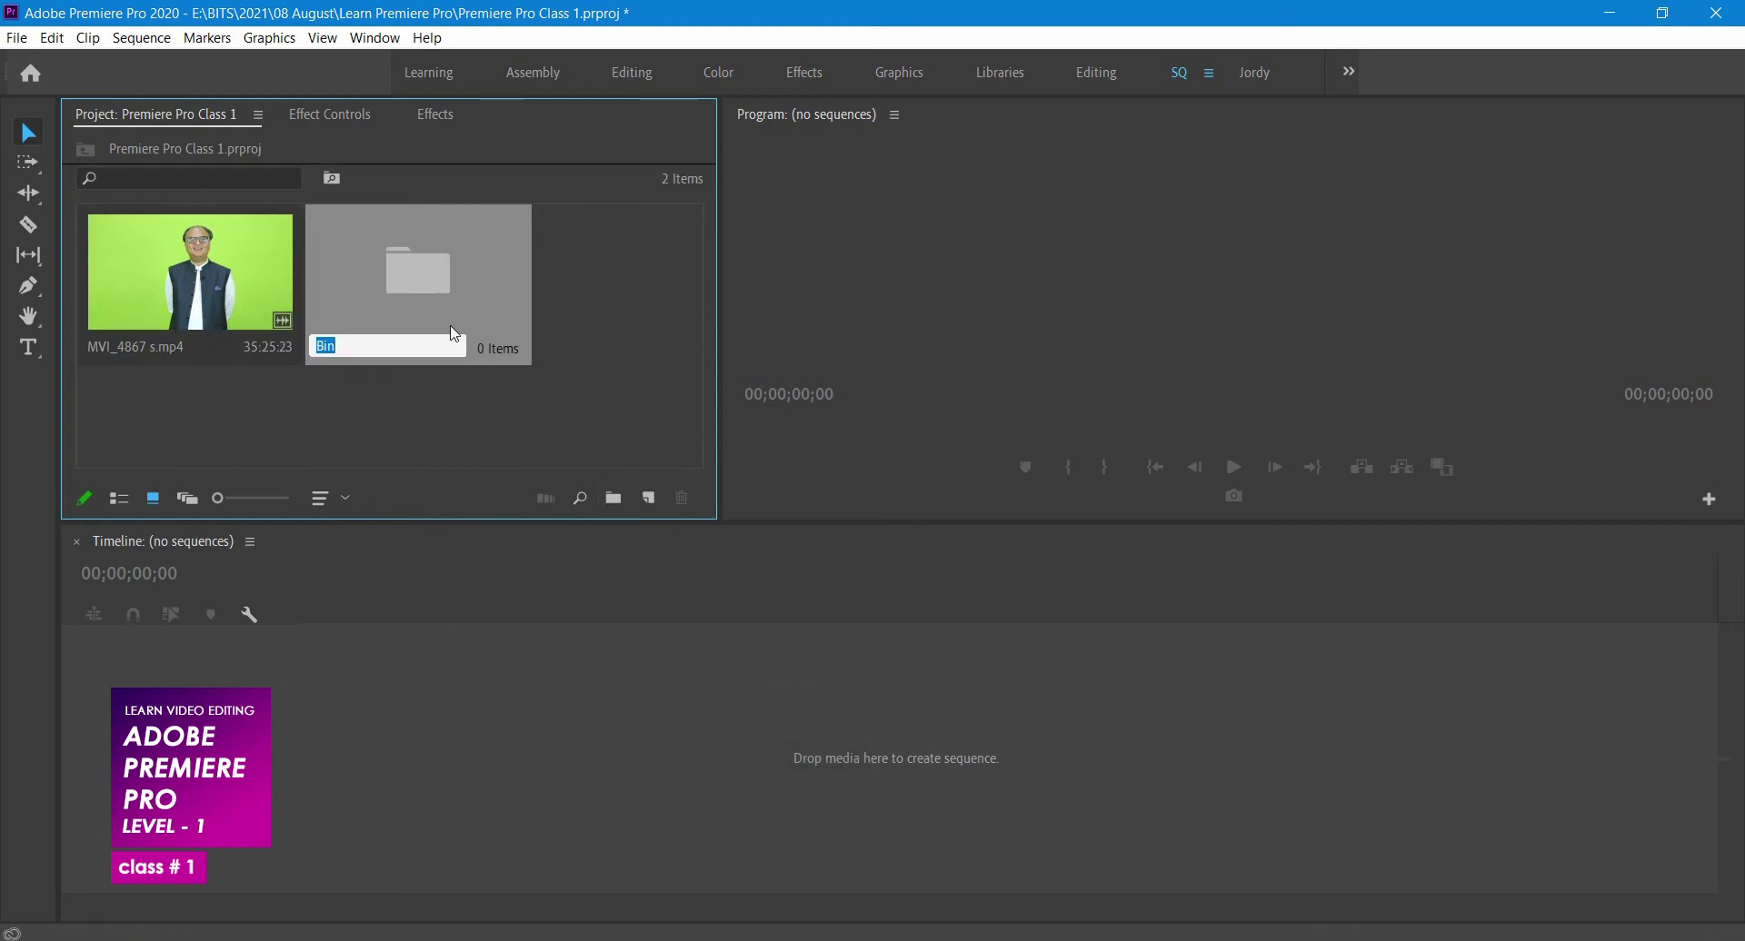
type("videos")
key("Return")
left_click_drag(155, 298, 383, 296)
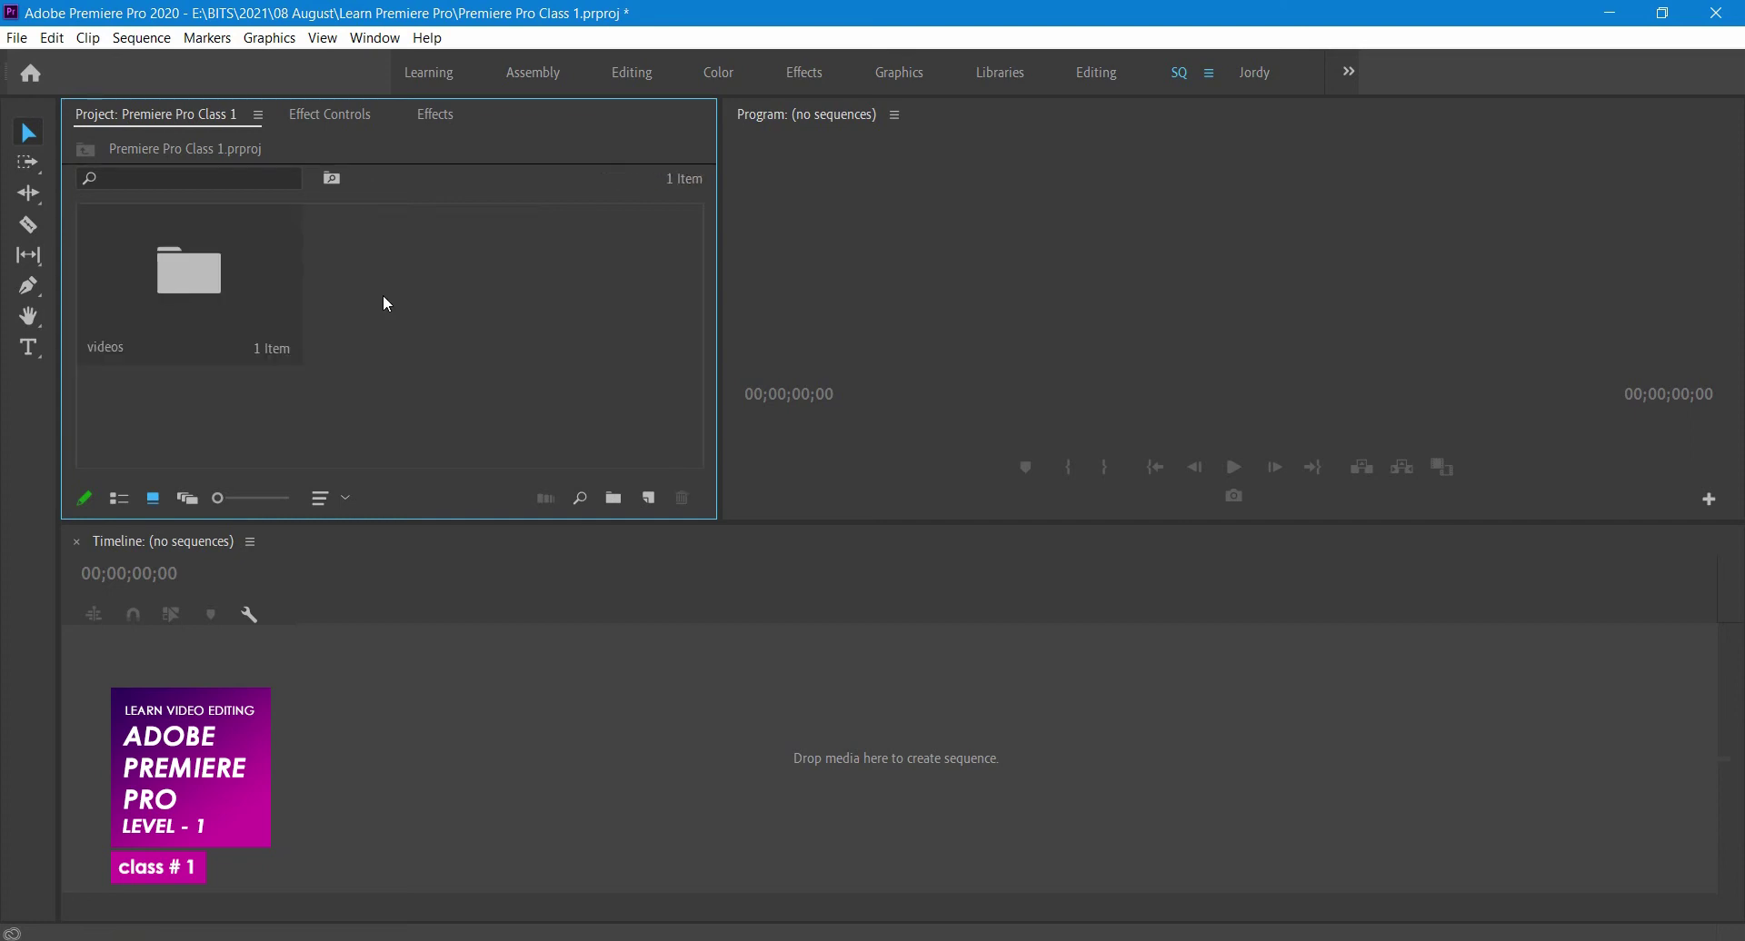
double_click(174, 297)
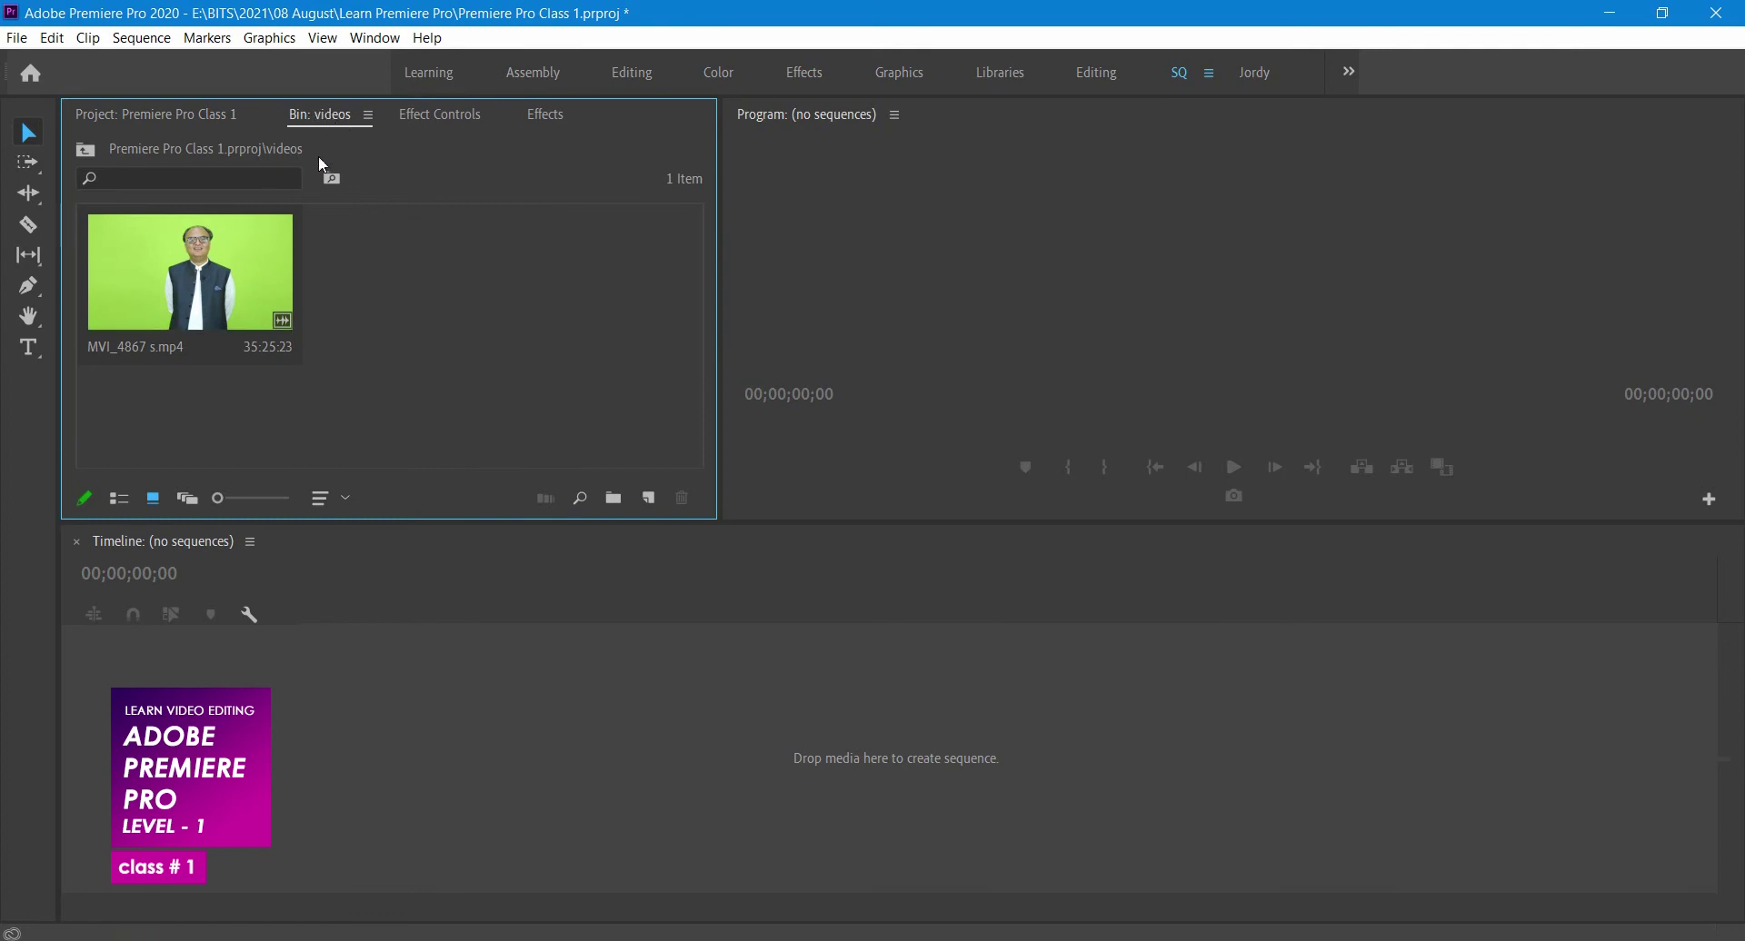
left_click(169, 118)
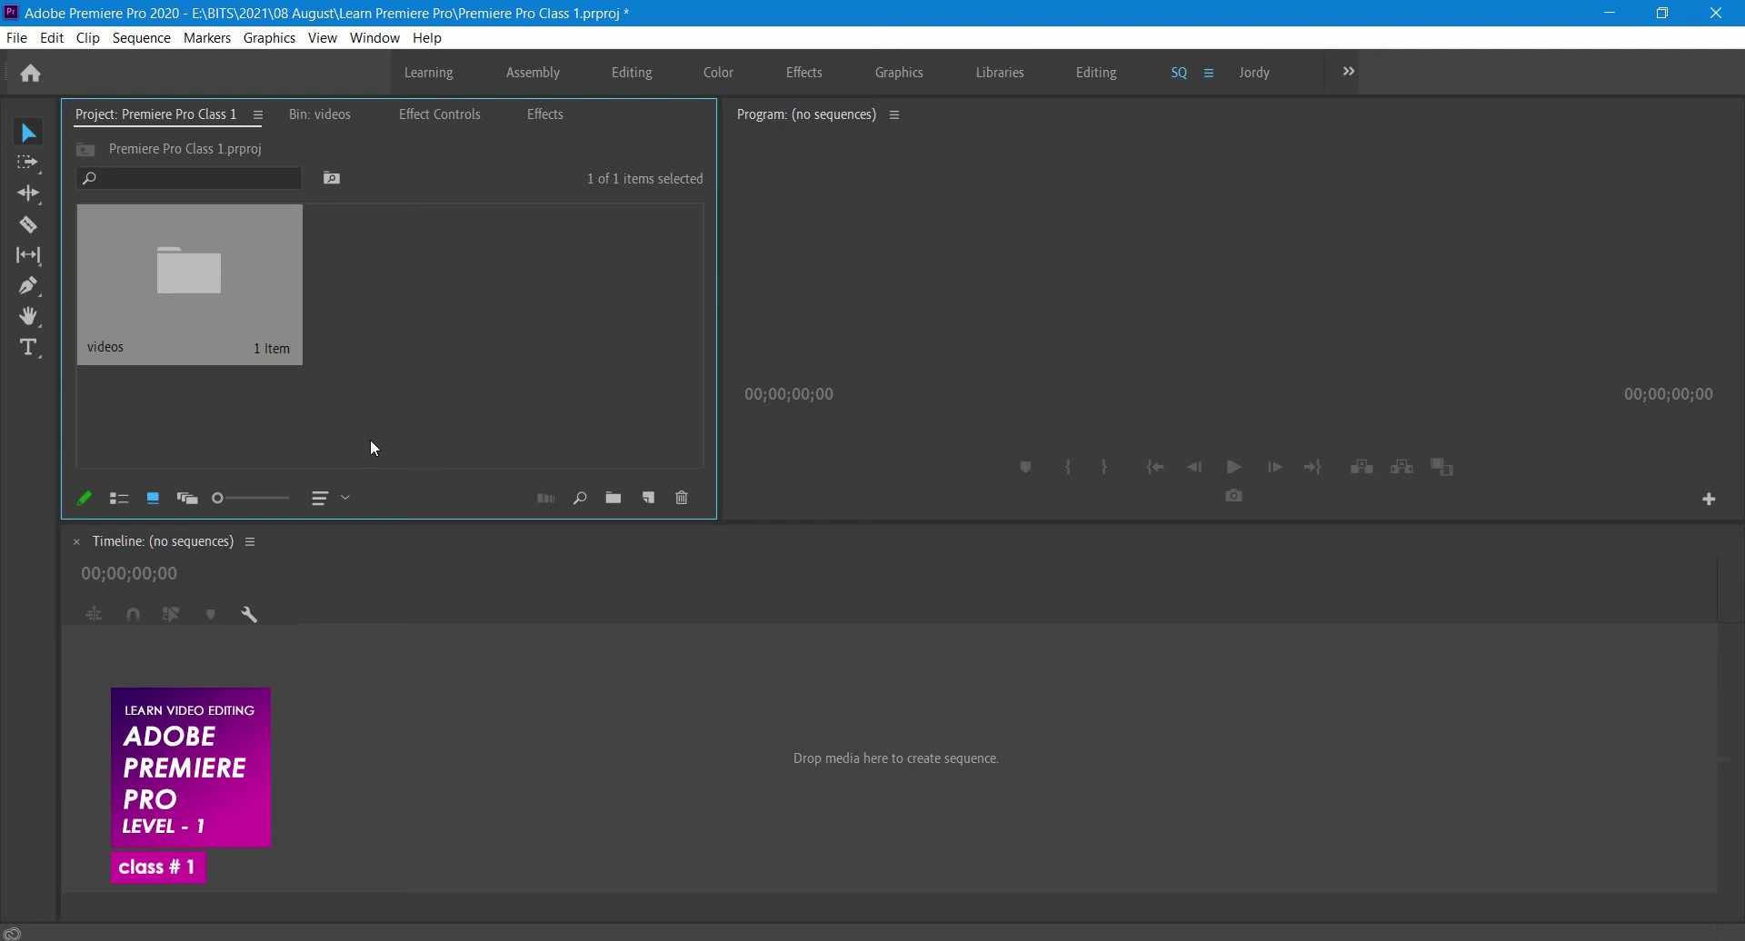
- Create bins named Images and Audio from the Project panel's New Bin menu item
right_click(456, 323)
left_click(570, 358)
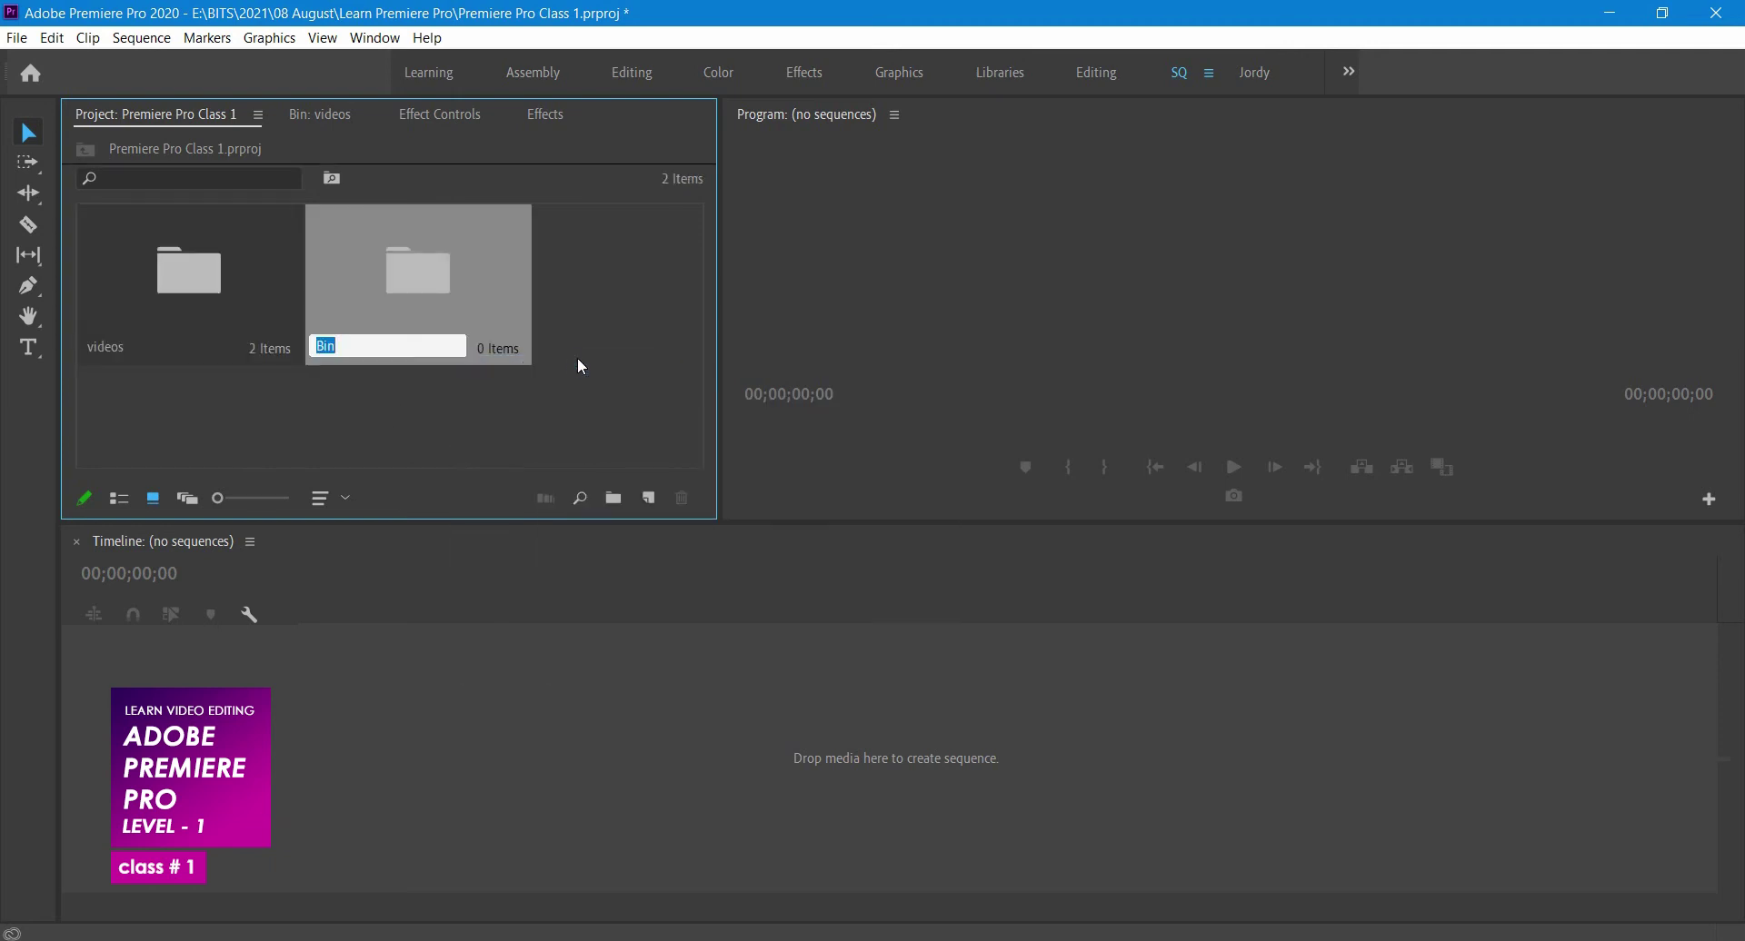
type("Images")
key("Return")
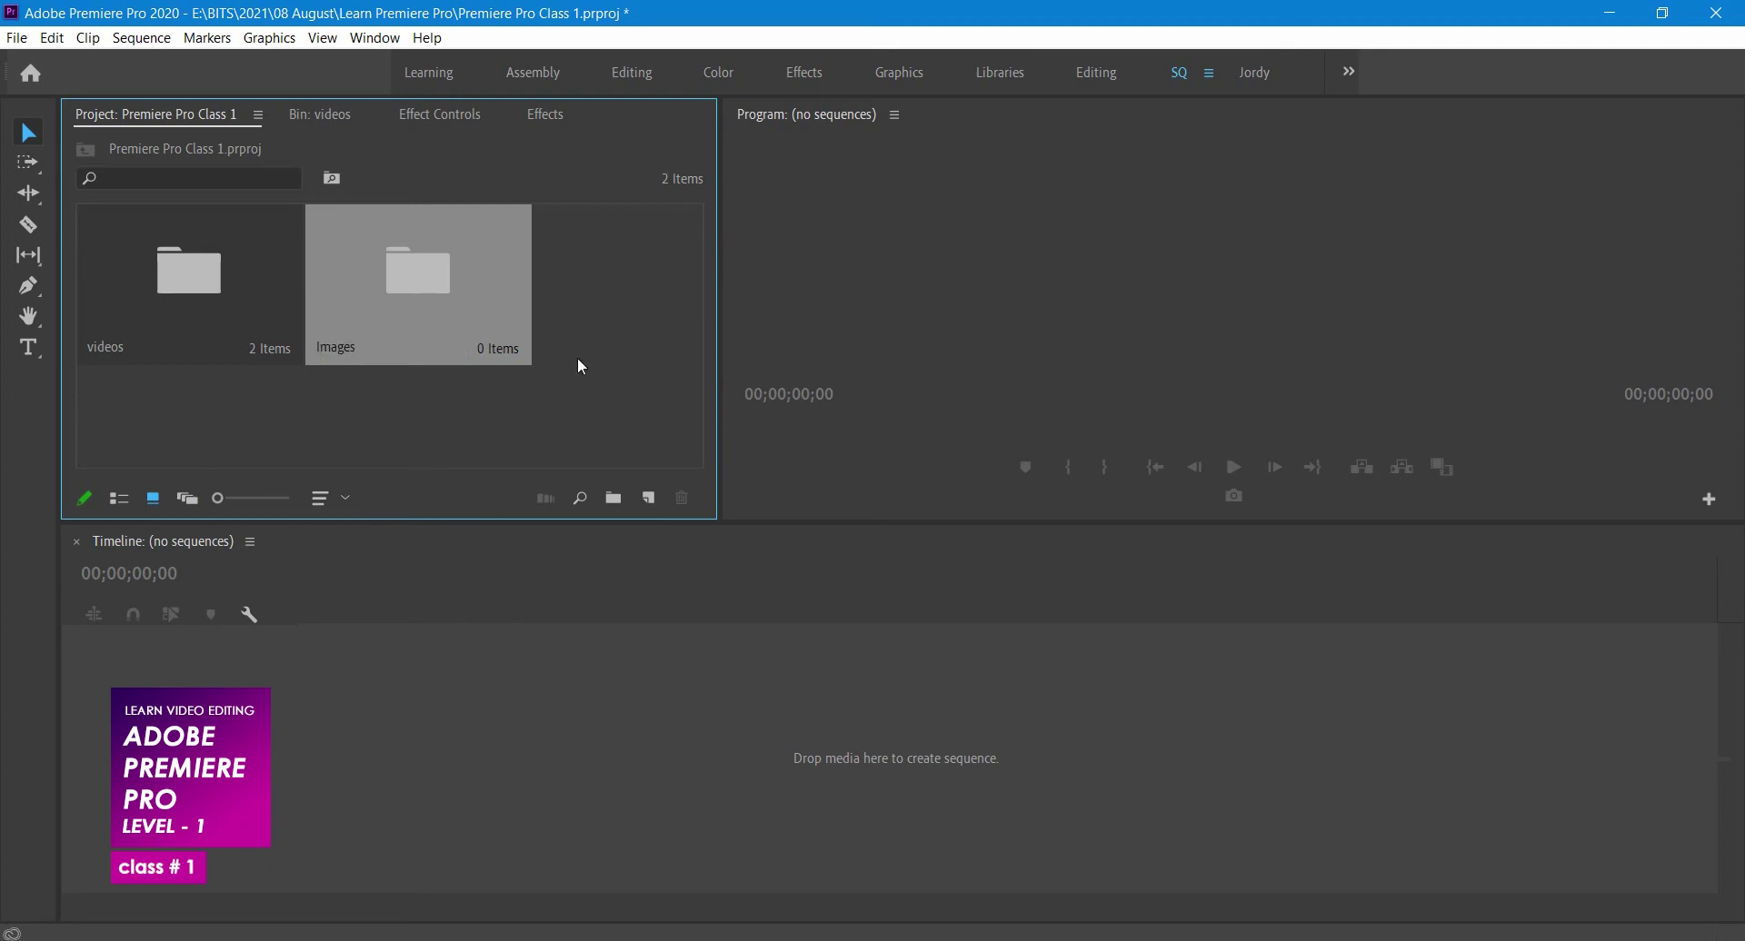
right_click(645, 339)
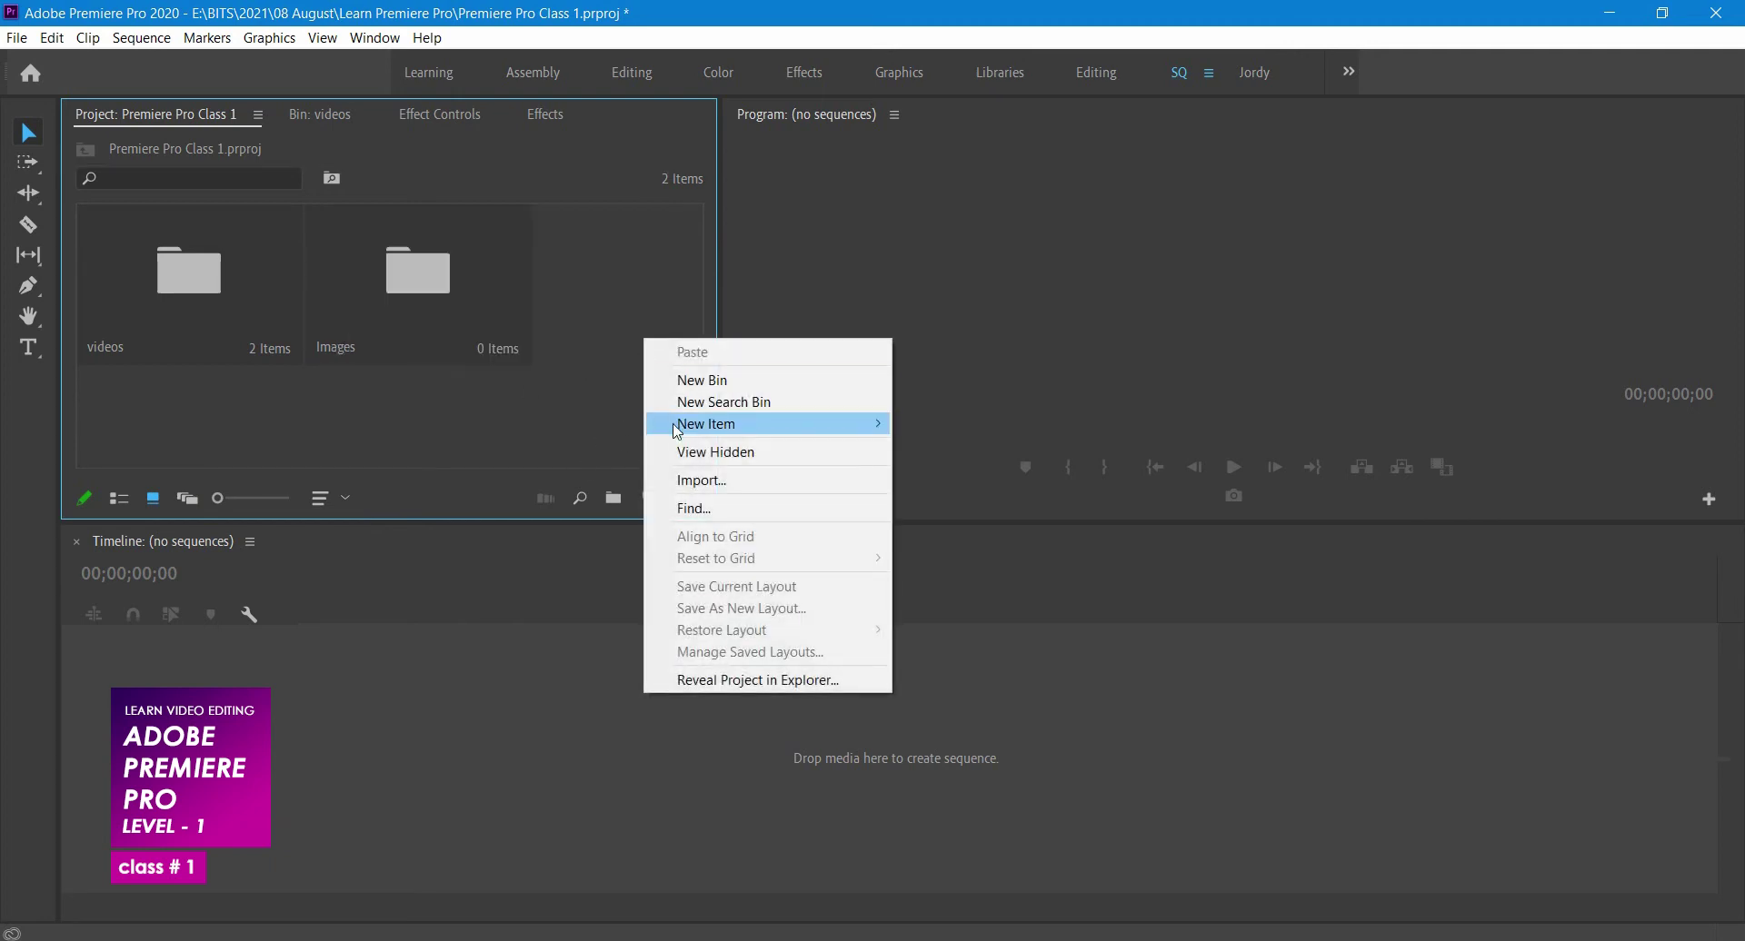
left_click(731, 383)
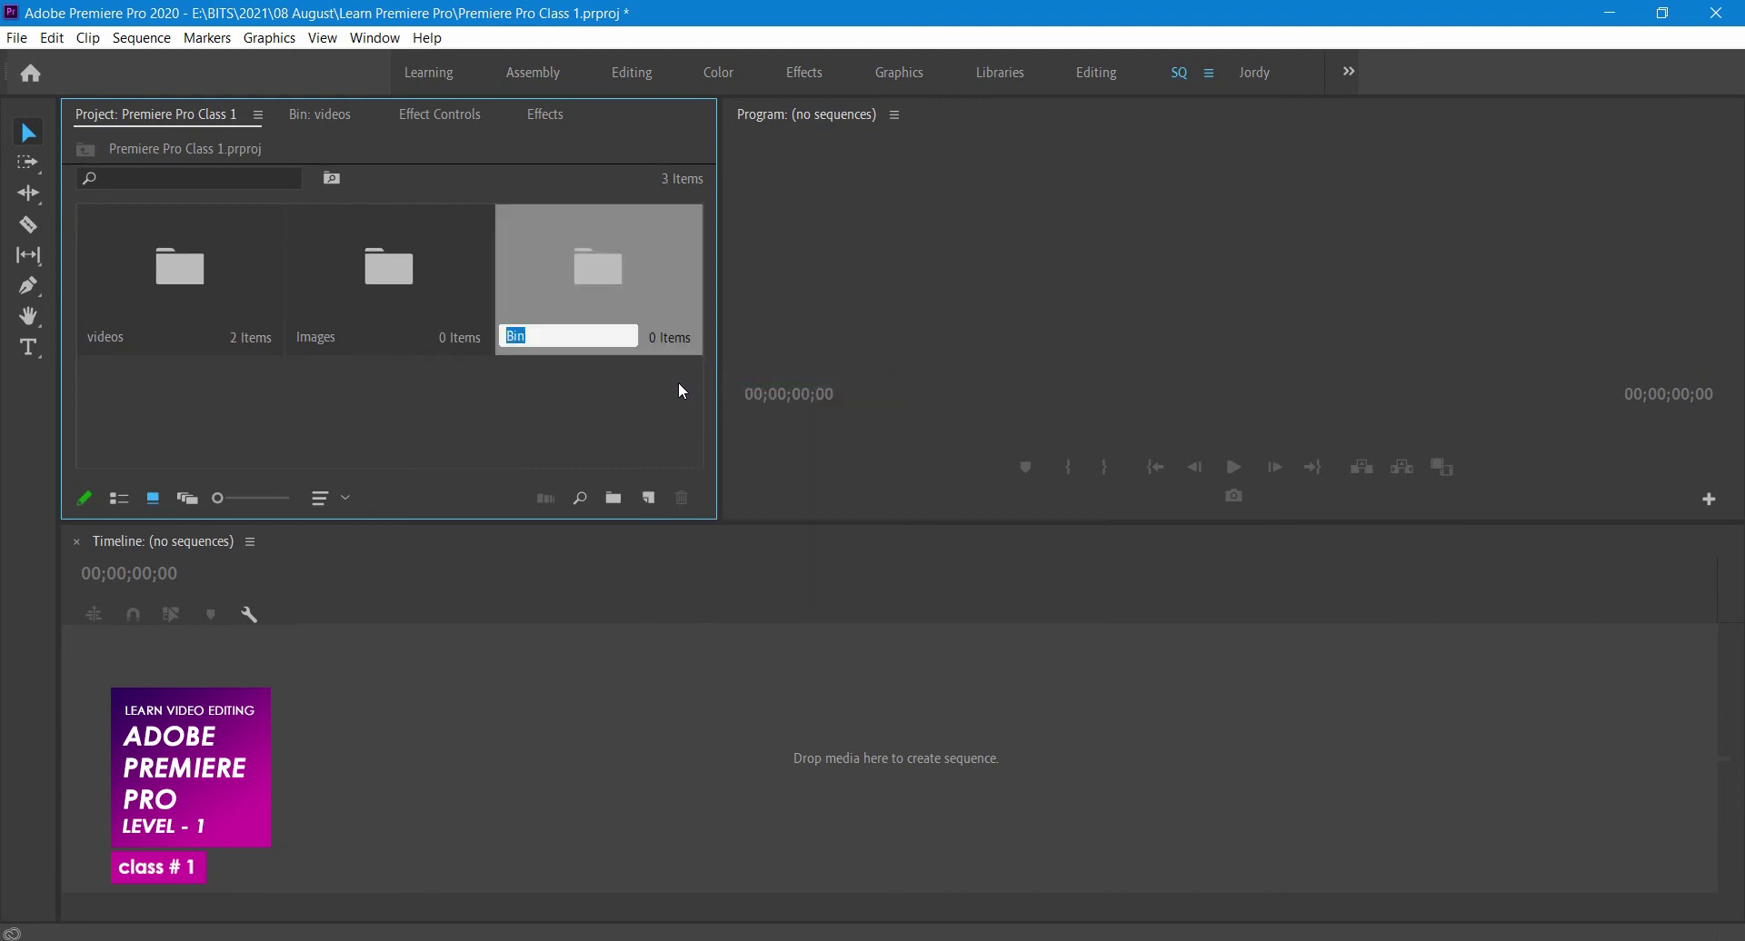
type("Audio")
key("Return")
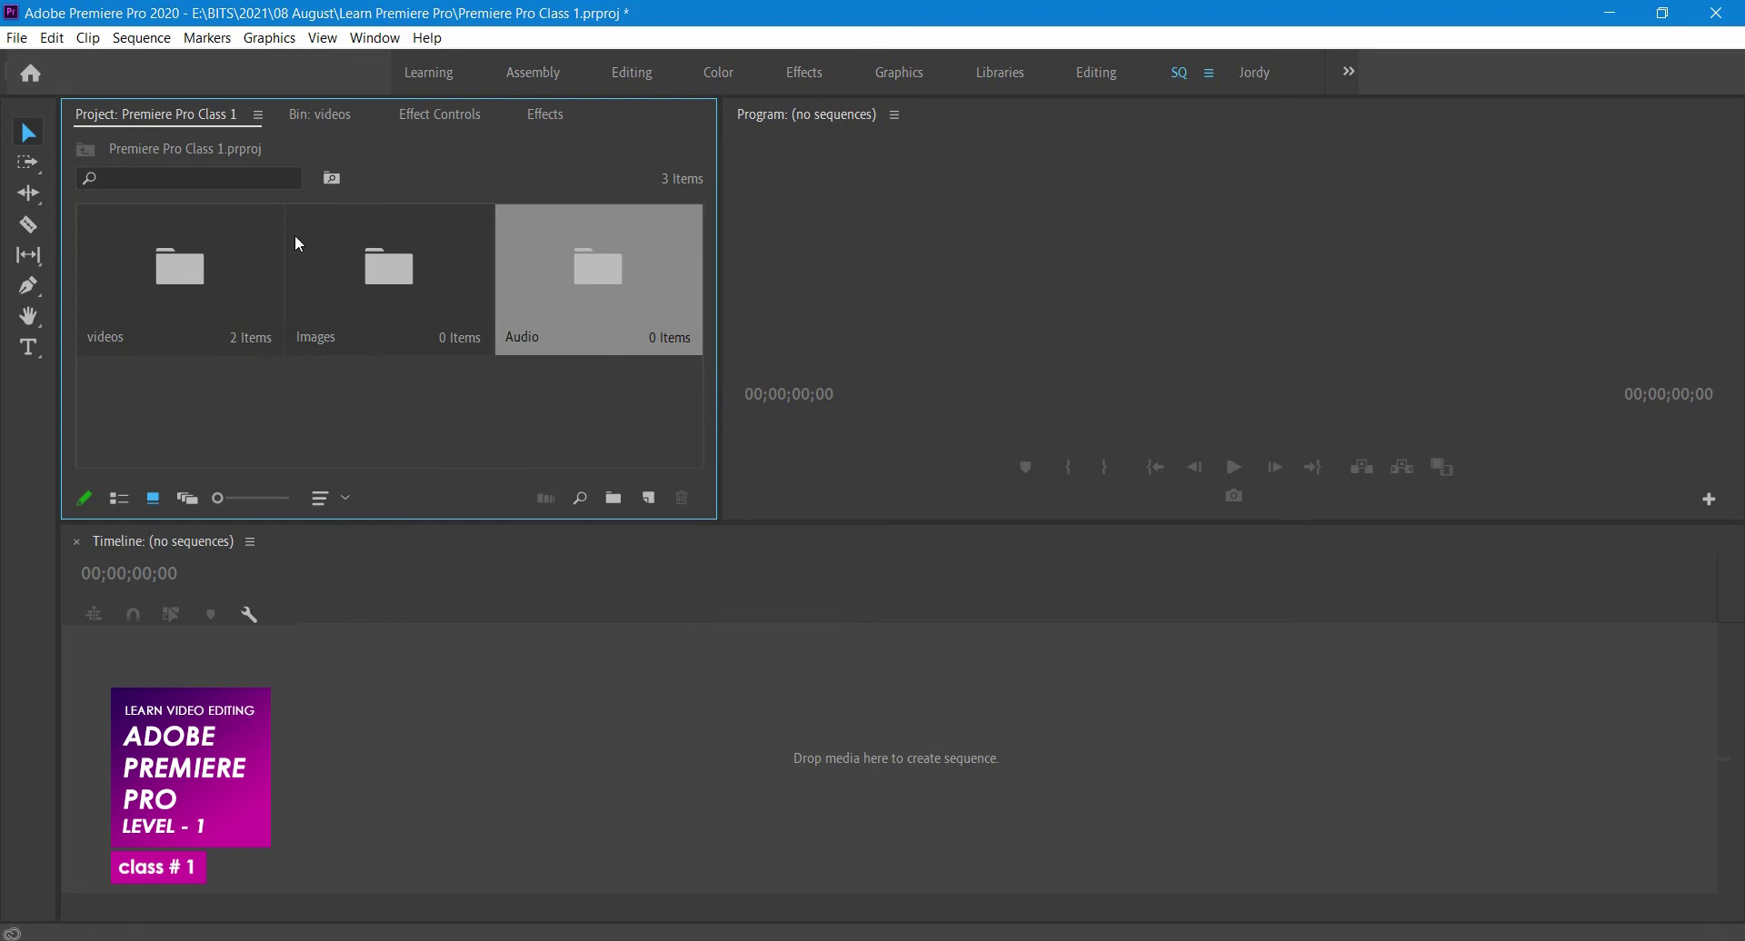
- Inside the videos bin, delete the stray empty Bin and select MVI_4867 s.mp4
left_click(212, 498)
double_click(199, 307)
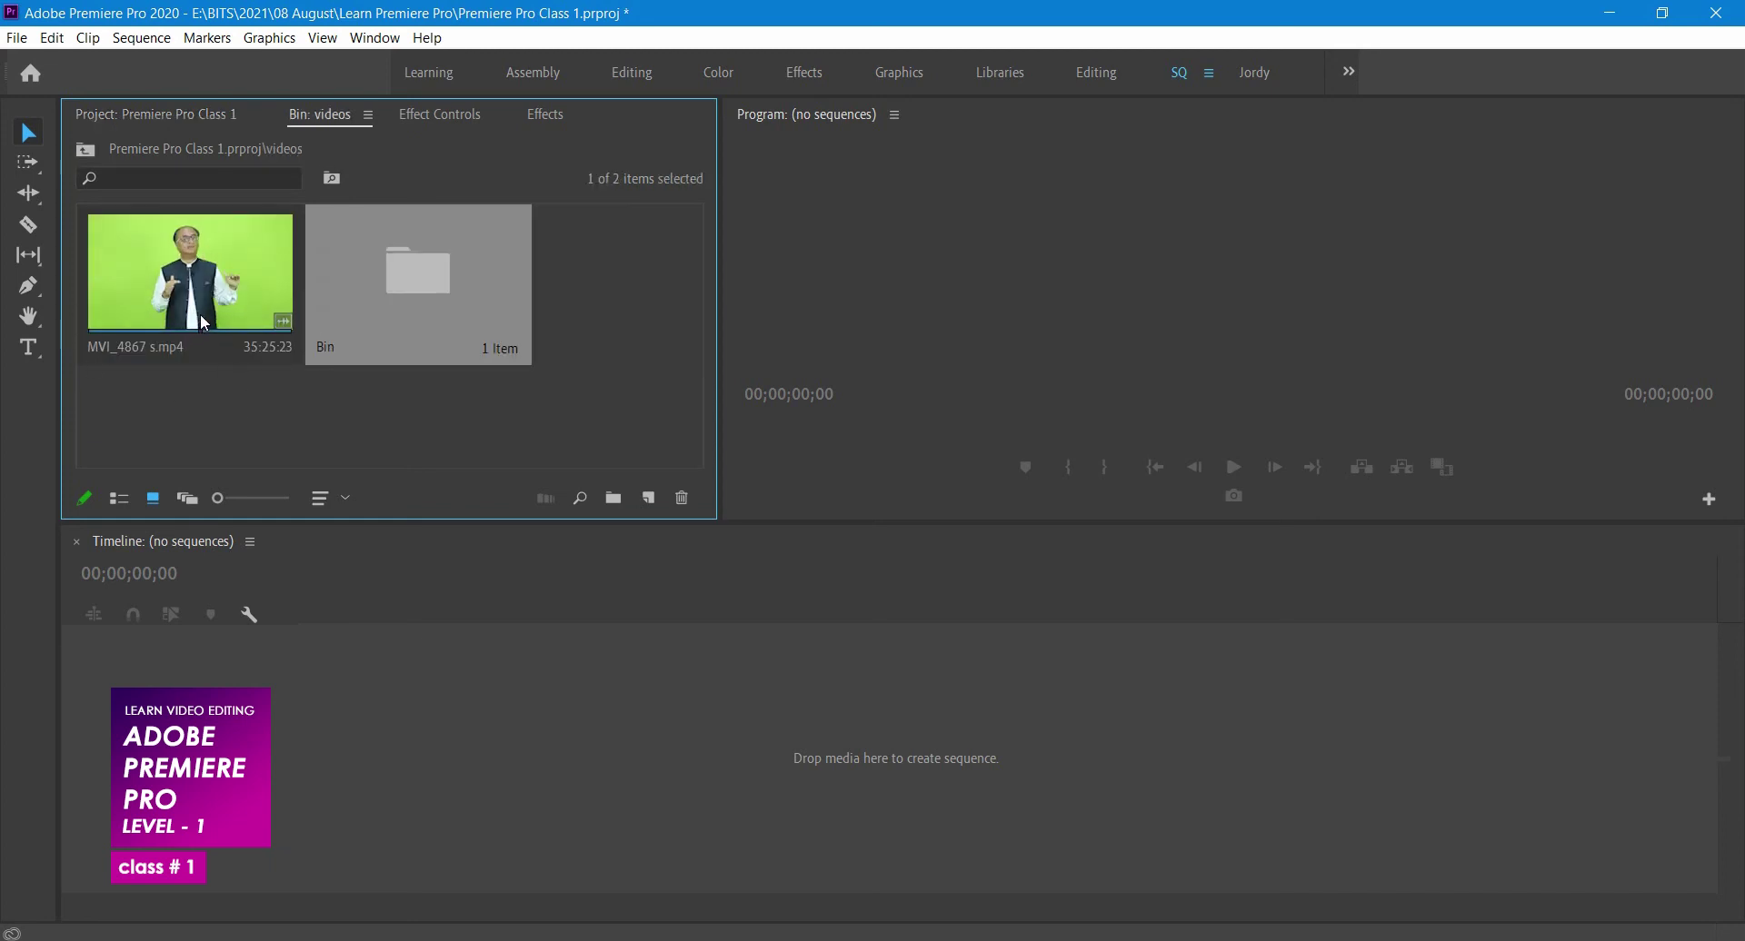
key("Delete")
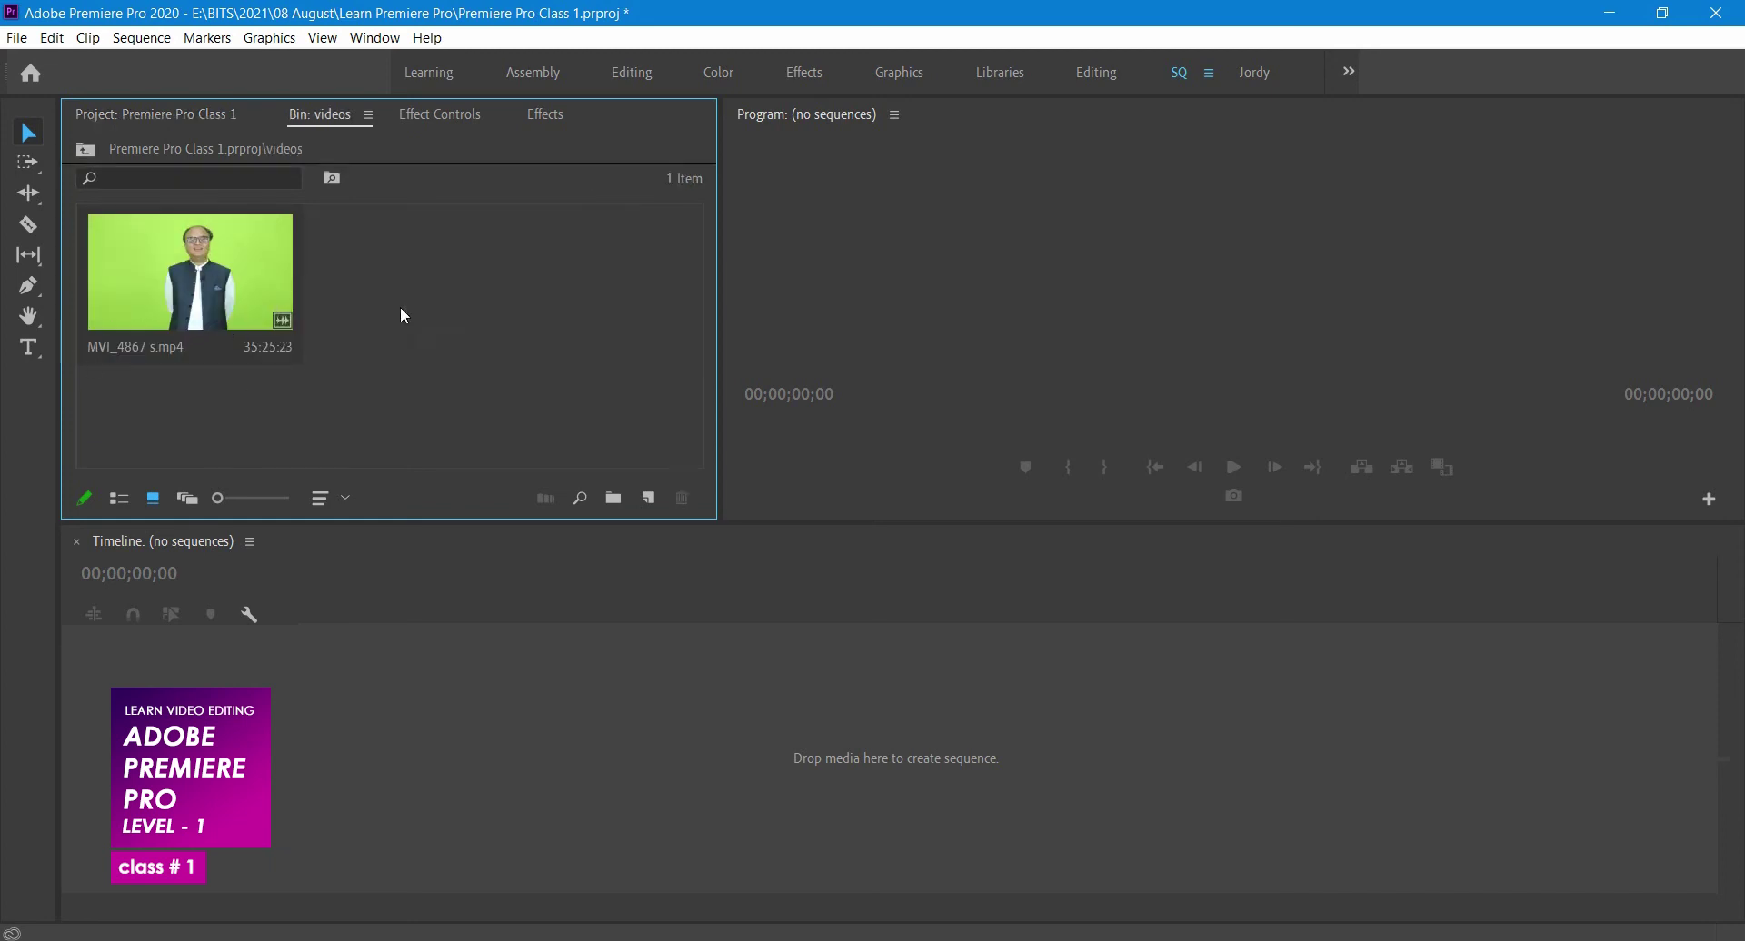
left_click(185, 259)
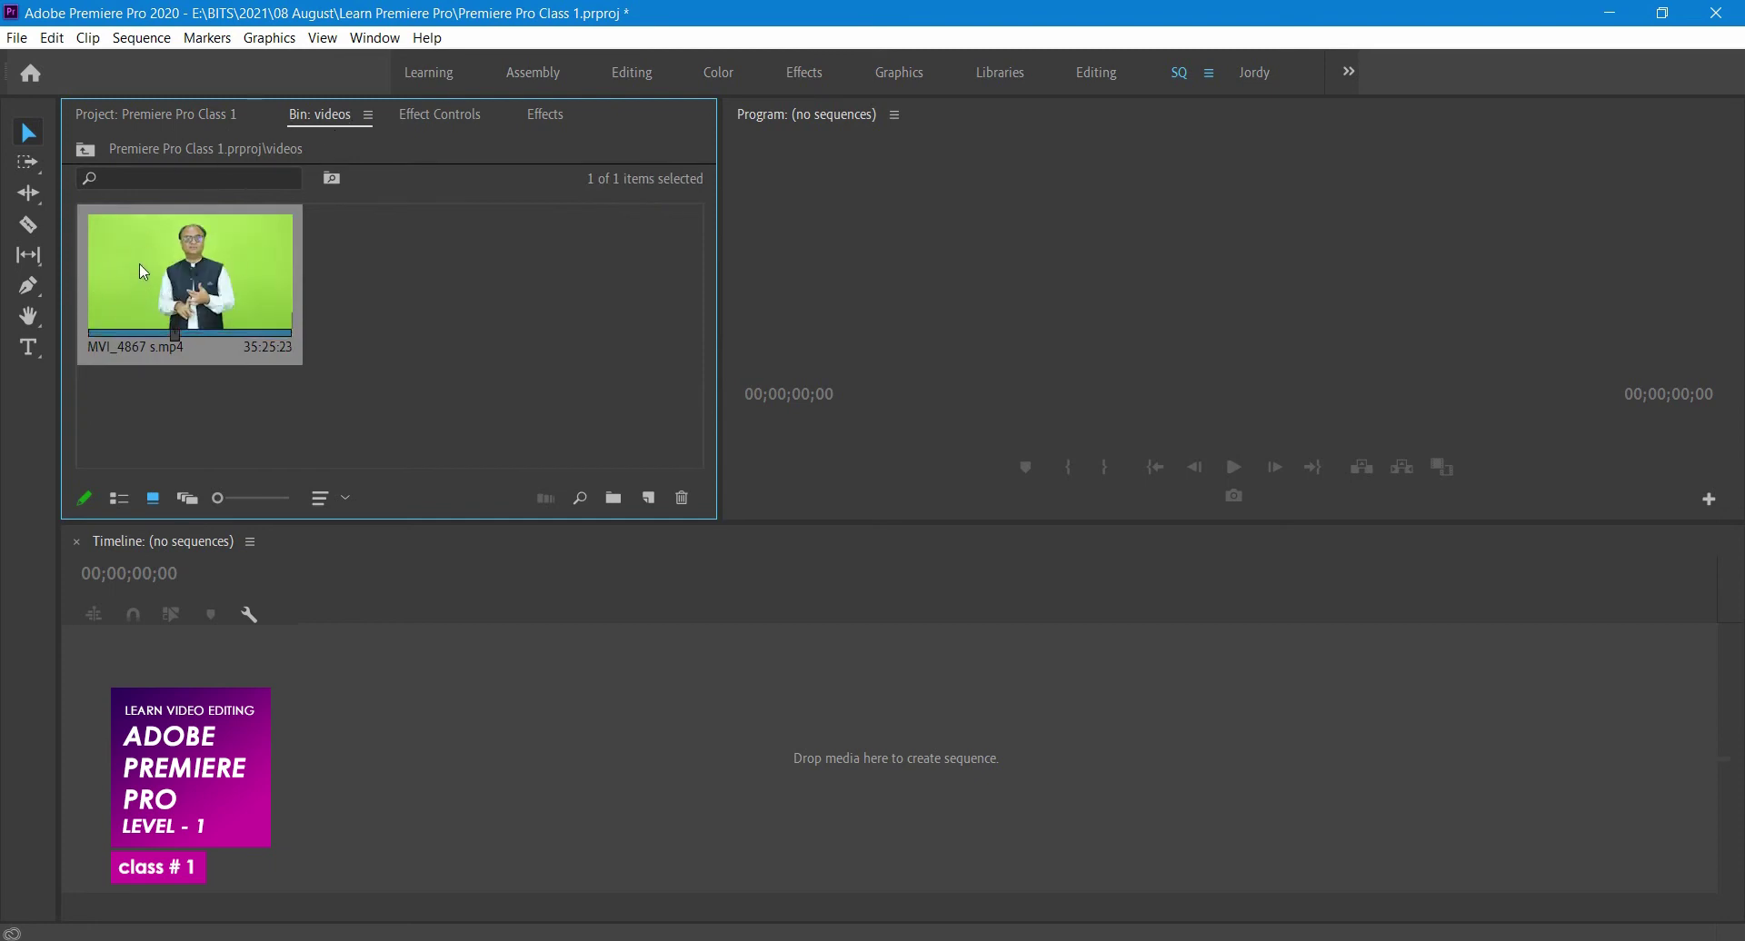
mouse_move(136, 309)
left_mouse_down()
mouse_move(324, 758)
mouse_move(302, 556)
left_mouse_up()
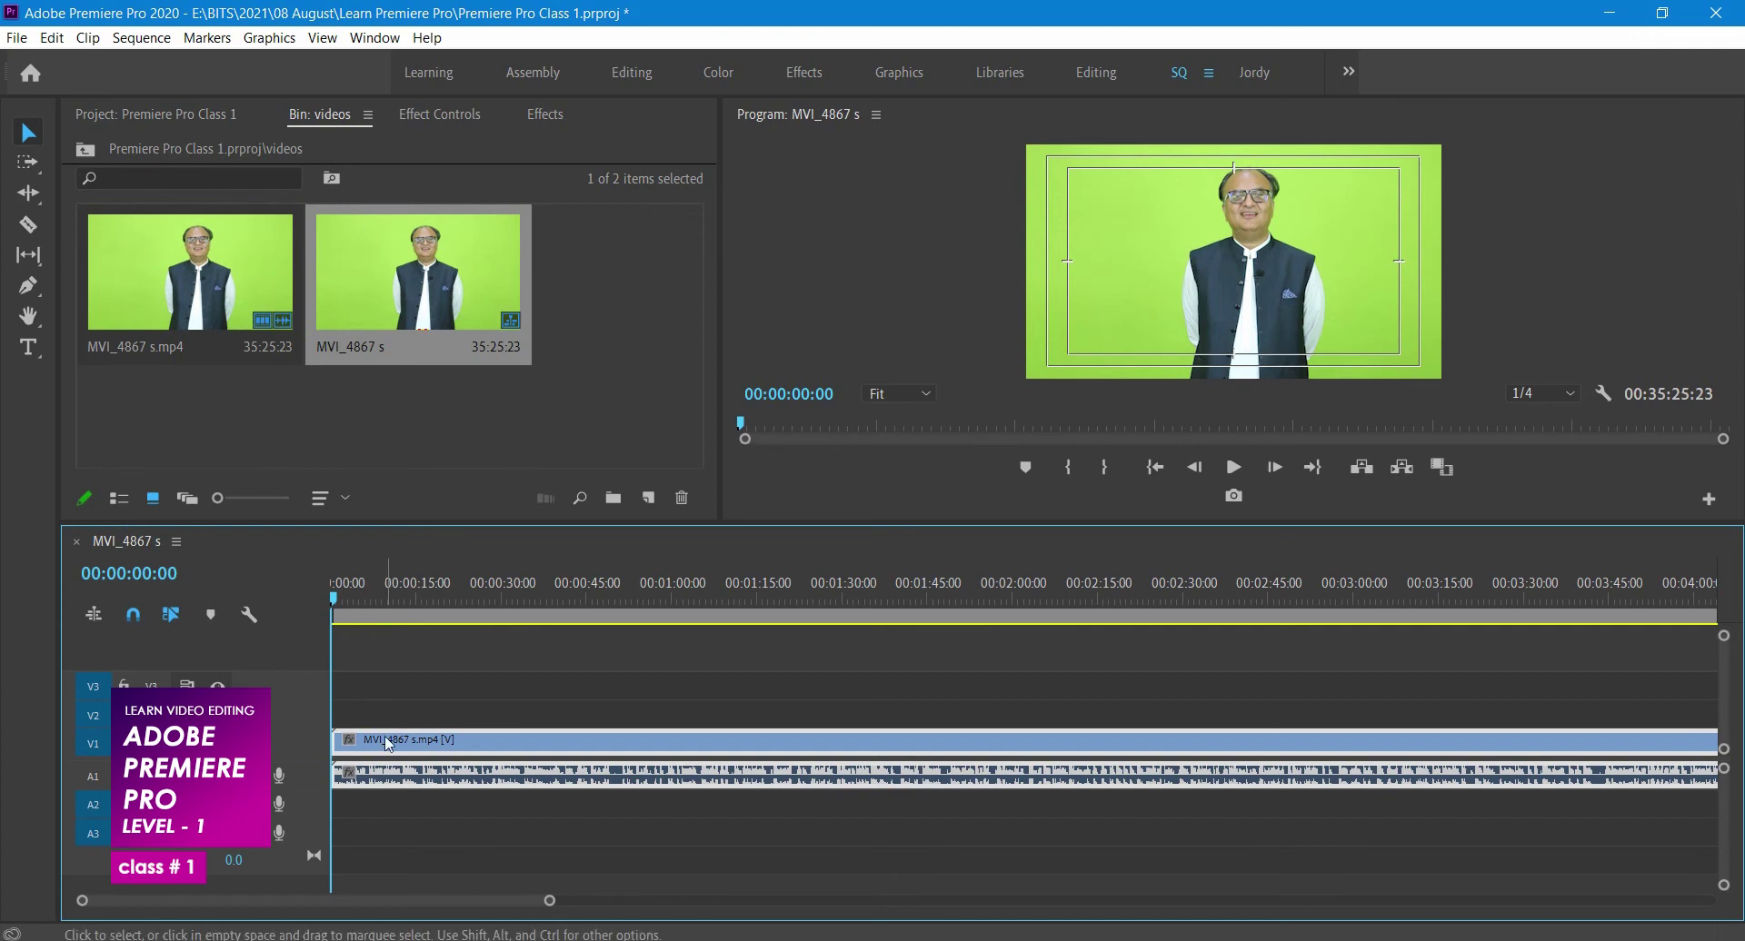
left_click_drag(549, 903, 1544, 901)
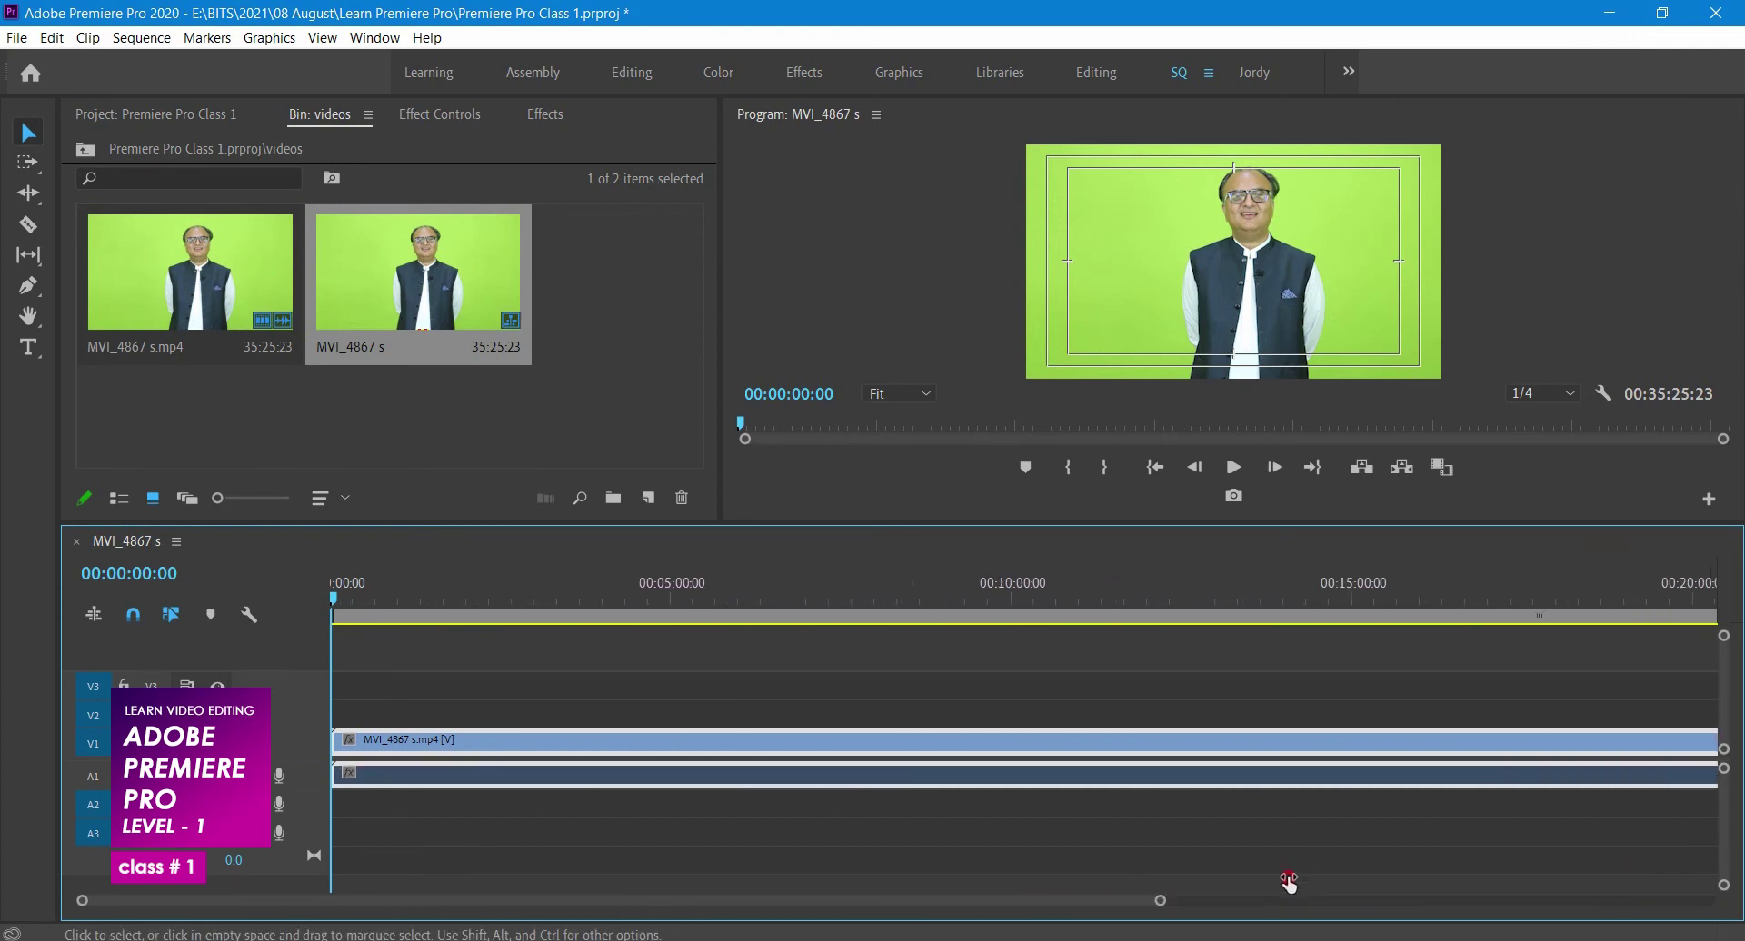
key("ctrl+z")
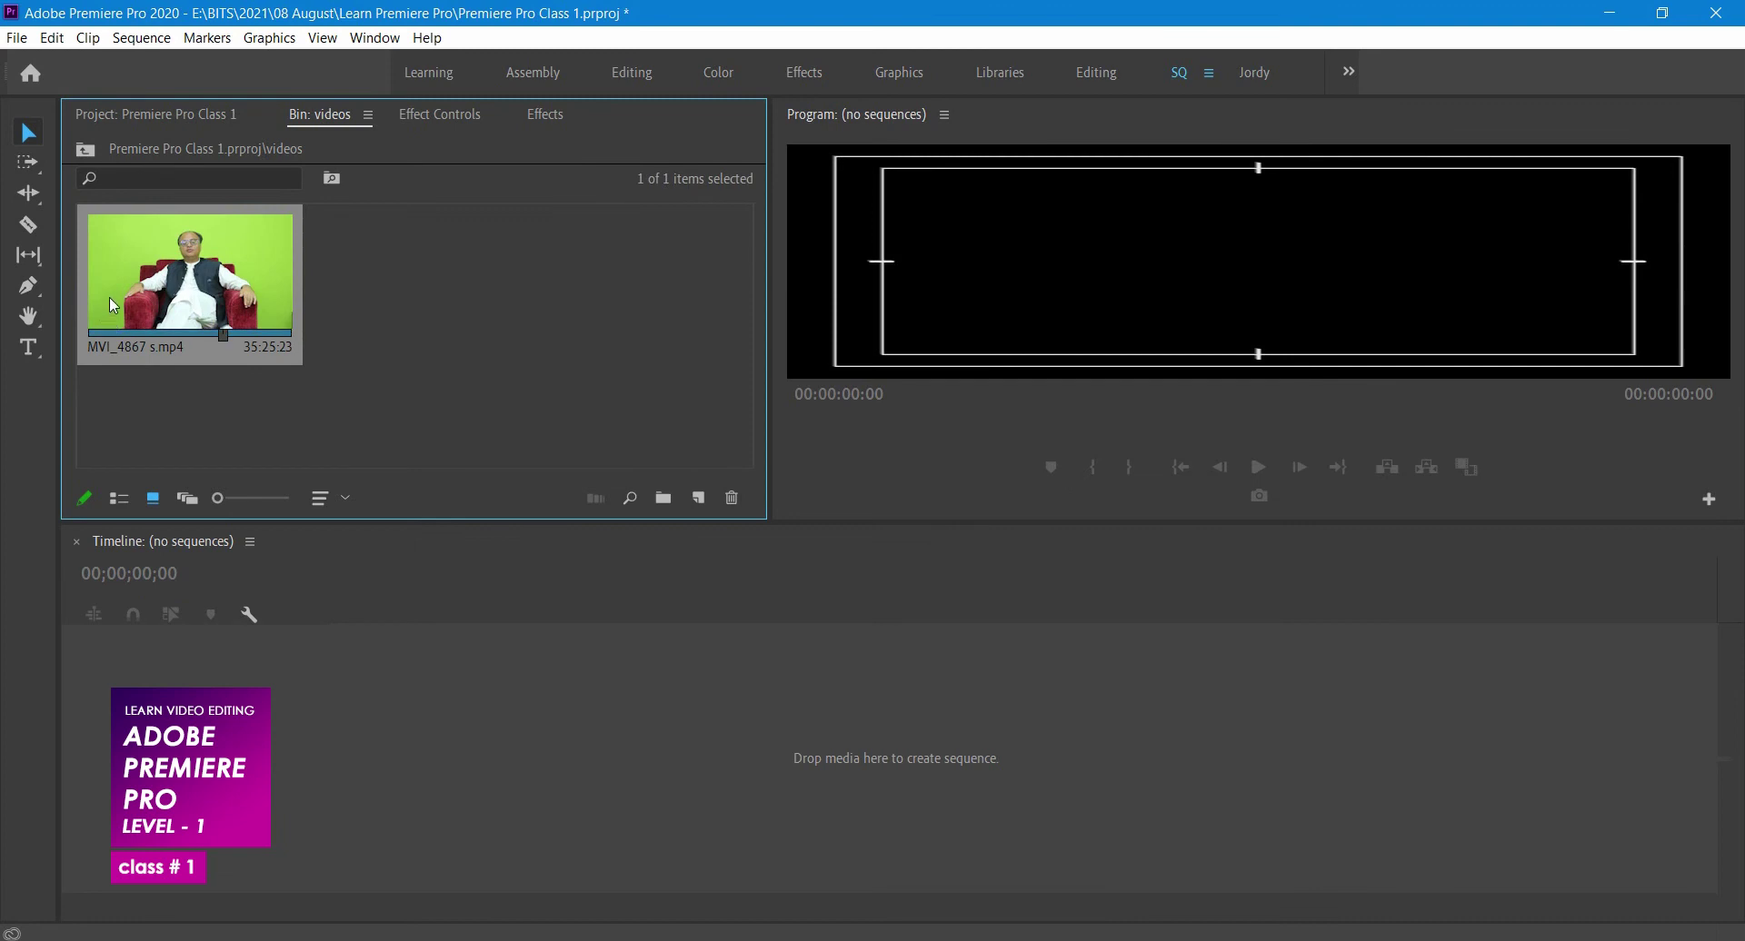
- Preview the clip in the Source Monitor, then drag it to the timeline to create sequence MVI_4867 s
double_click(116, 304)
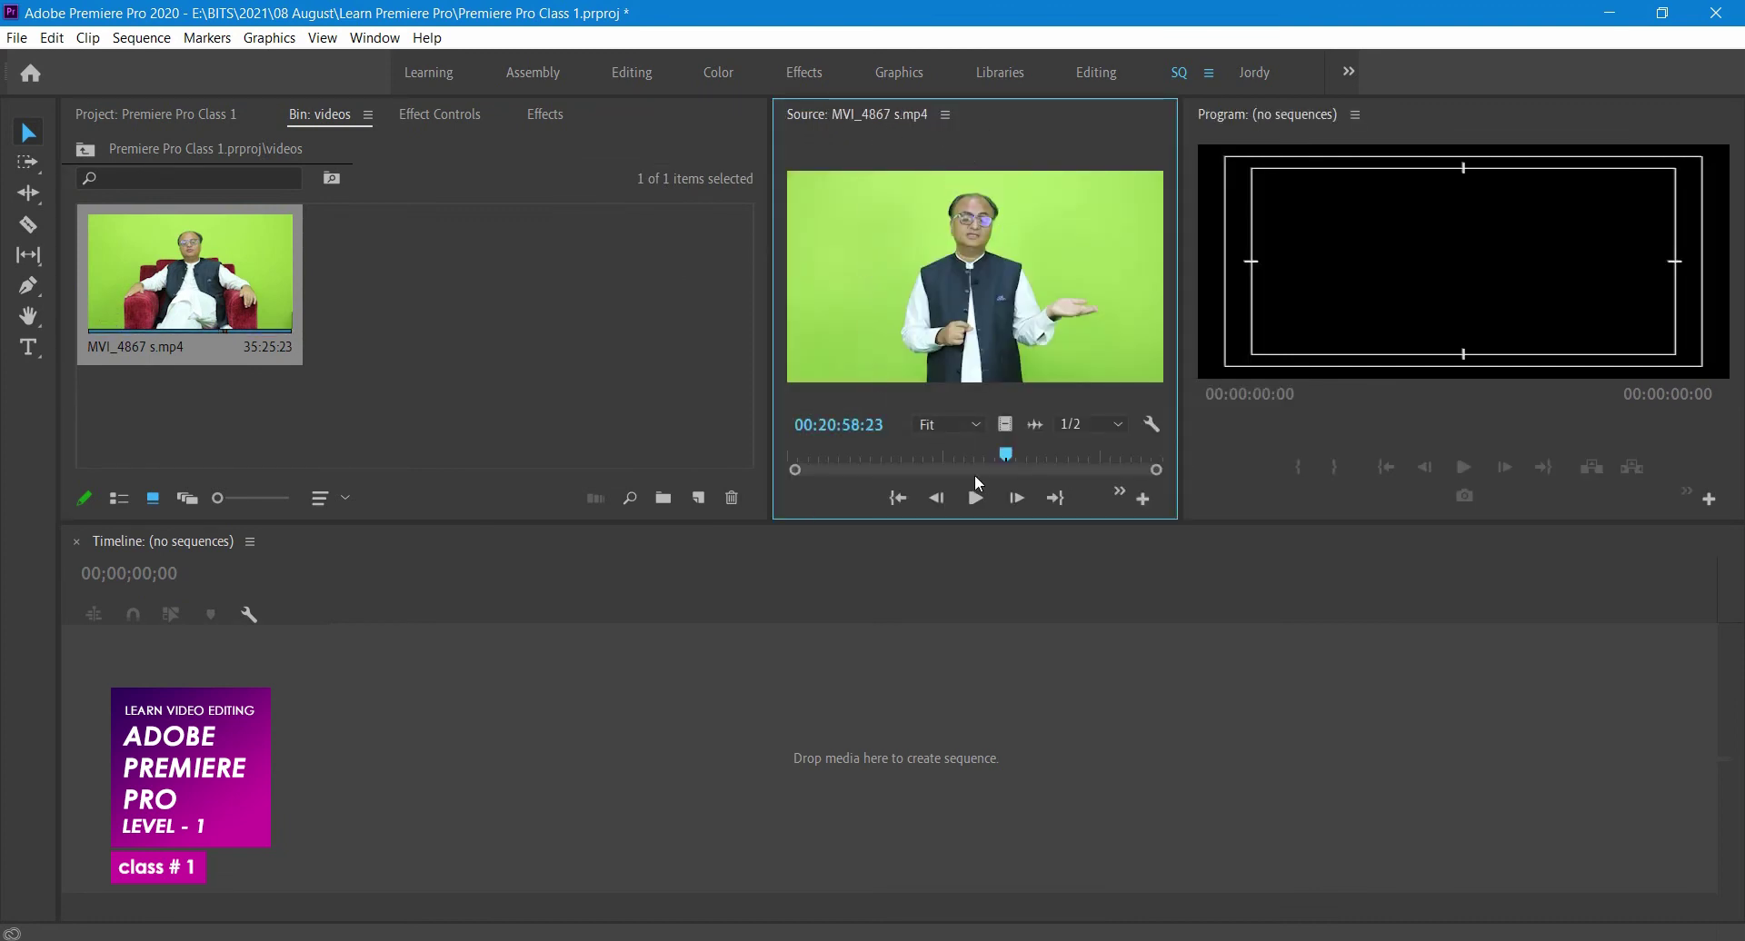
left_click(804, 453)
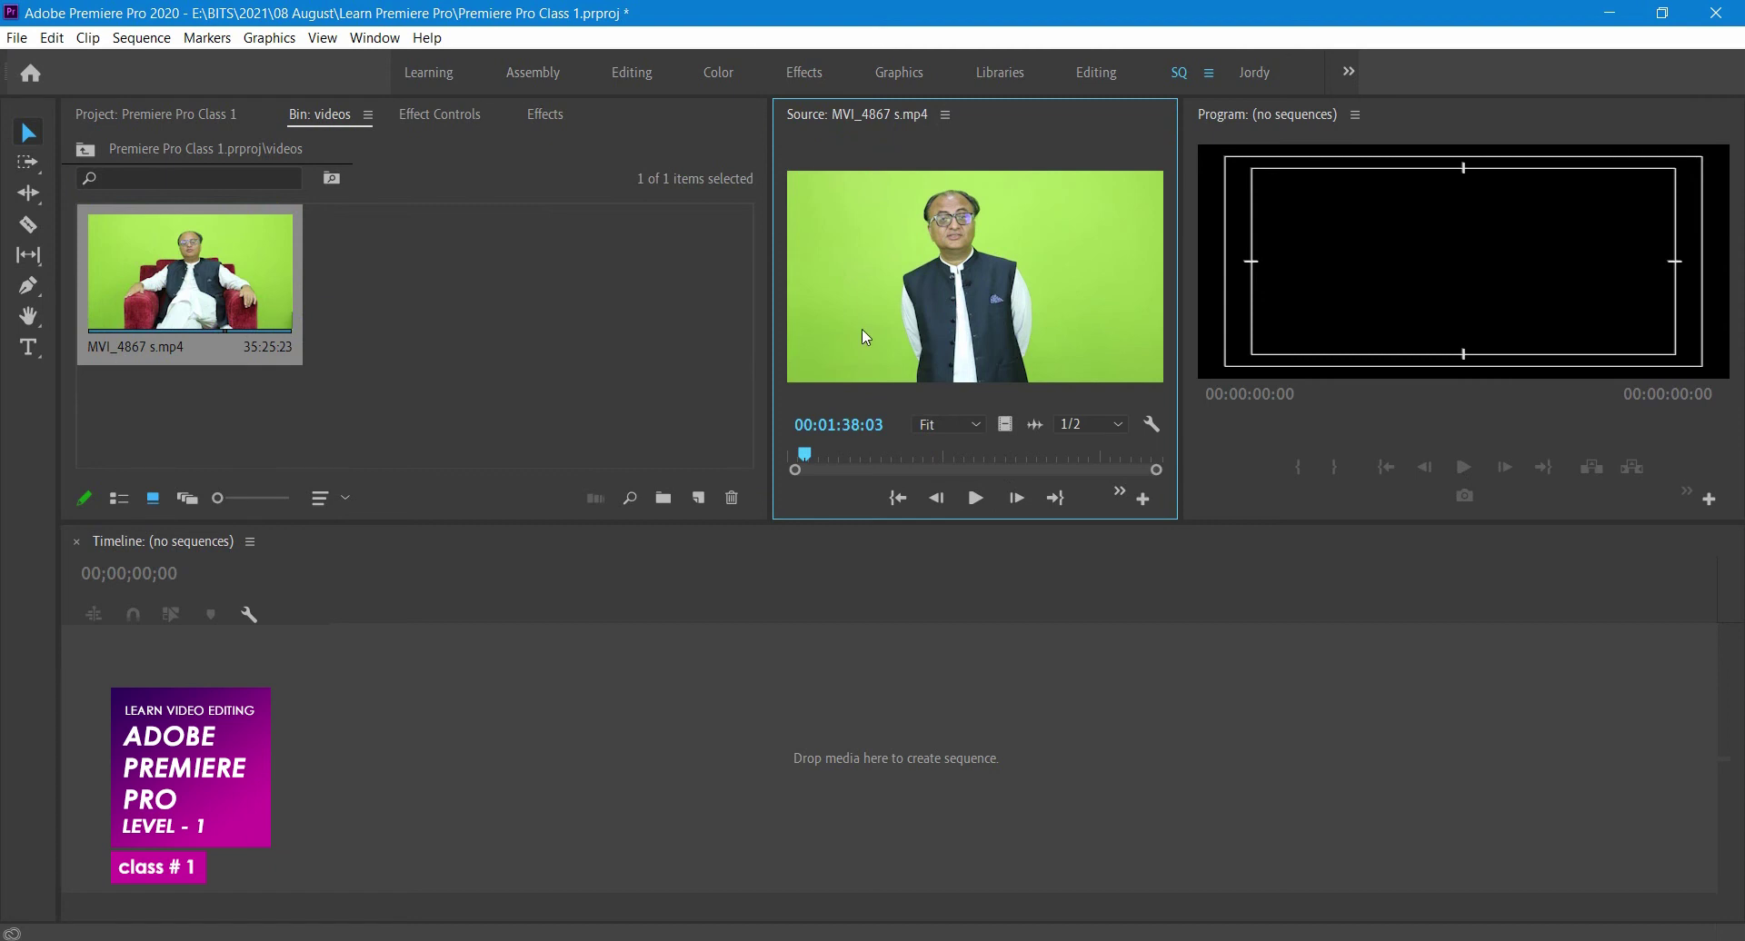
left_click_drag(826, 457, 844, 466)
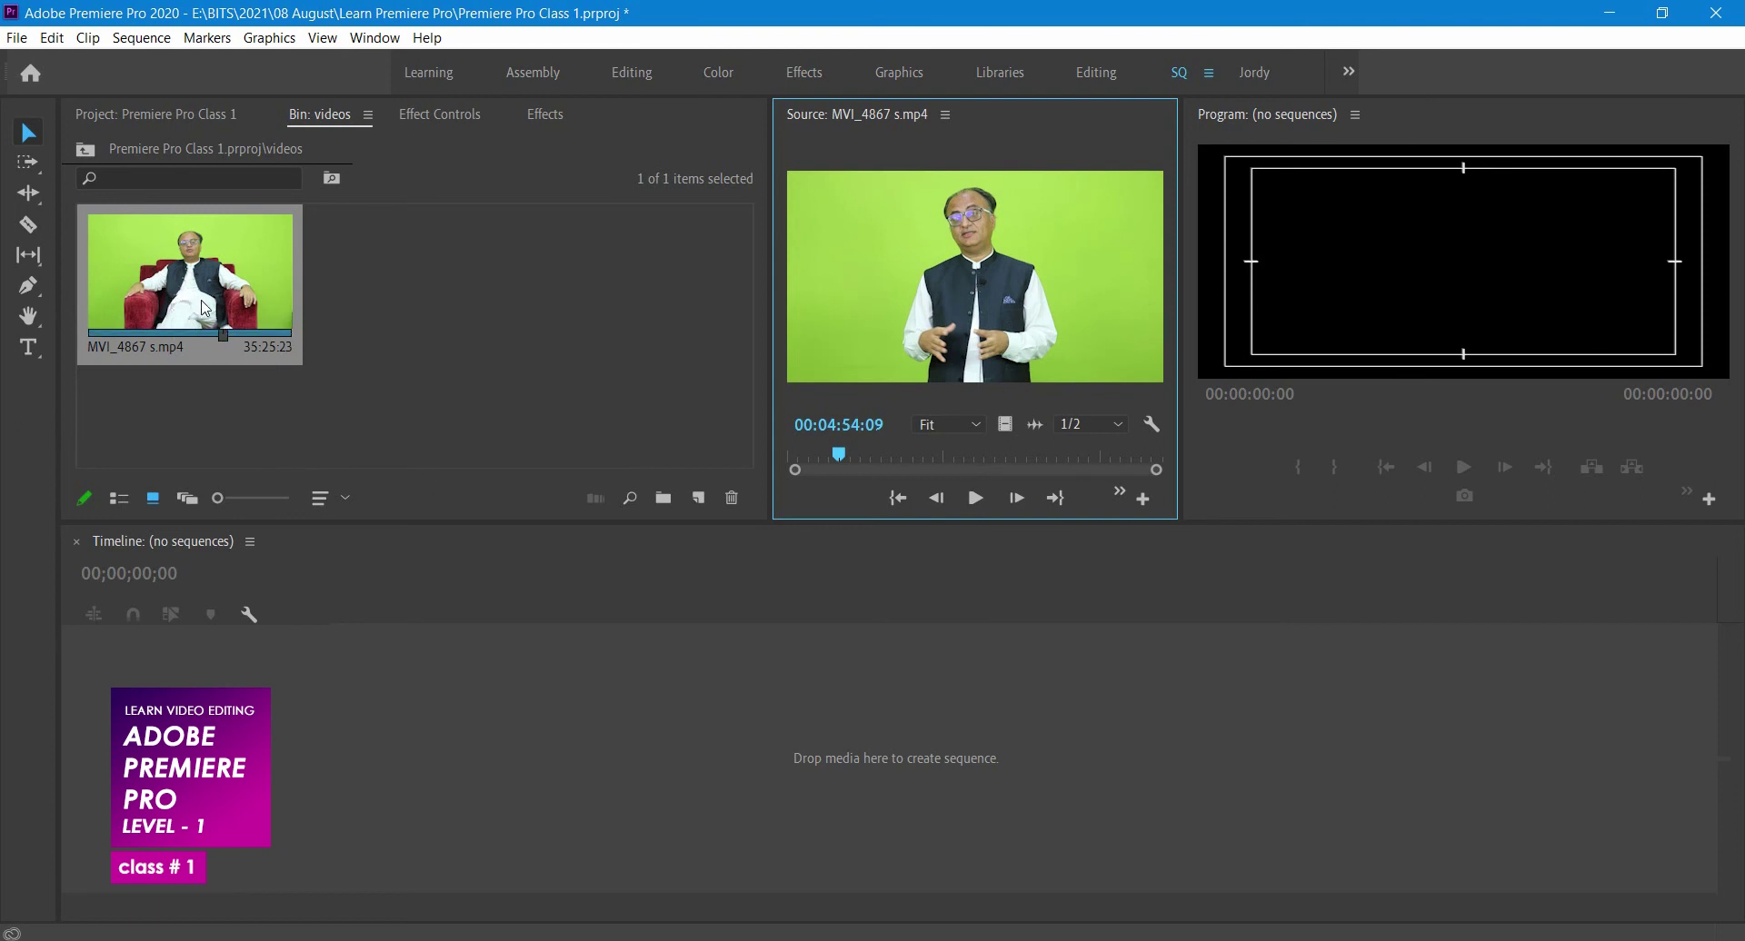
left_click_drag(201, 303, 391, 764)
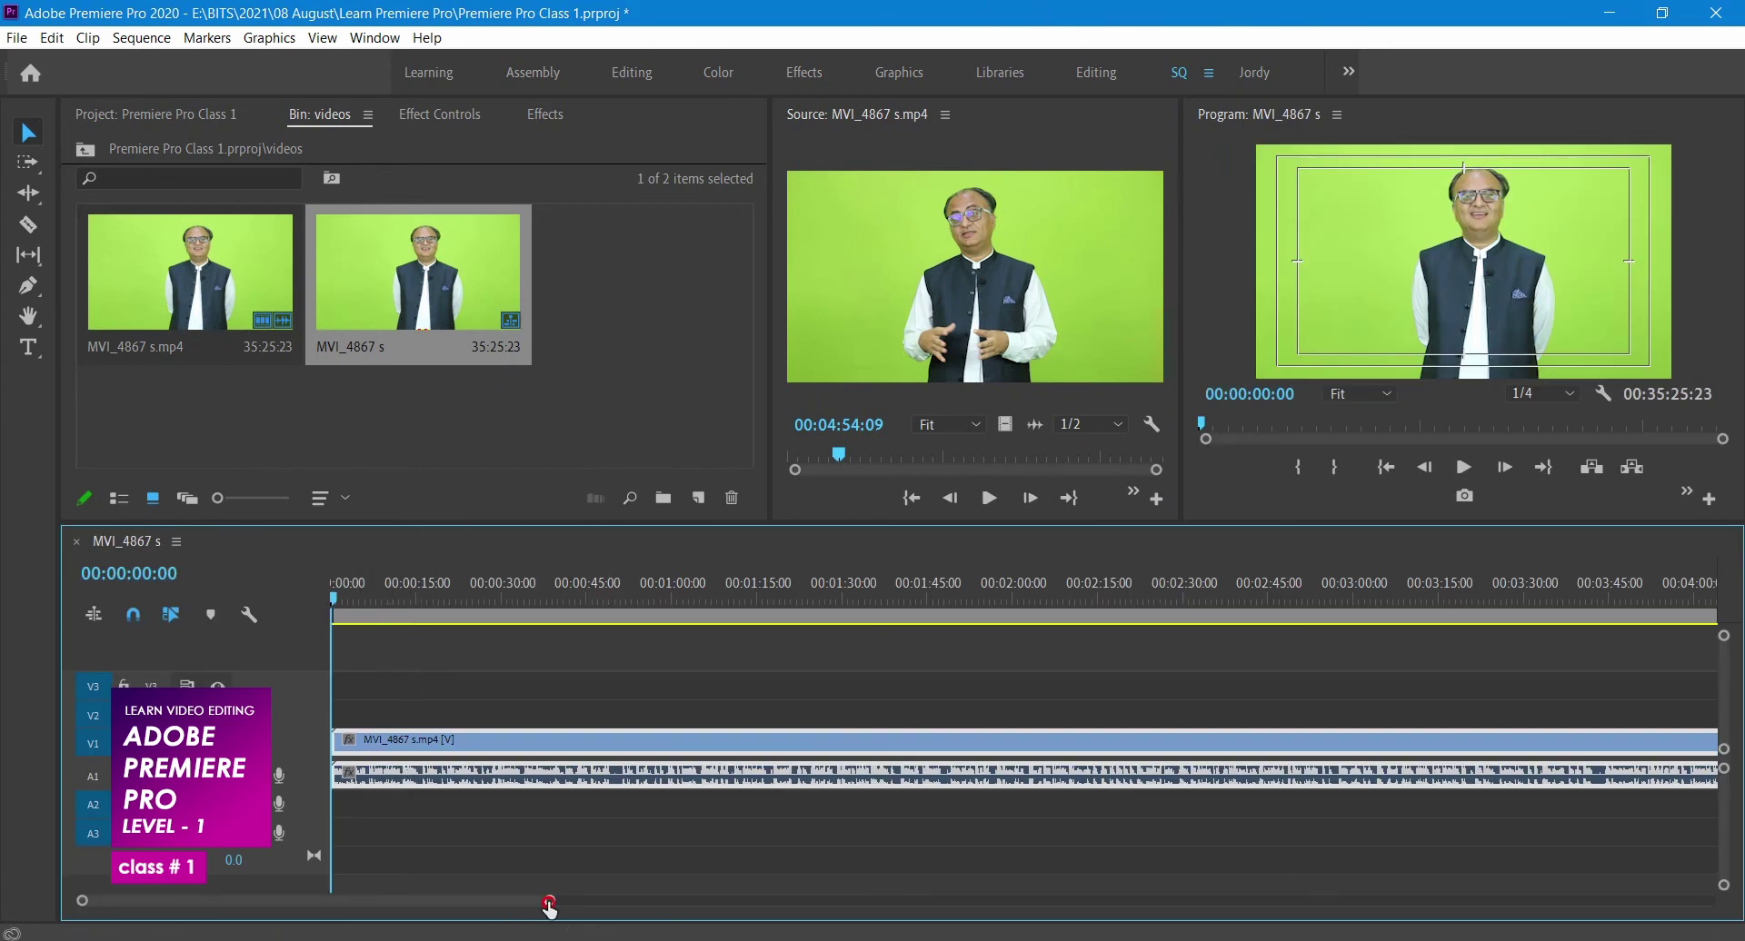
- Zoom the timeline out, scrub through the green-screen clip, and make the monitors taller above the timeline
left_click_drag(549, 904, 1661, 874)
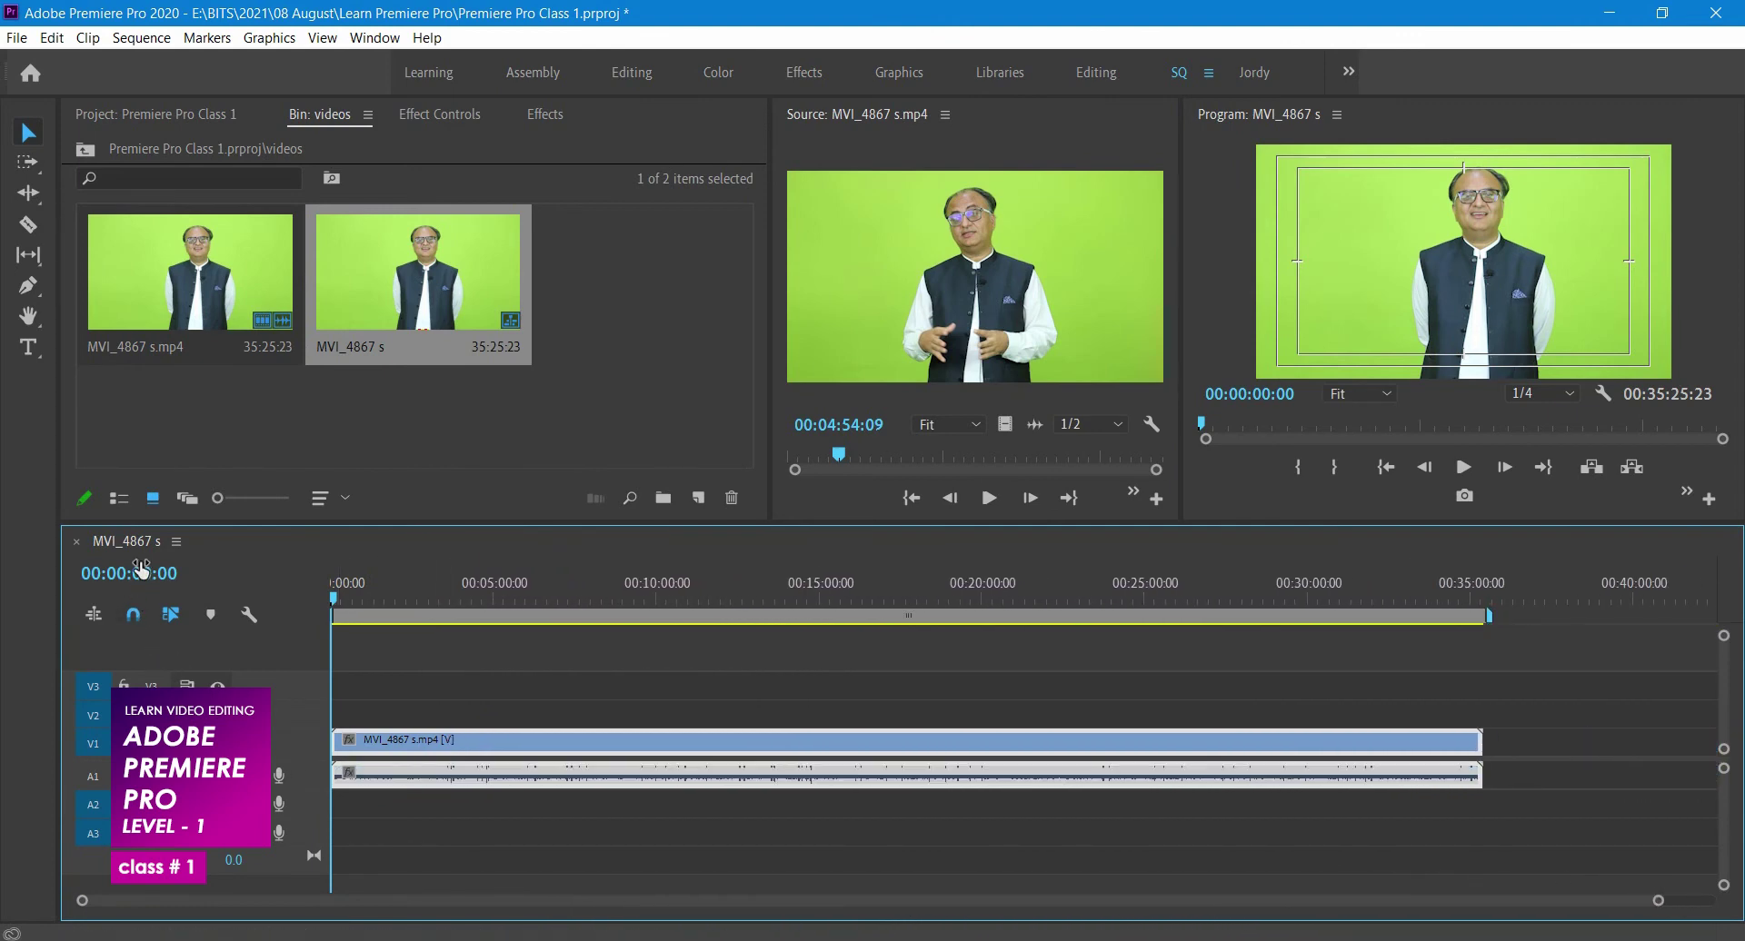
left_click_drag(358, 598, 331, 606)
mouse_move(1249, 527)
left_mouse_down()
mouse_move(1250, 736)
mouse_move(1247, 565)
left_mouse_up()
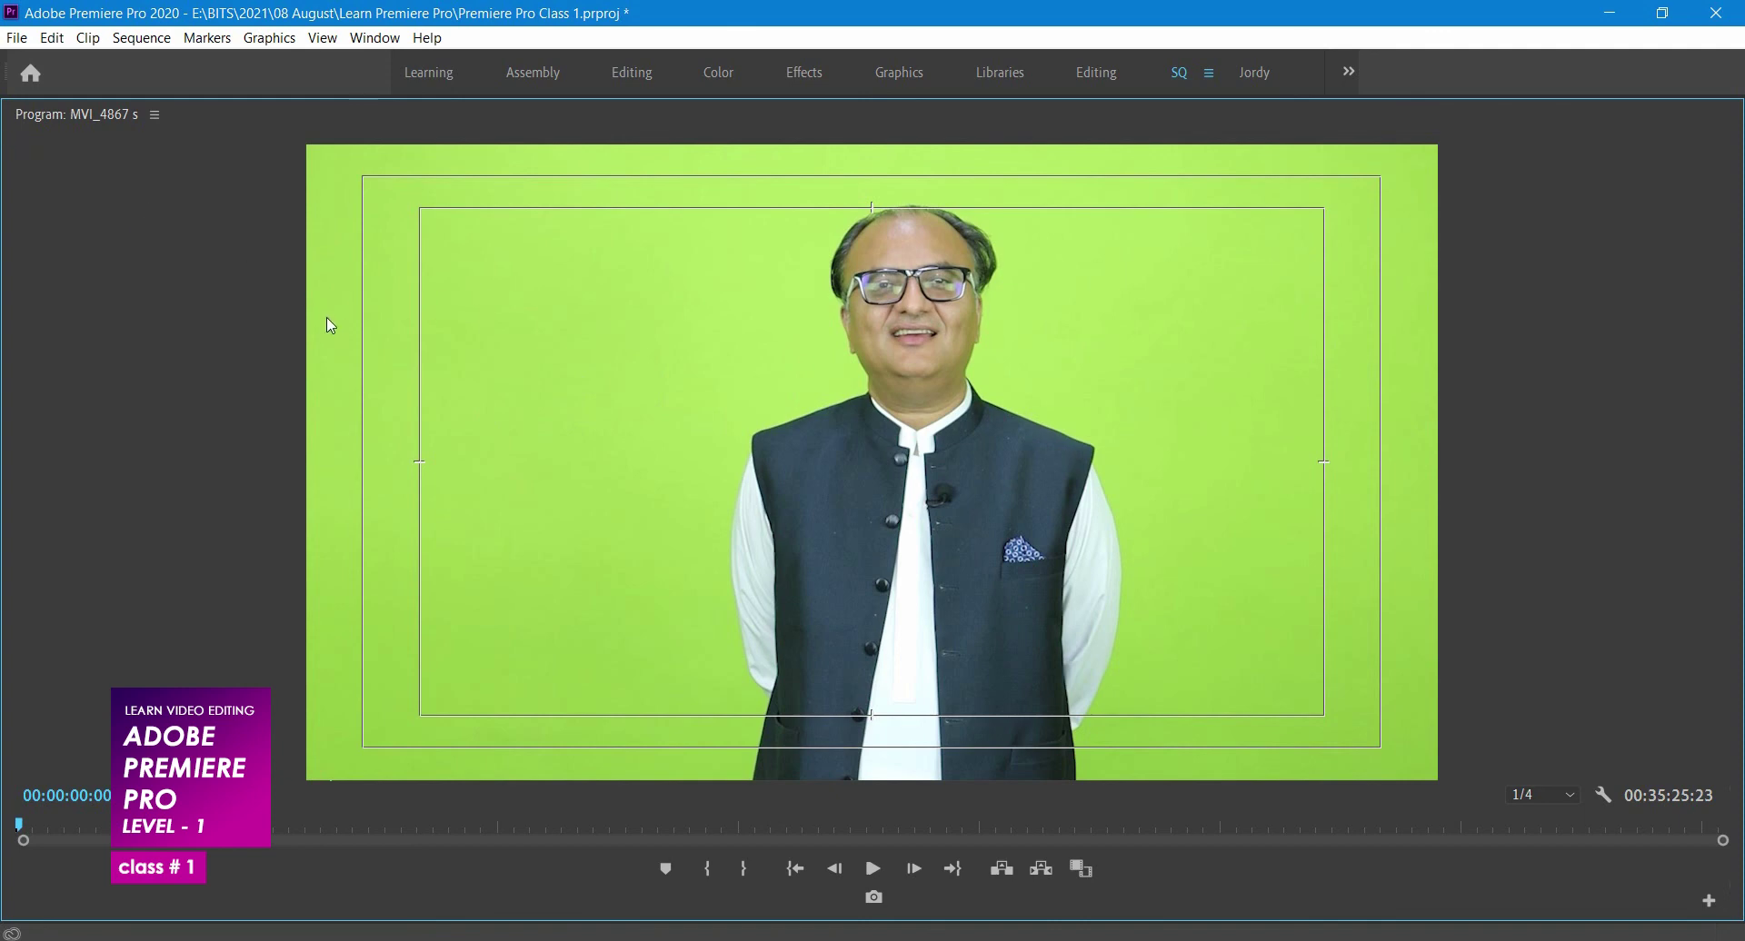
- Return to the normal layout and park the sequence playhead at 00:01:17:11 in a maximized timeline
key("grave")
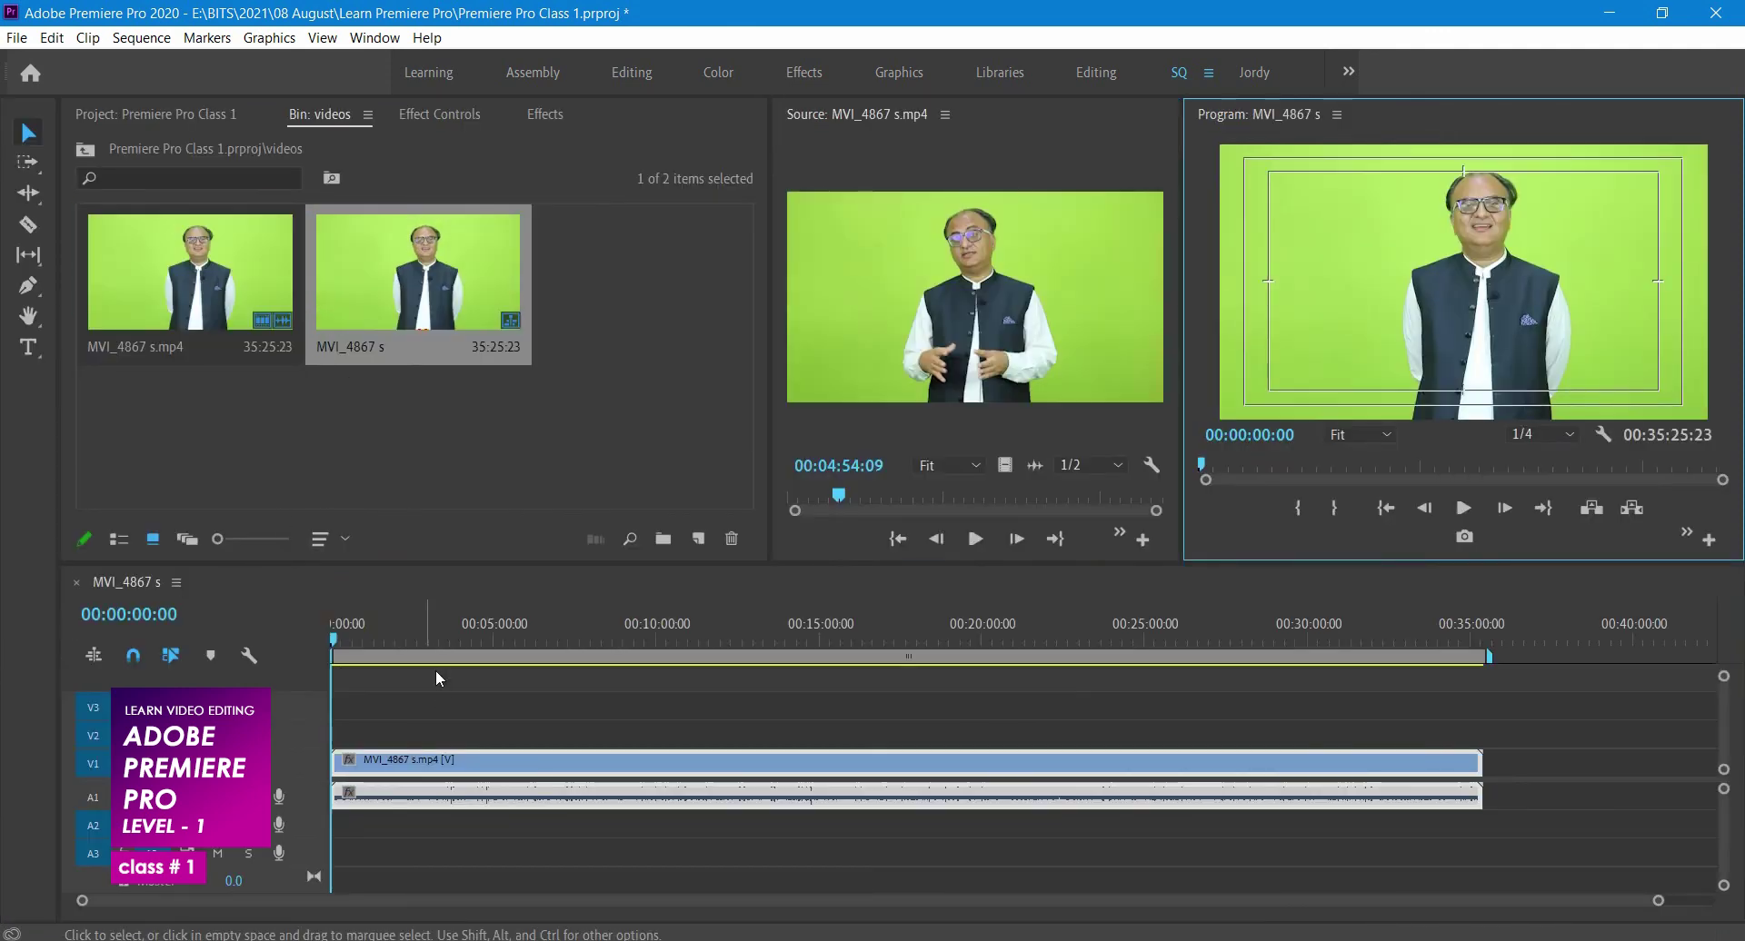
left_click(438, 601)
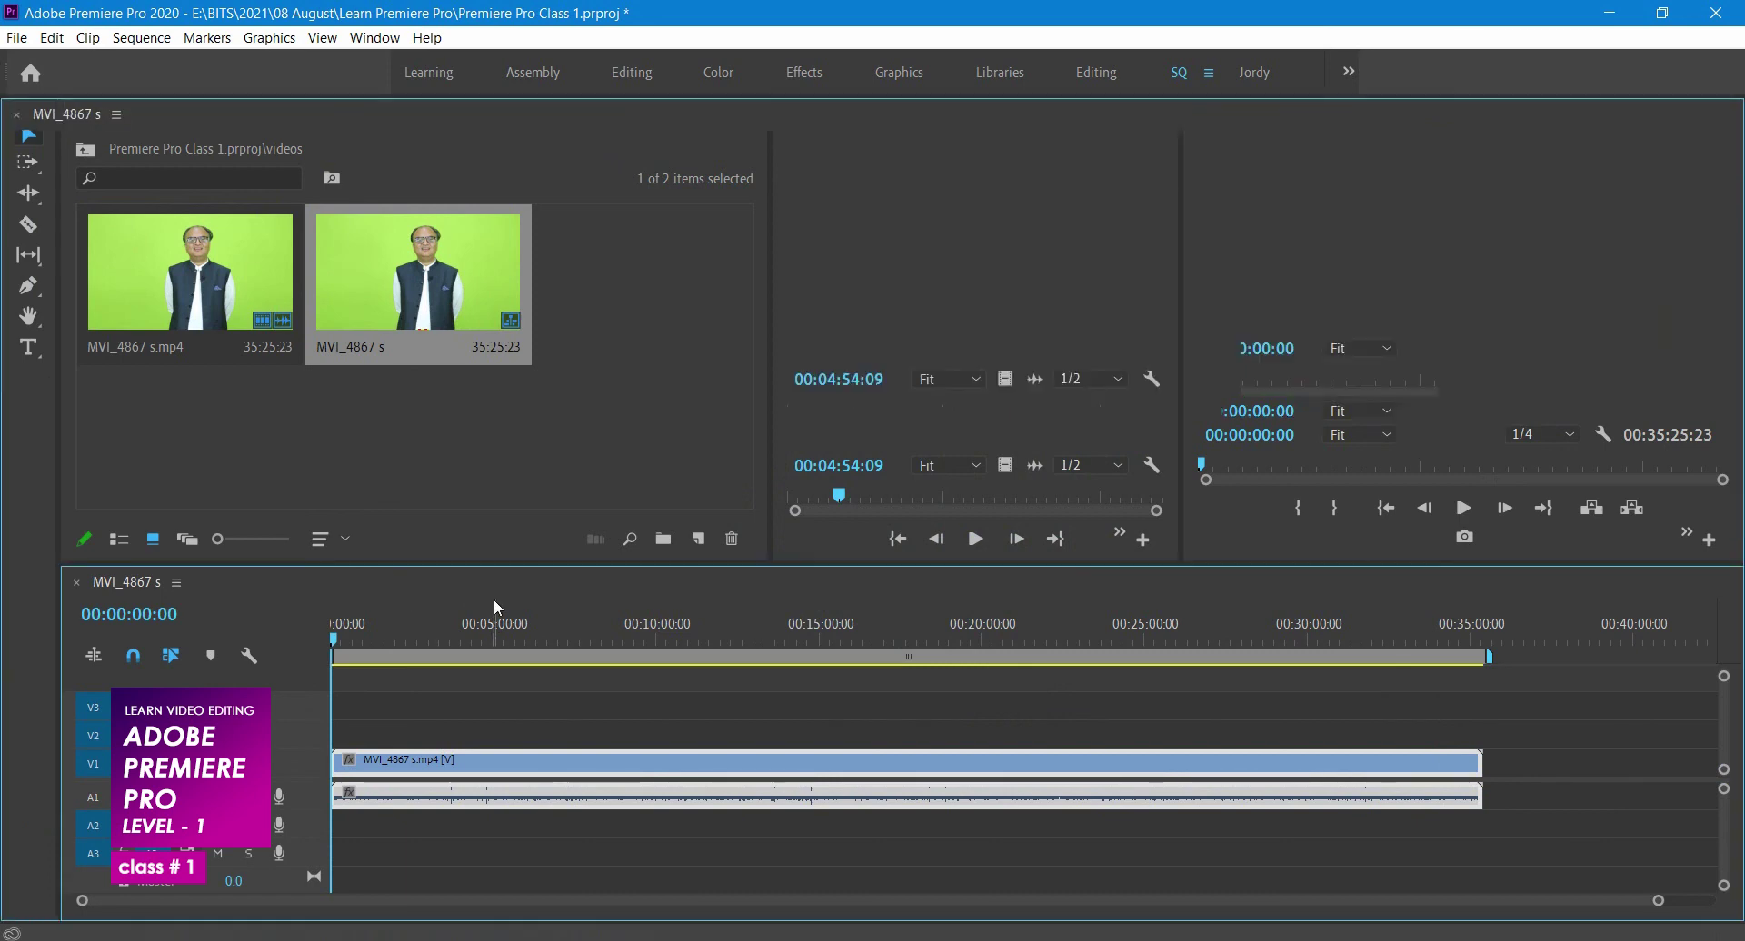
key("grave")
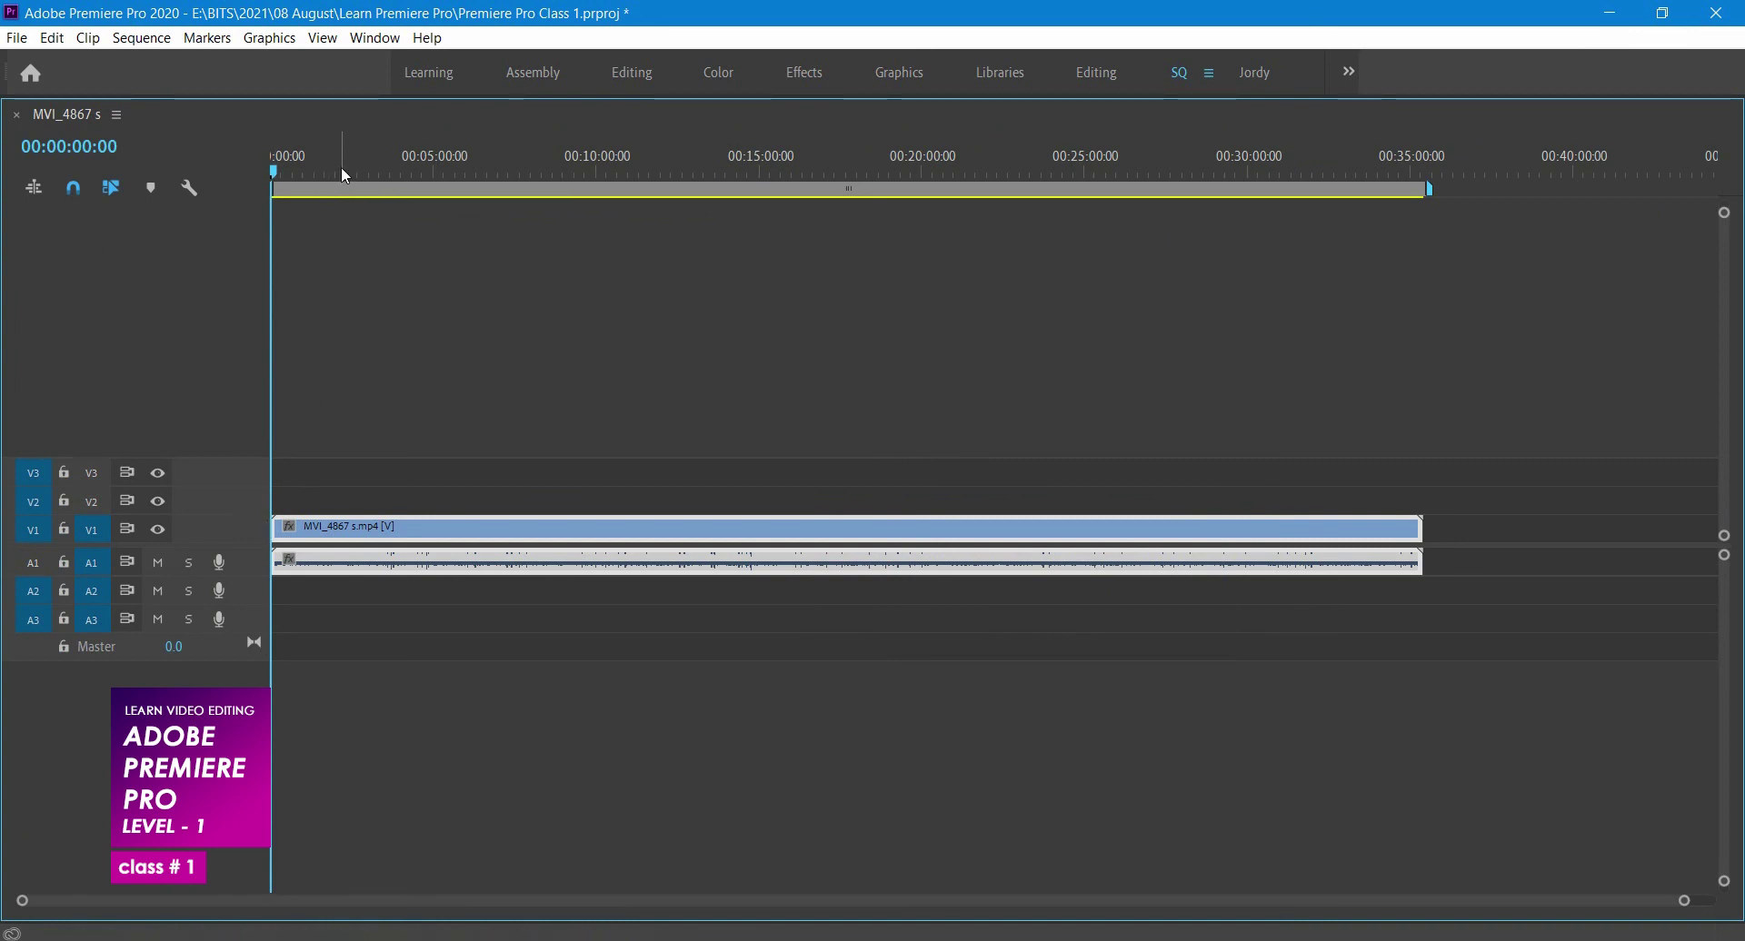
mouse_move(333, 171)
left_mouse_down()
mouse_move(355, 180)
mouse_move(318, 186)
left_mouse_up()
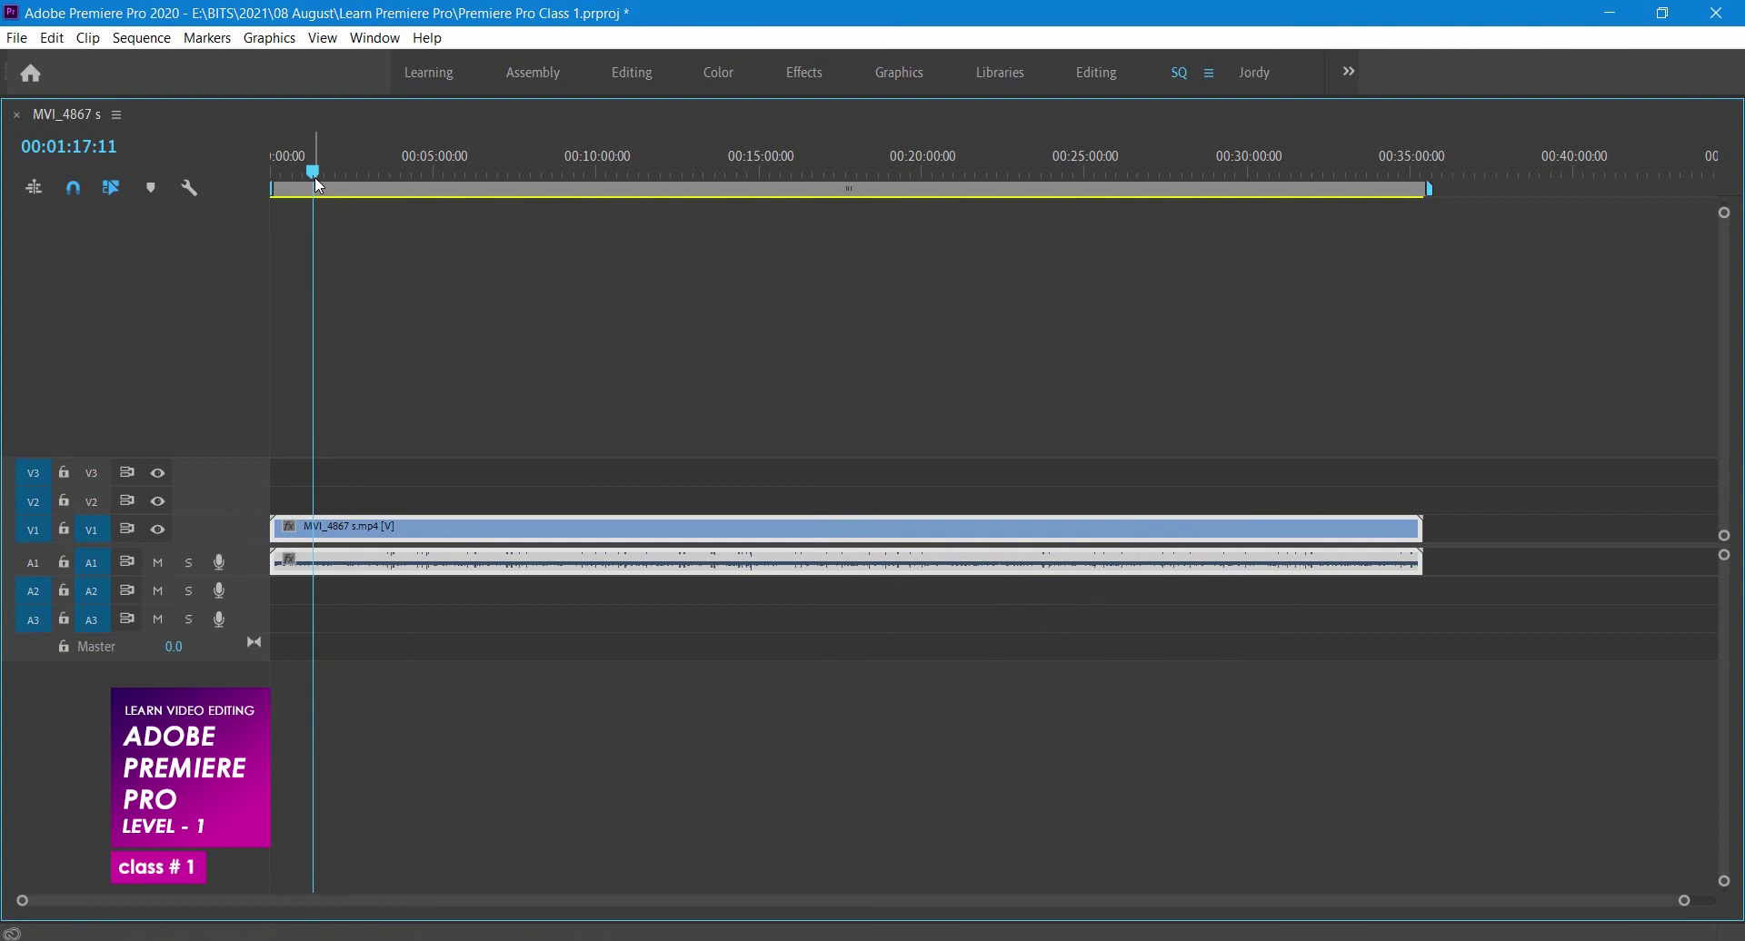
key("grave")
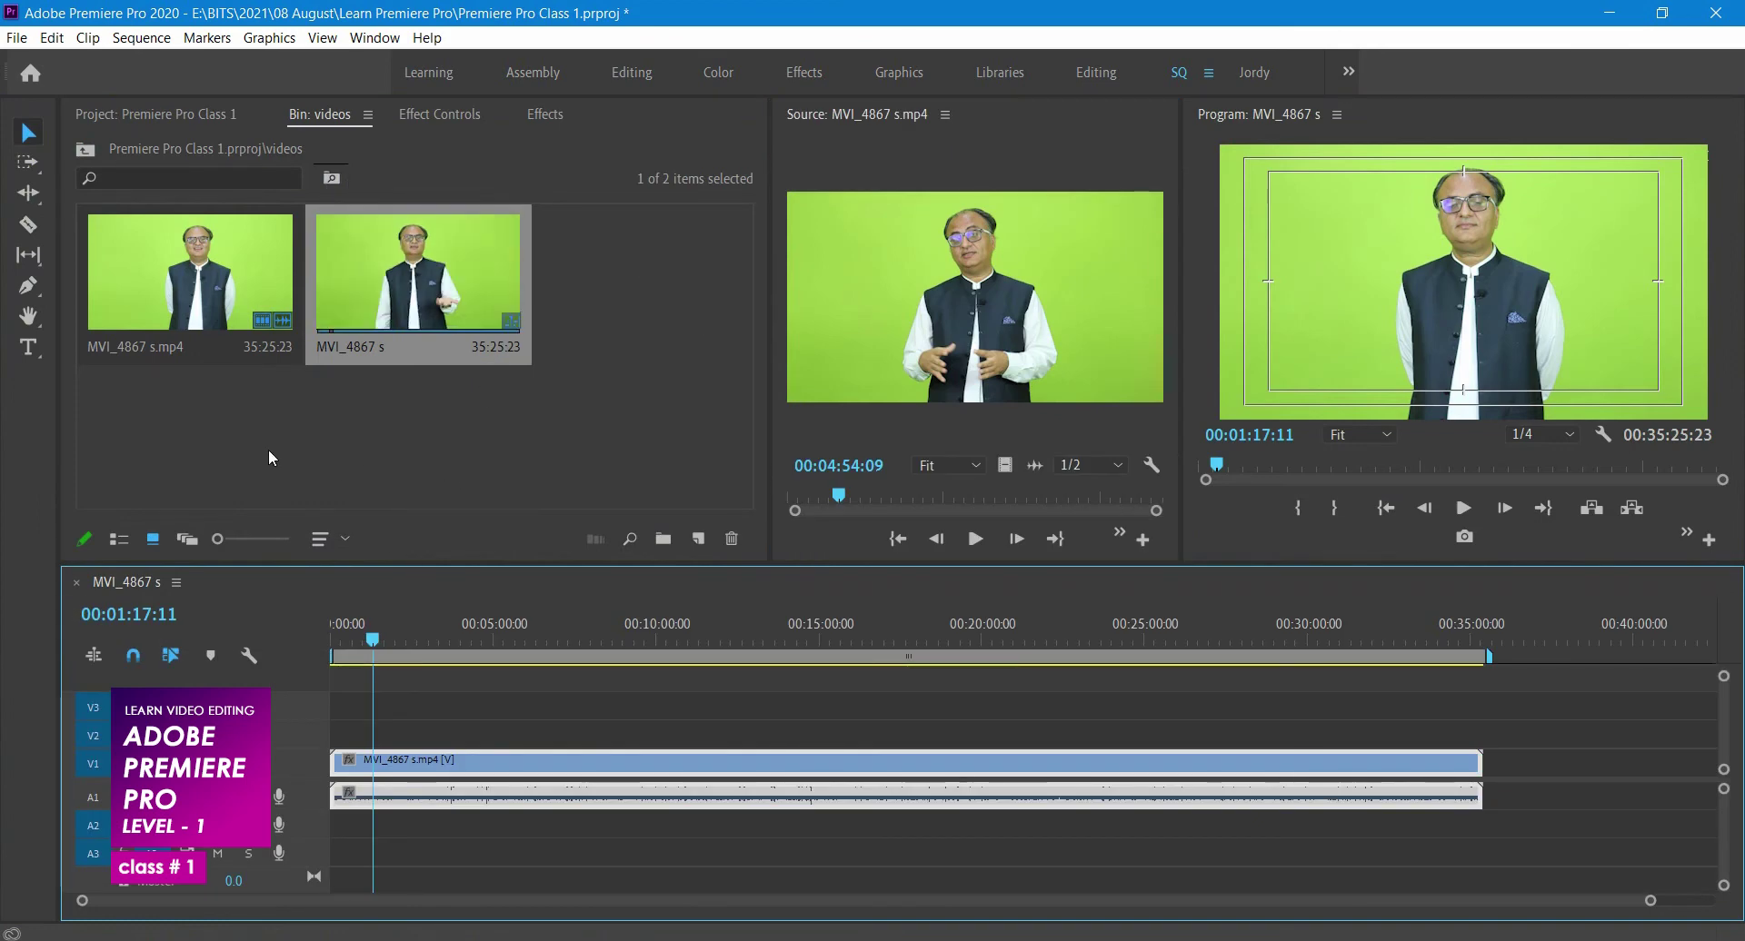
- Show the project's top-level videos, Images and Audio bins in the Project panel
left_click(169, 116)
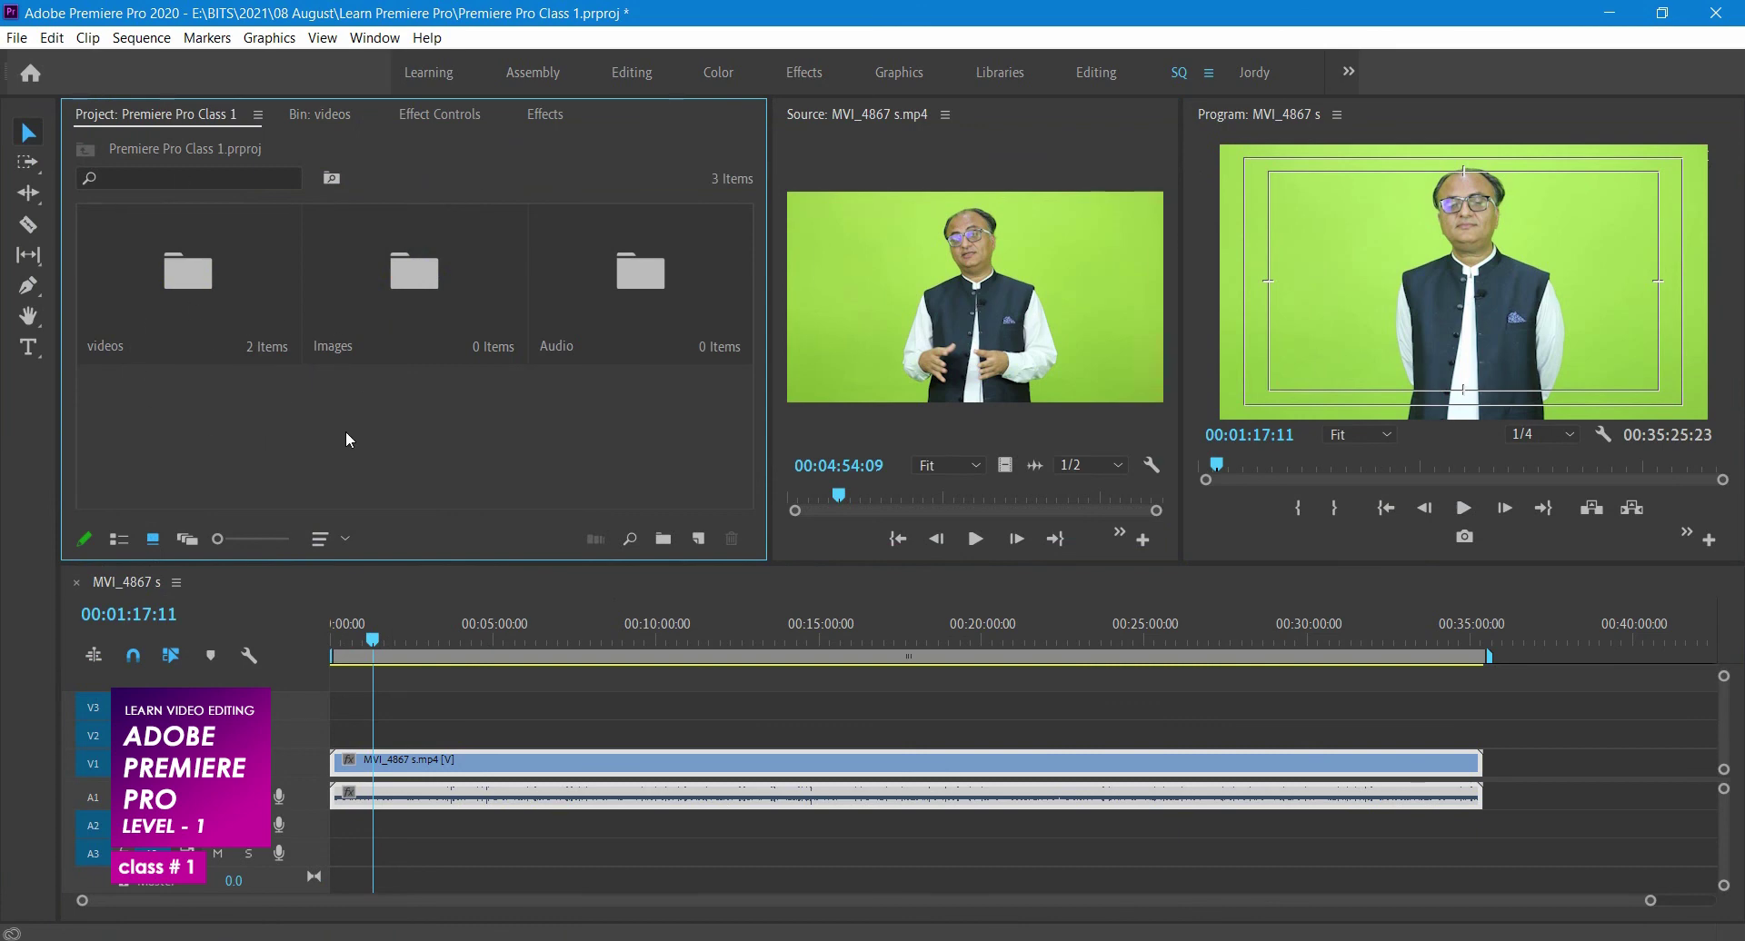
key("grave")
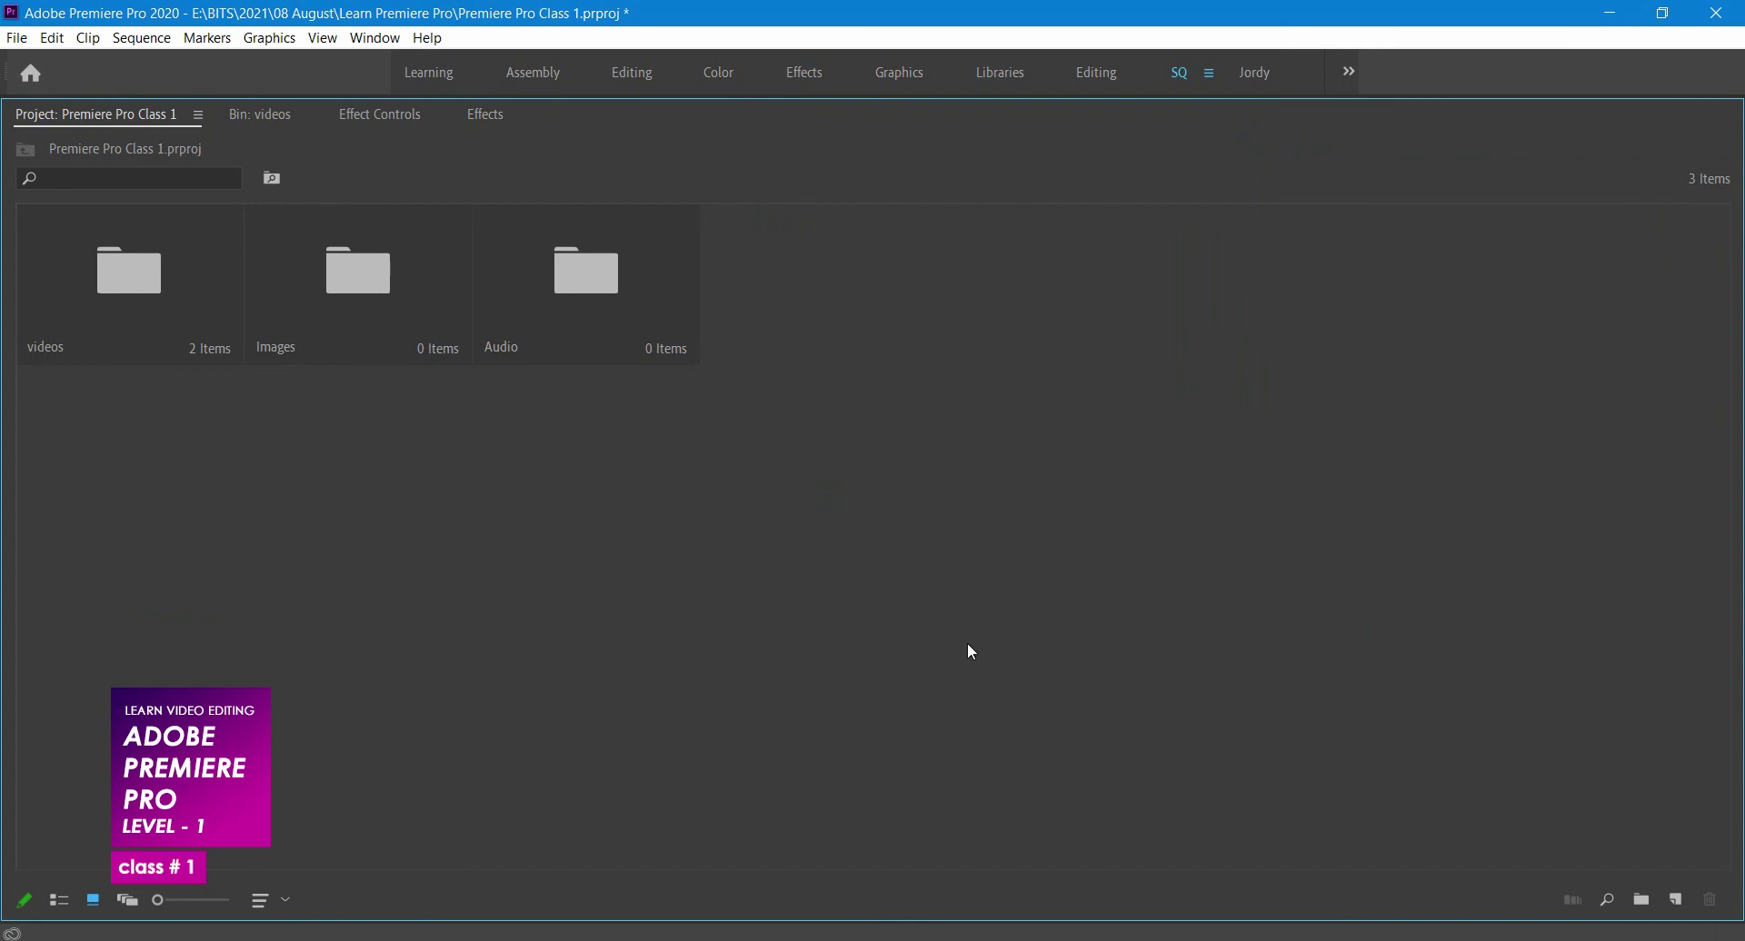
key("grave")
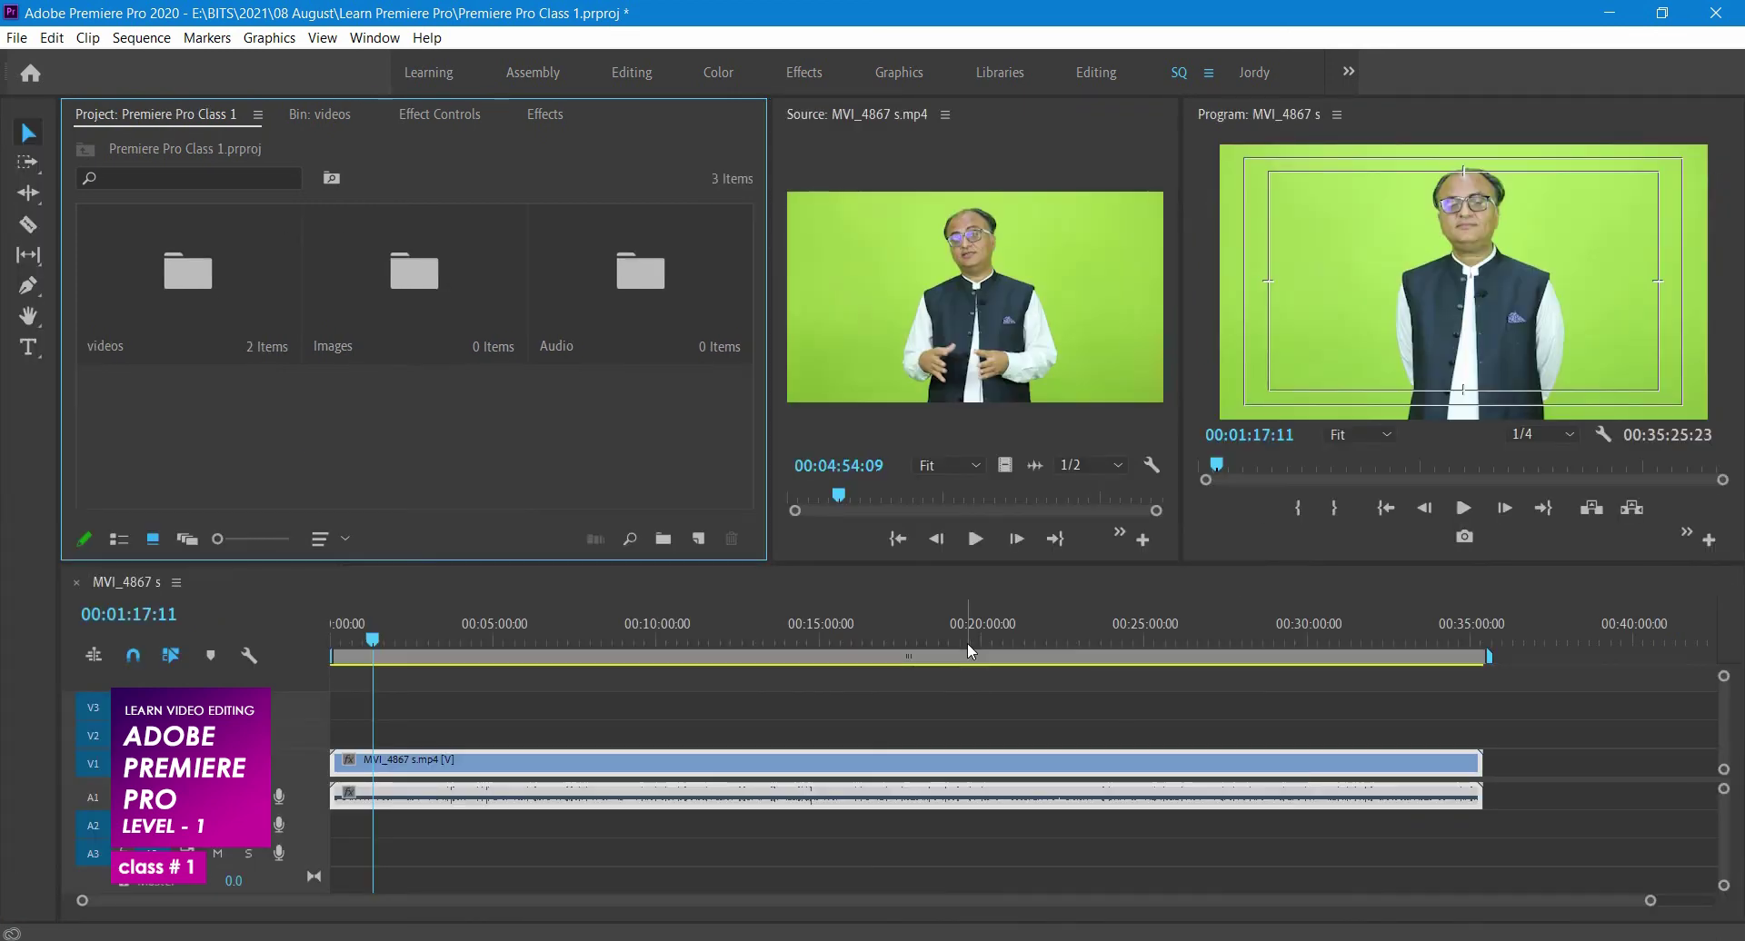
- Play the sequence from around 00:00:31, stop it, and park the playhead at 00:00:35:14
left_click_drag(412, 640, 348, 641)
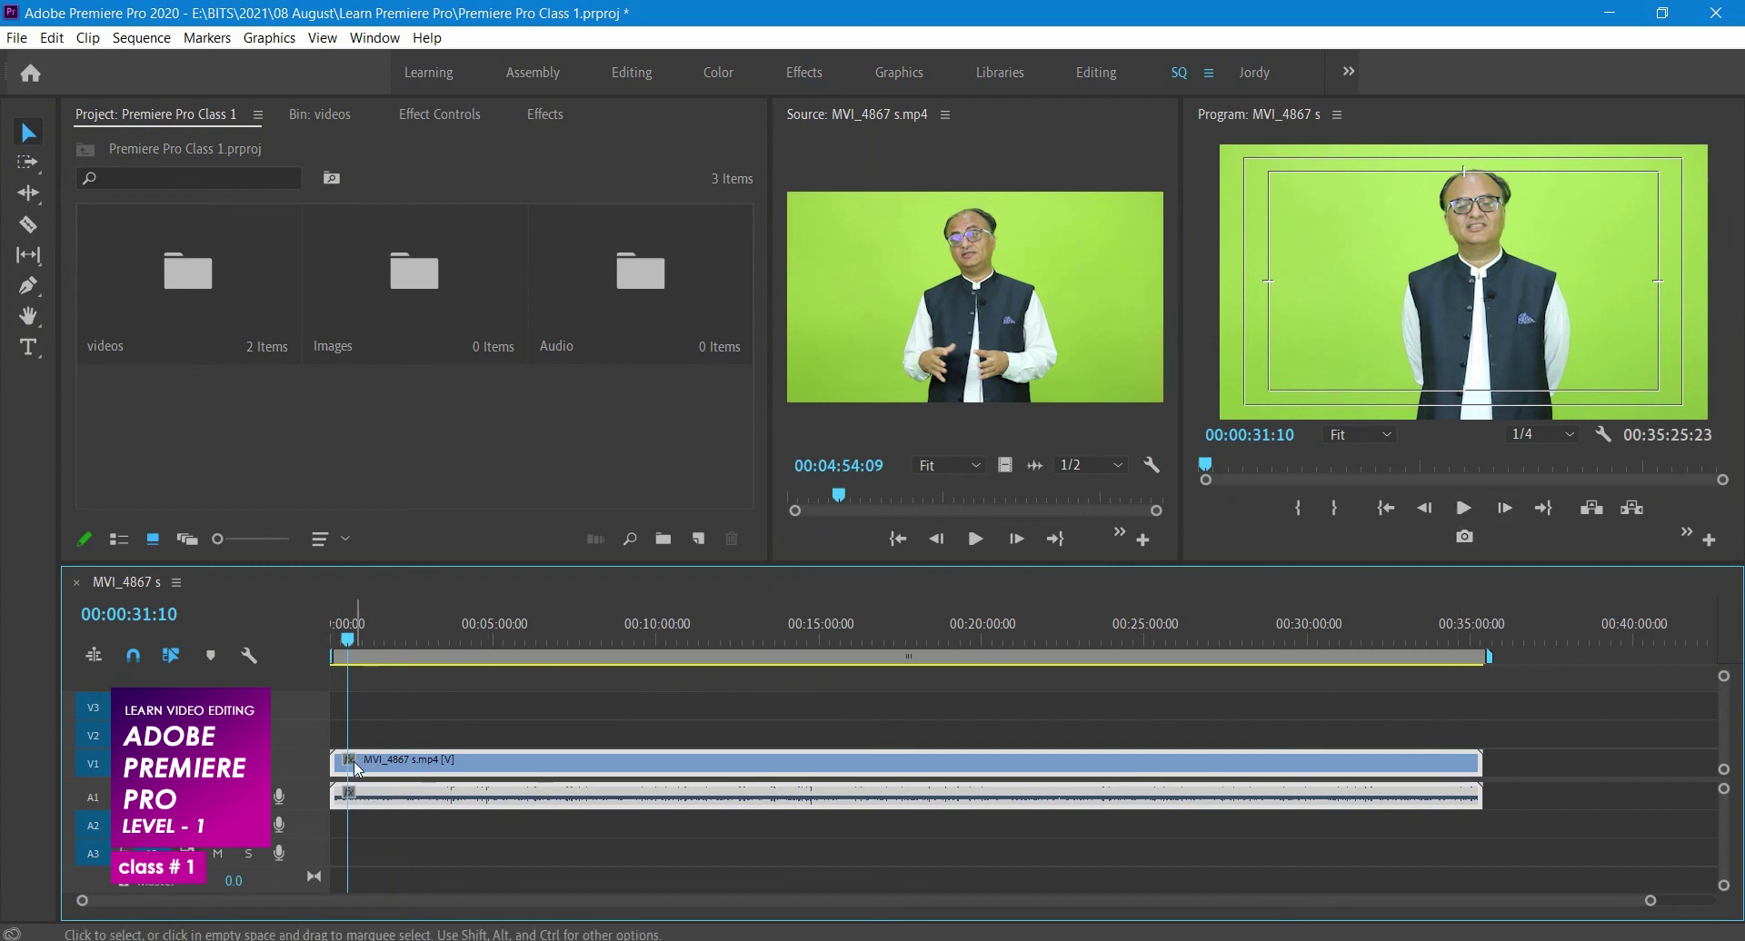
left_click(1464, 511)
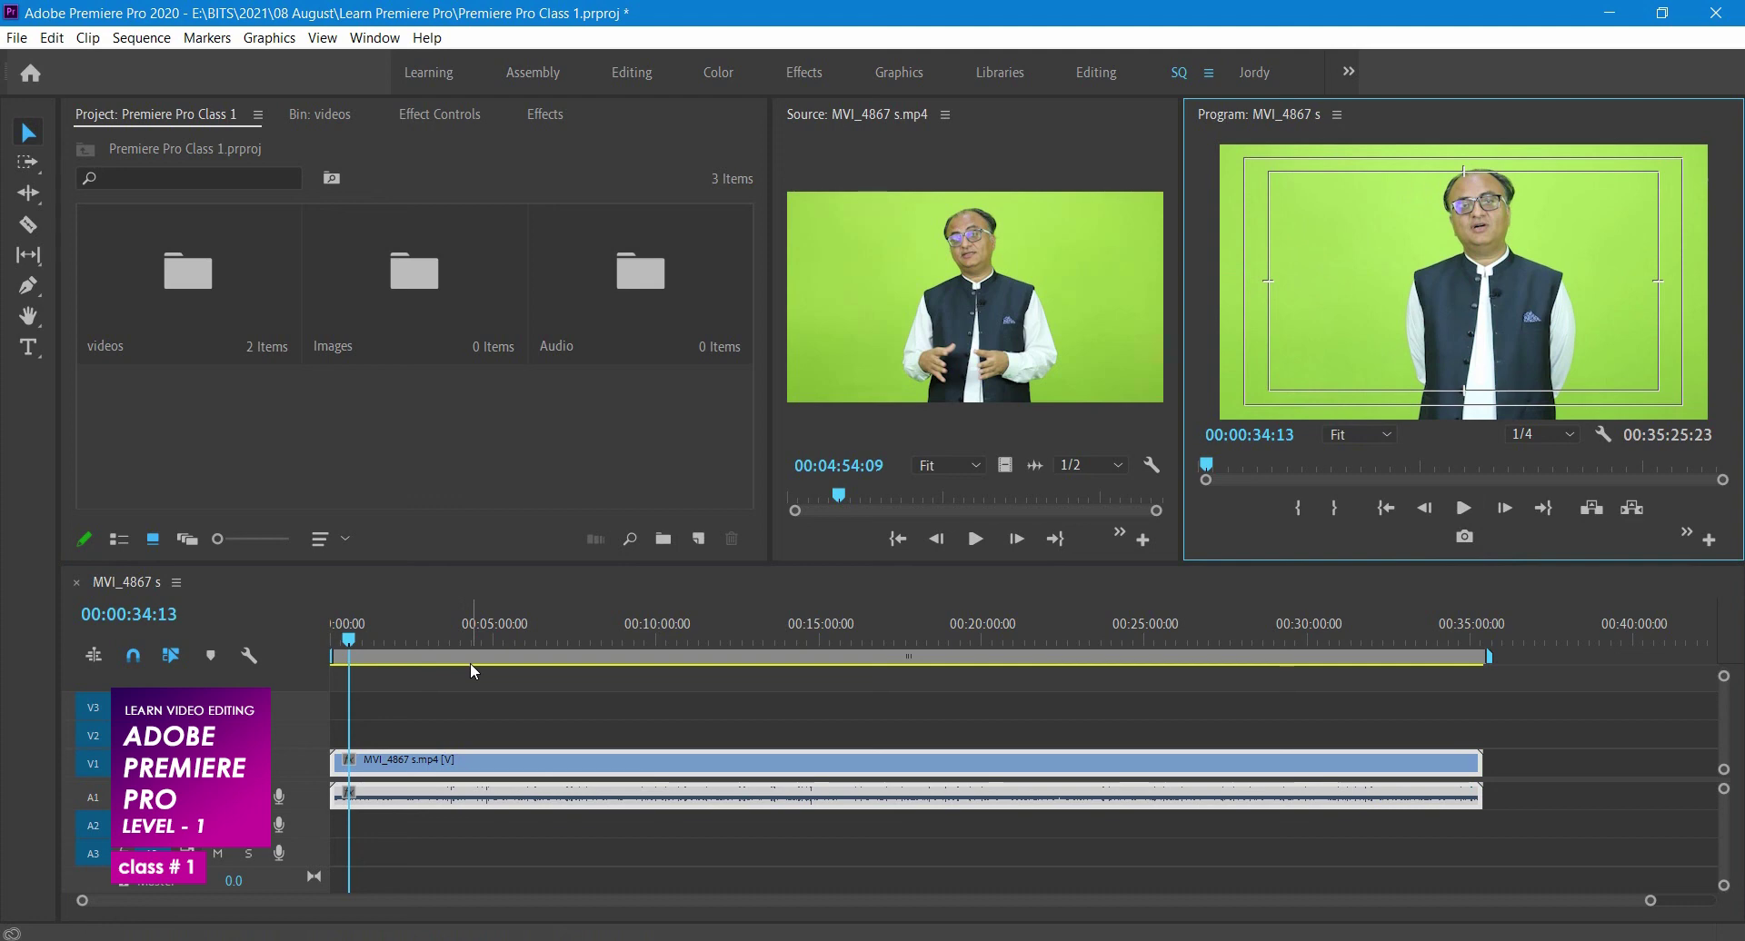
key("space")
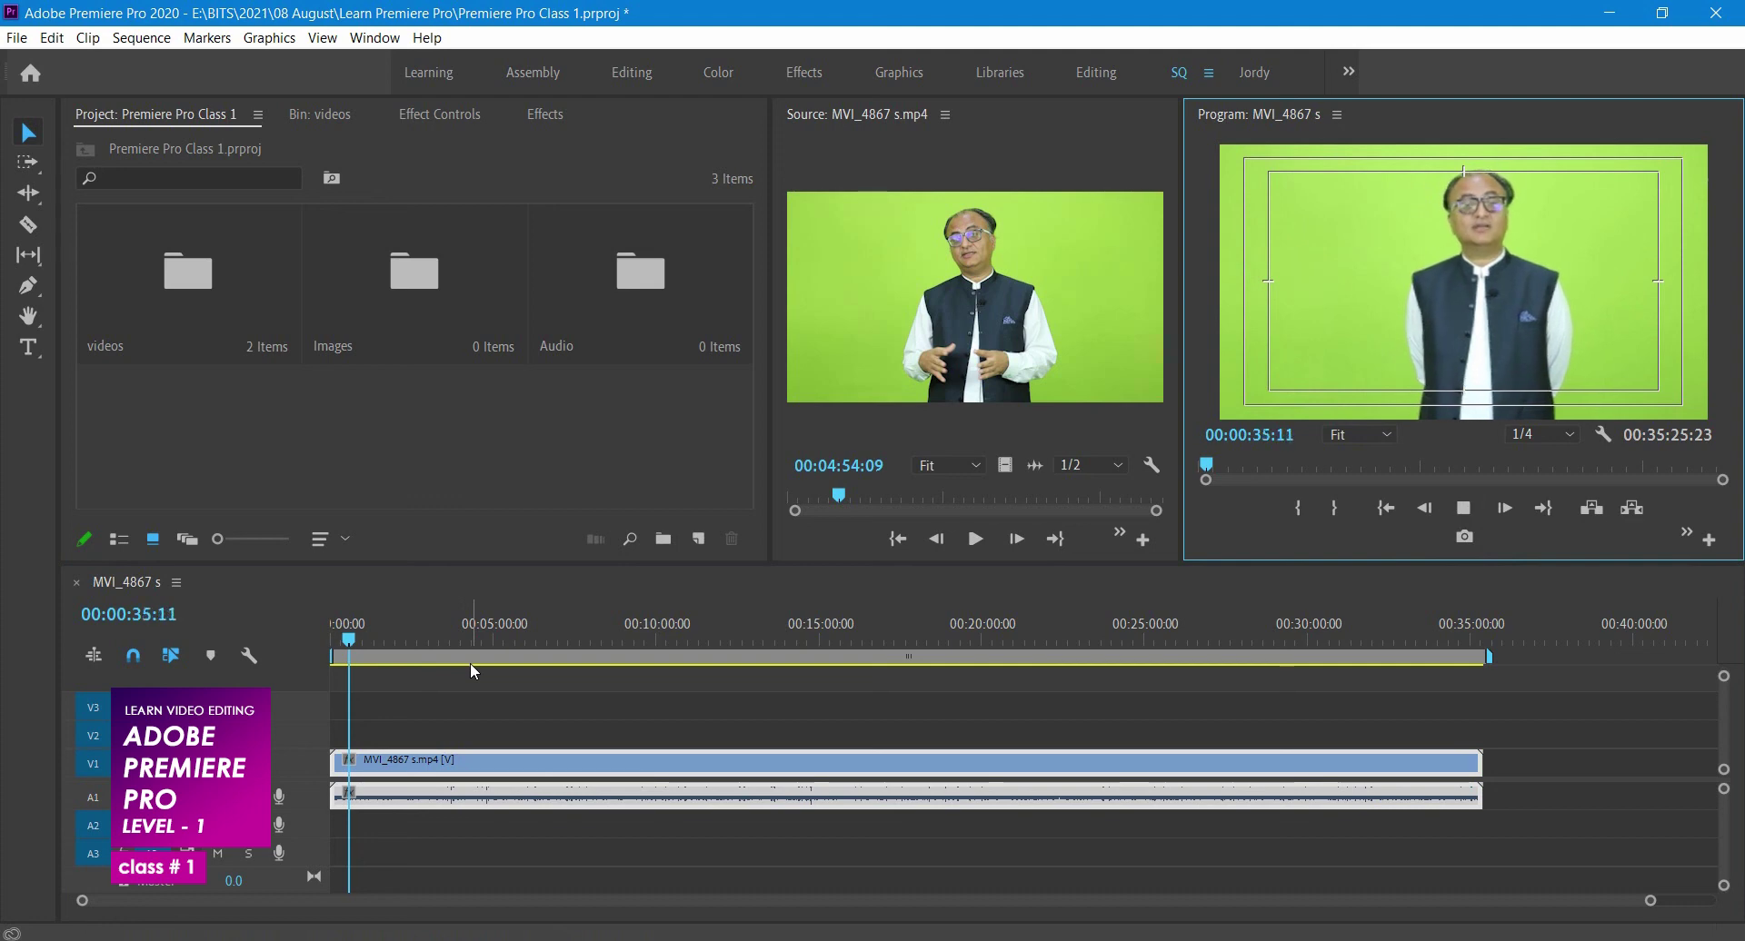
key("space")
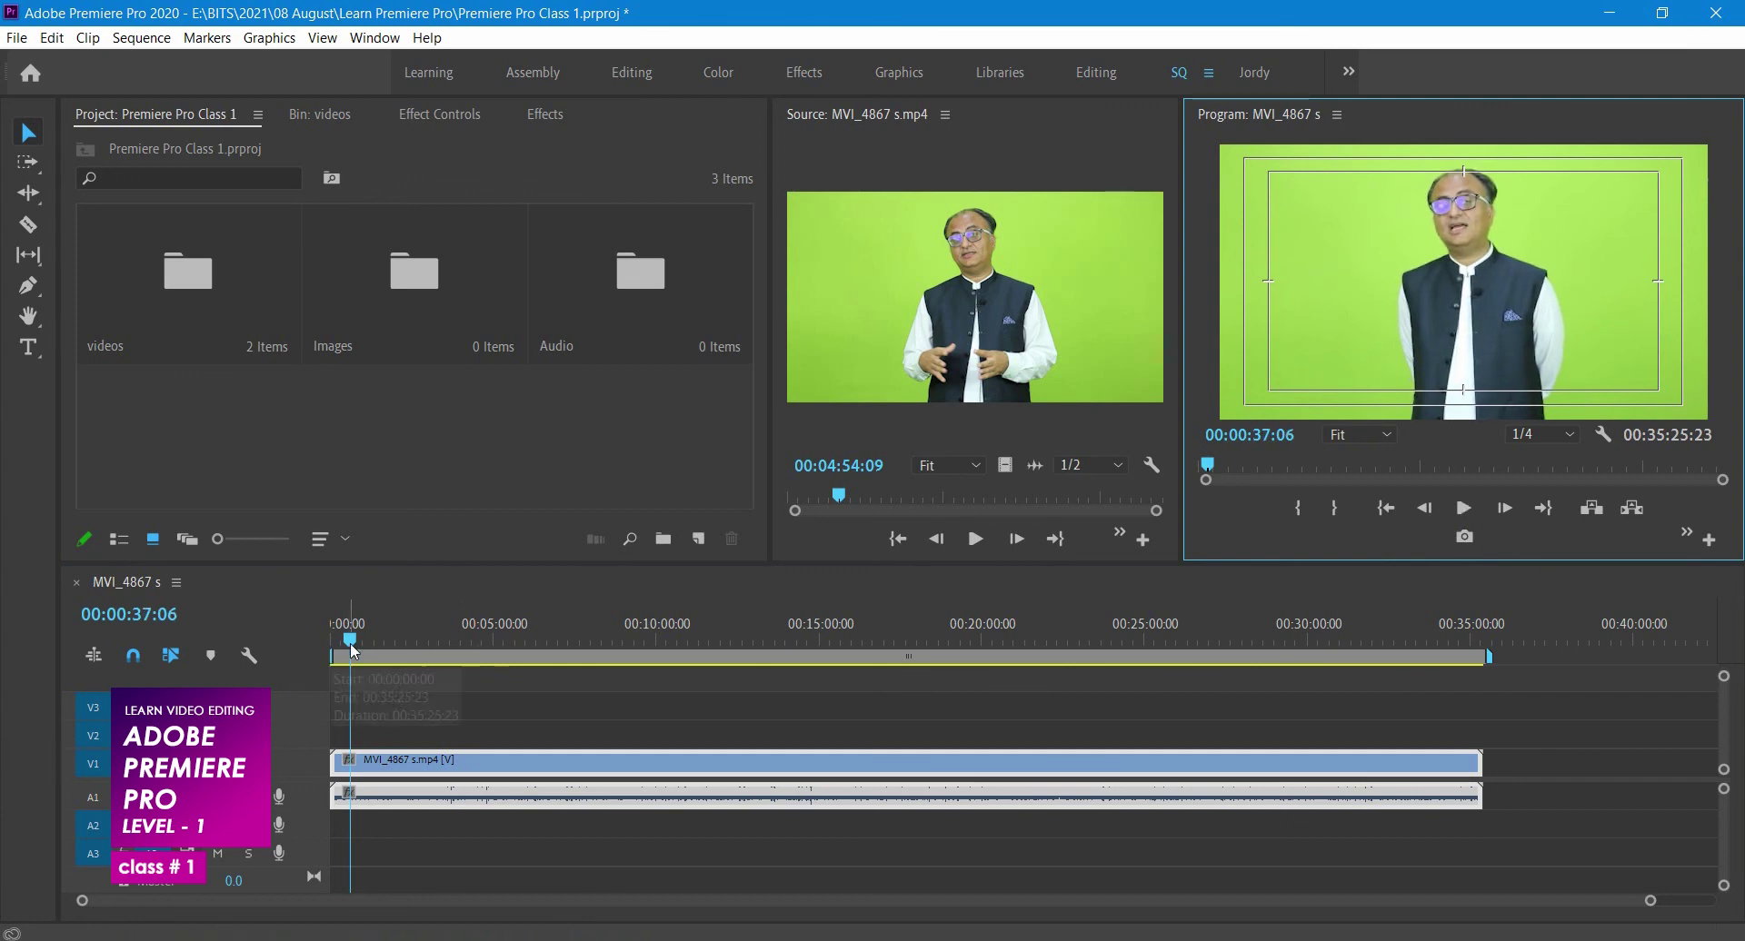
mouse_move(351, 641)
left_mouse_down()
mouse_move(369, 639)
mouse_move(349, 638)
left_mouse_up()
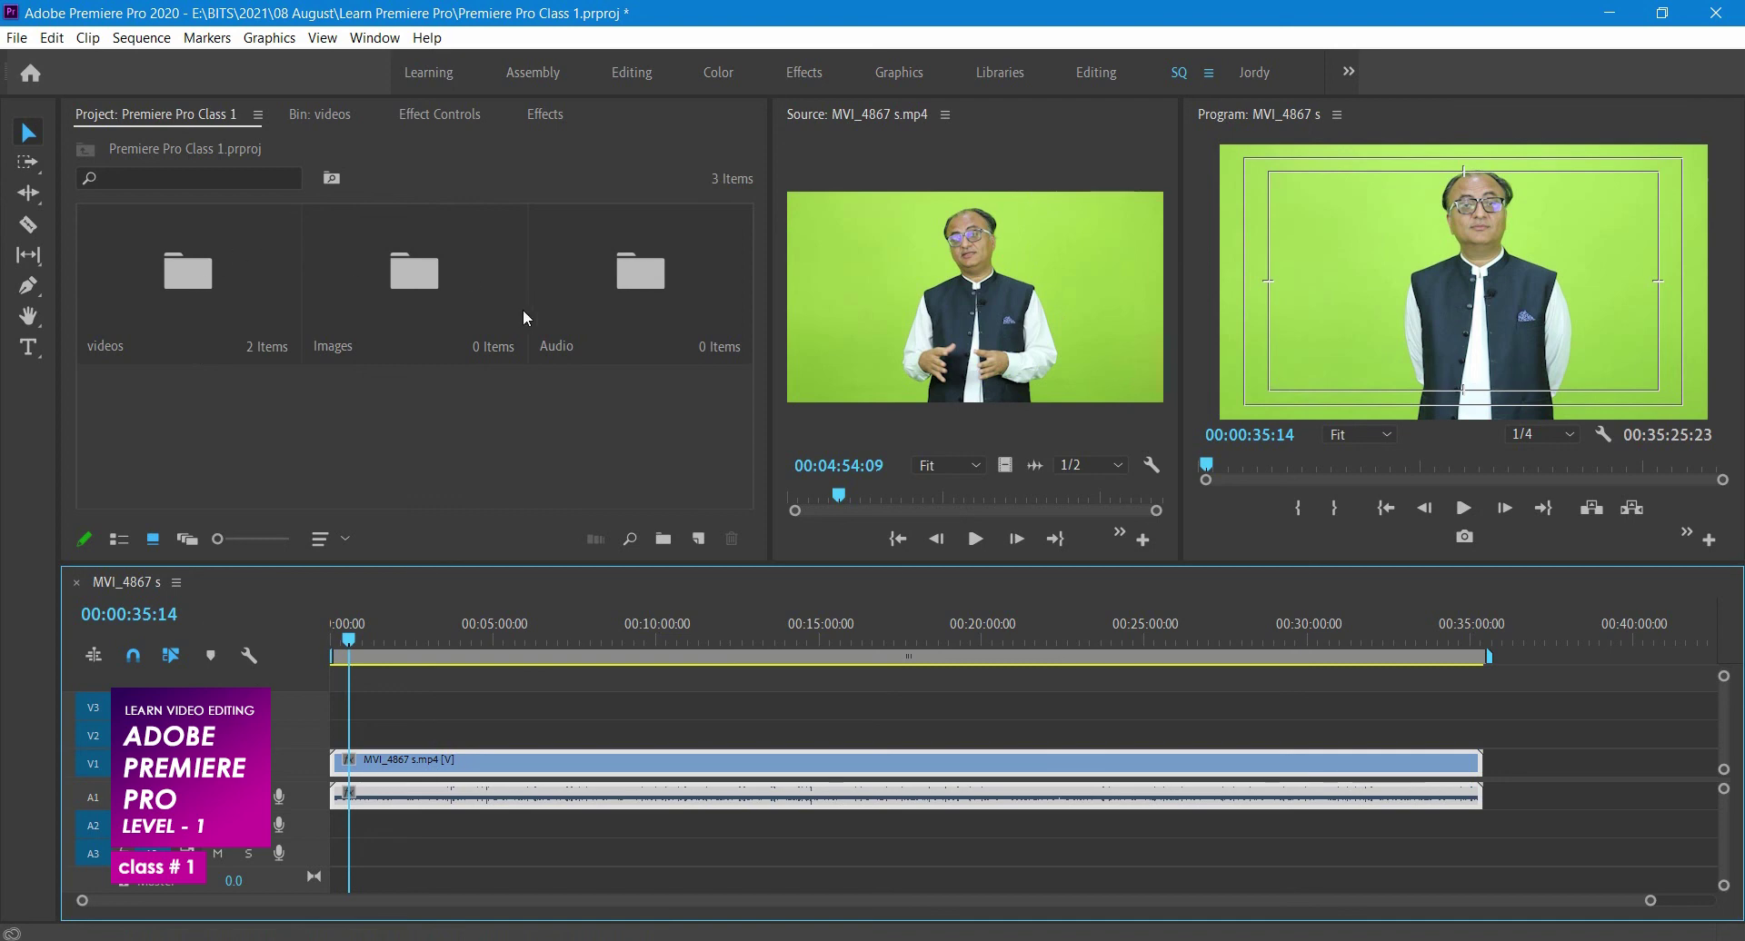
- Inspect the V1 clip's Motion, Opacity and Volume settings in Effect Controls, then show the Effects browser
left_click(297, 120)
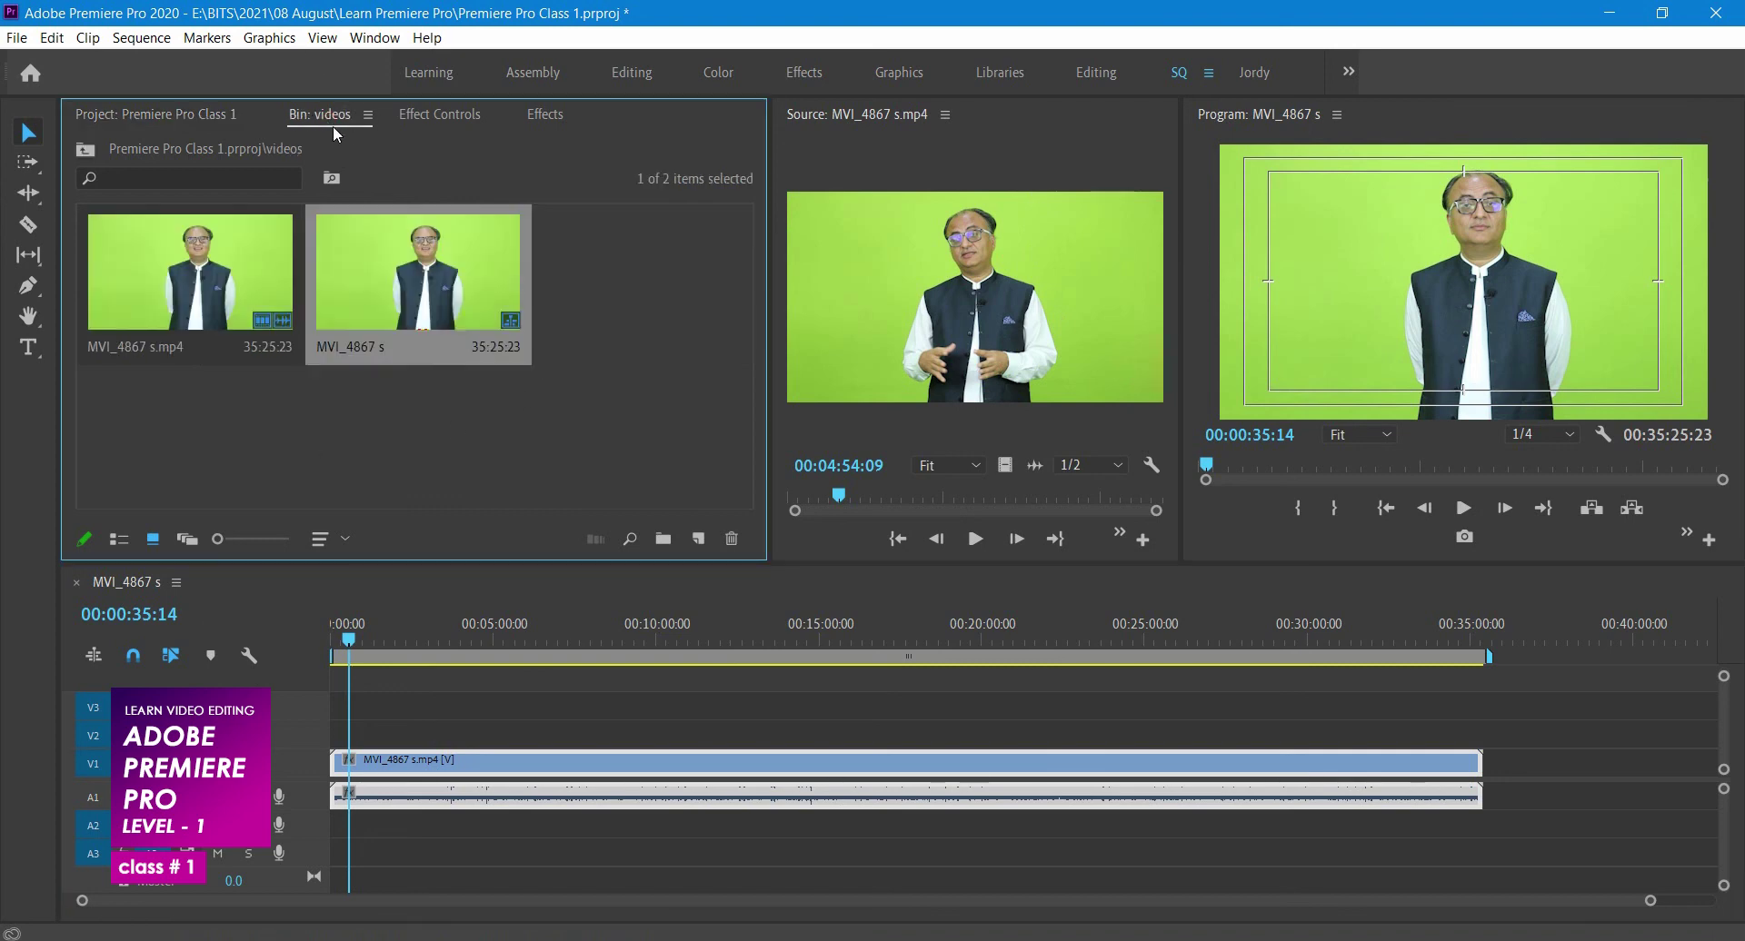
left_click(427, 119)
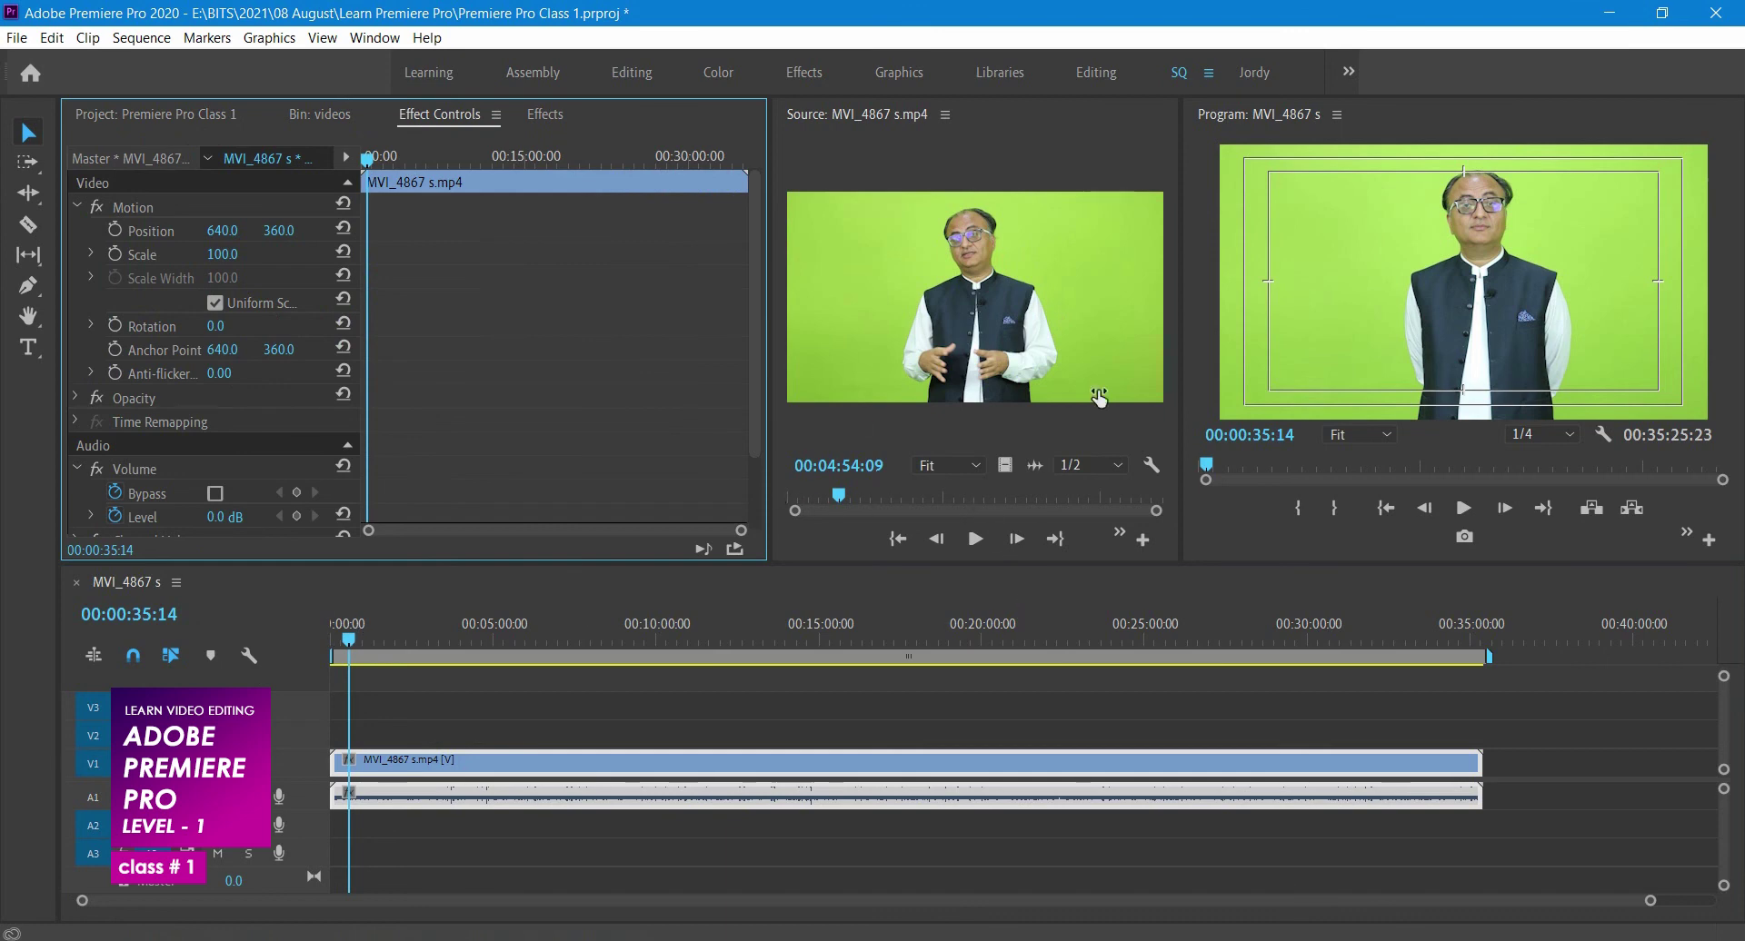
left_click(471, 724)
left_click(378, 761)
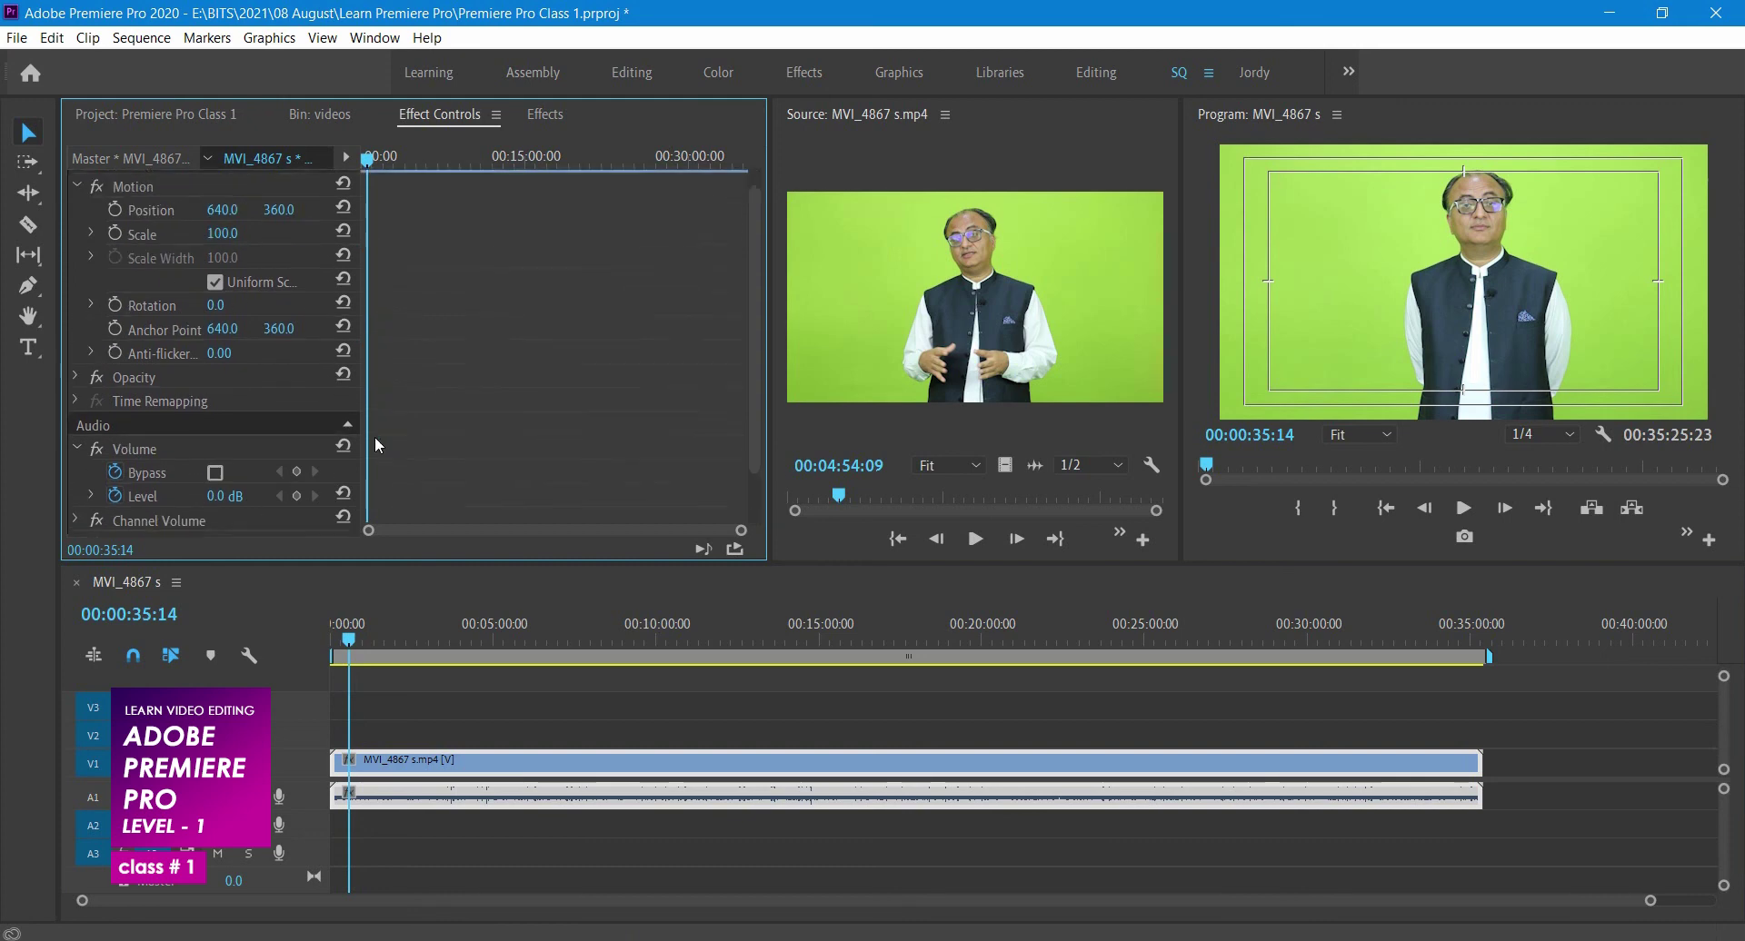
left_click(541, 115)
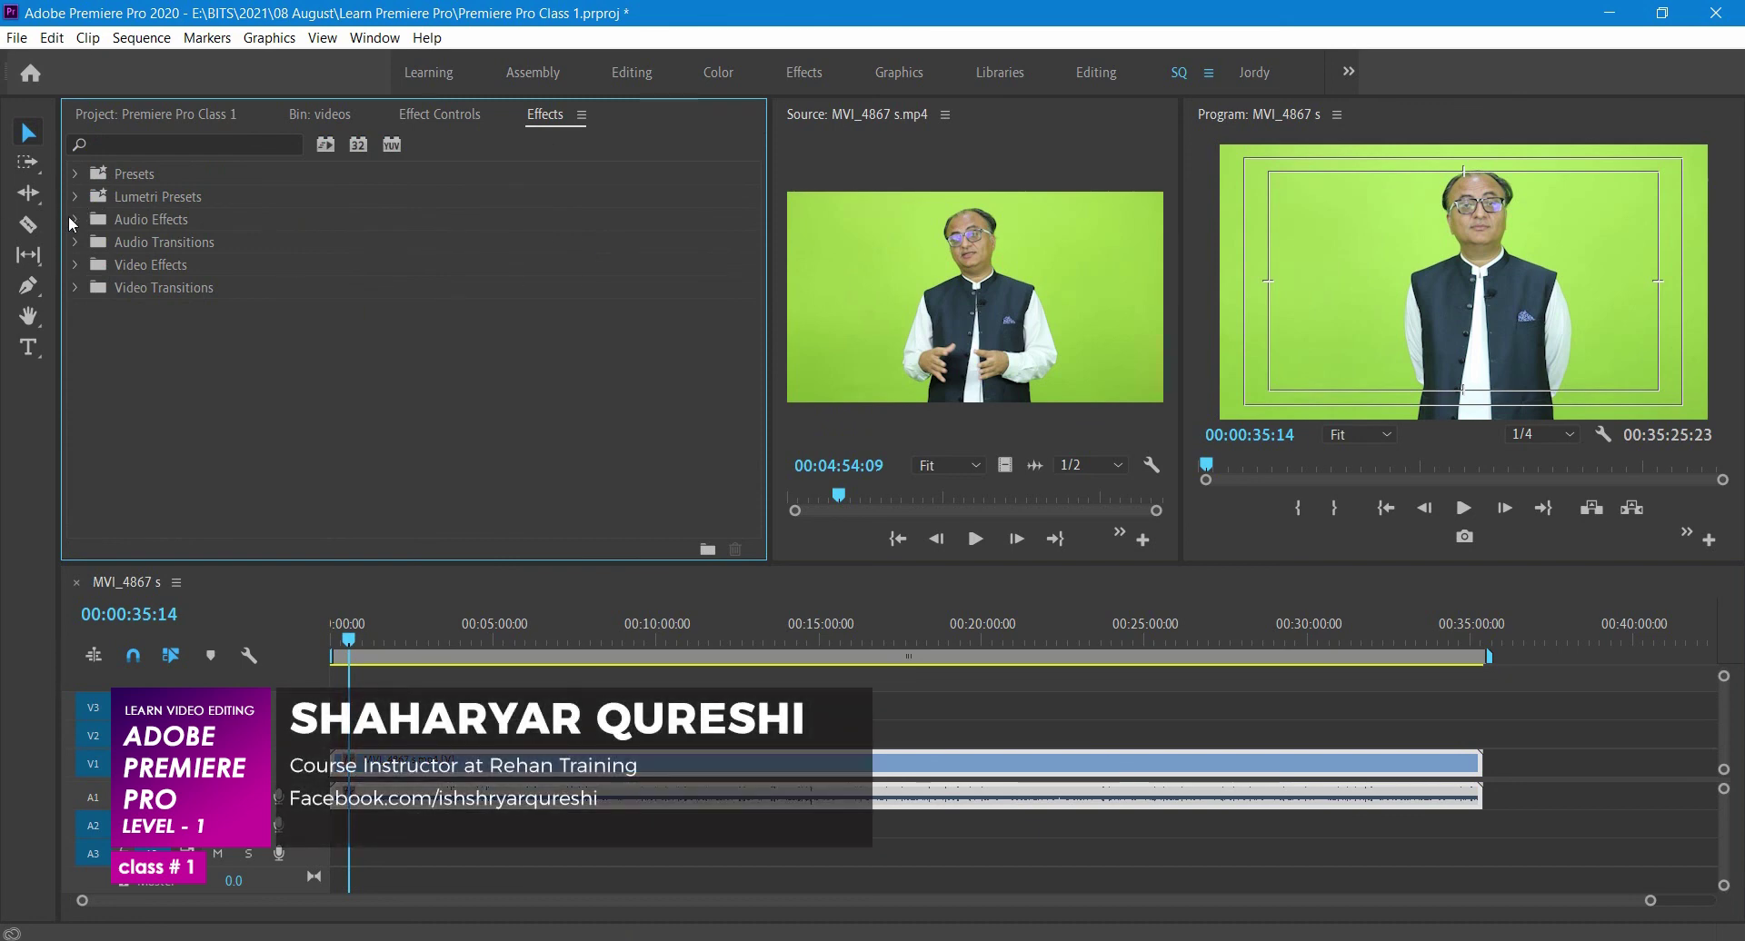
left_click(73, 219)
left_click(74, 219)
left_click(71, 263)
left_click(72, 263)
left_click(78, 288)
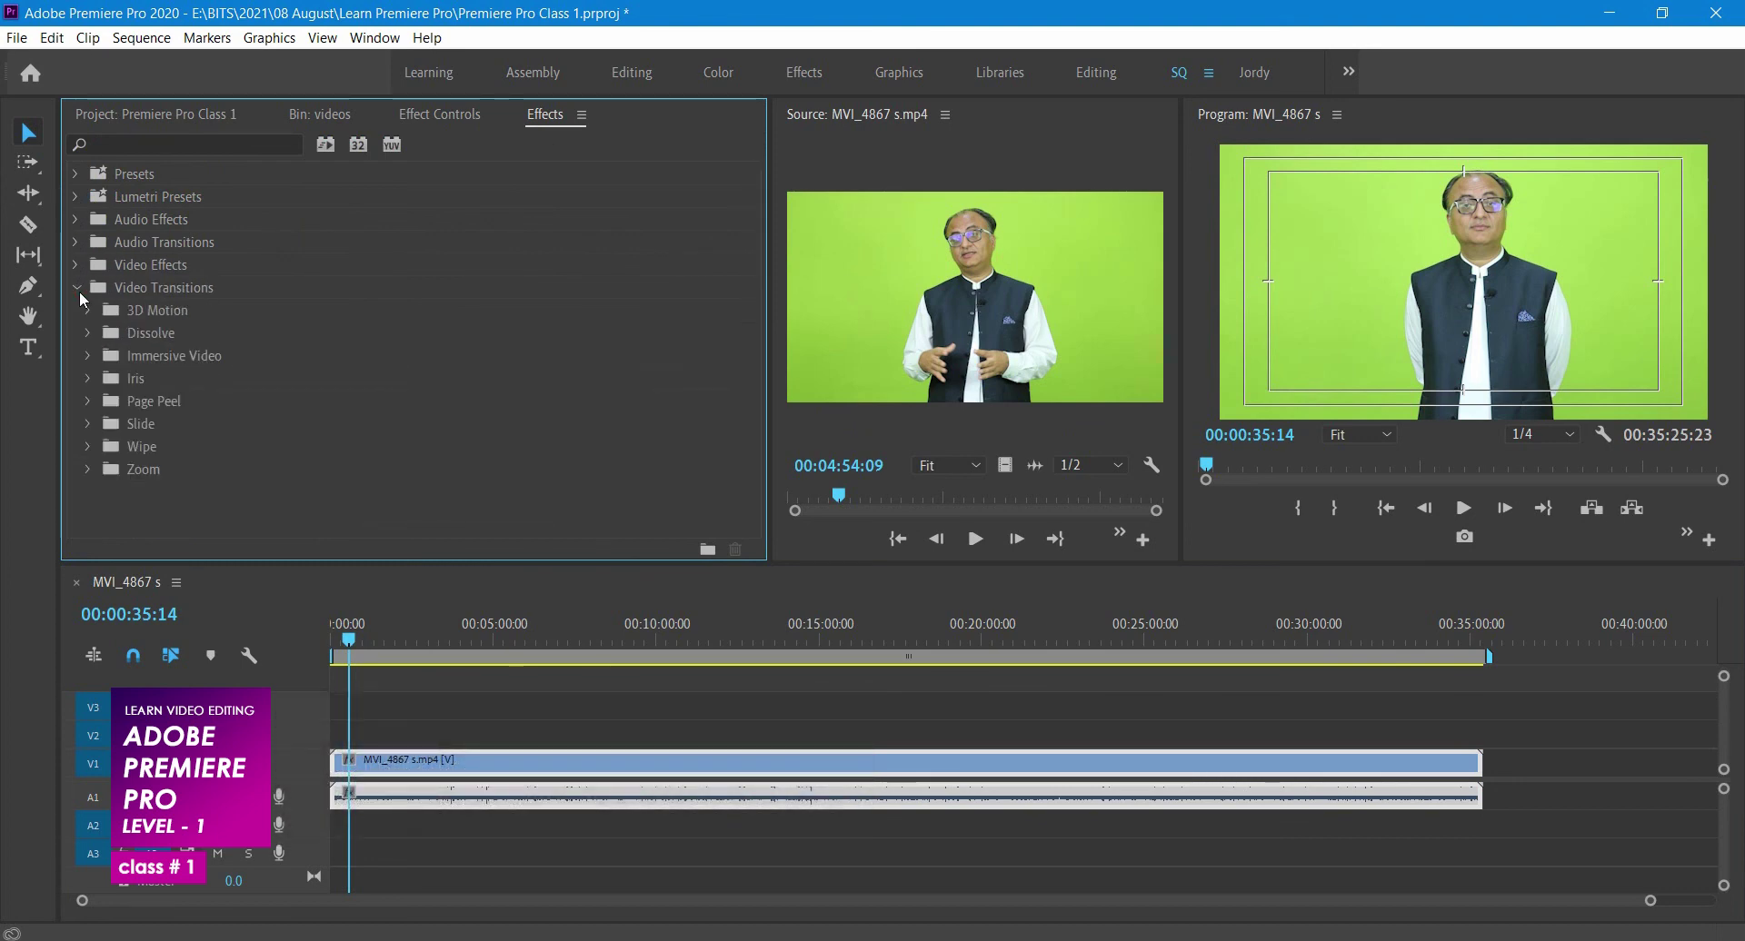
left_click(80, 291)
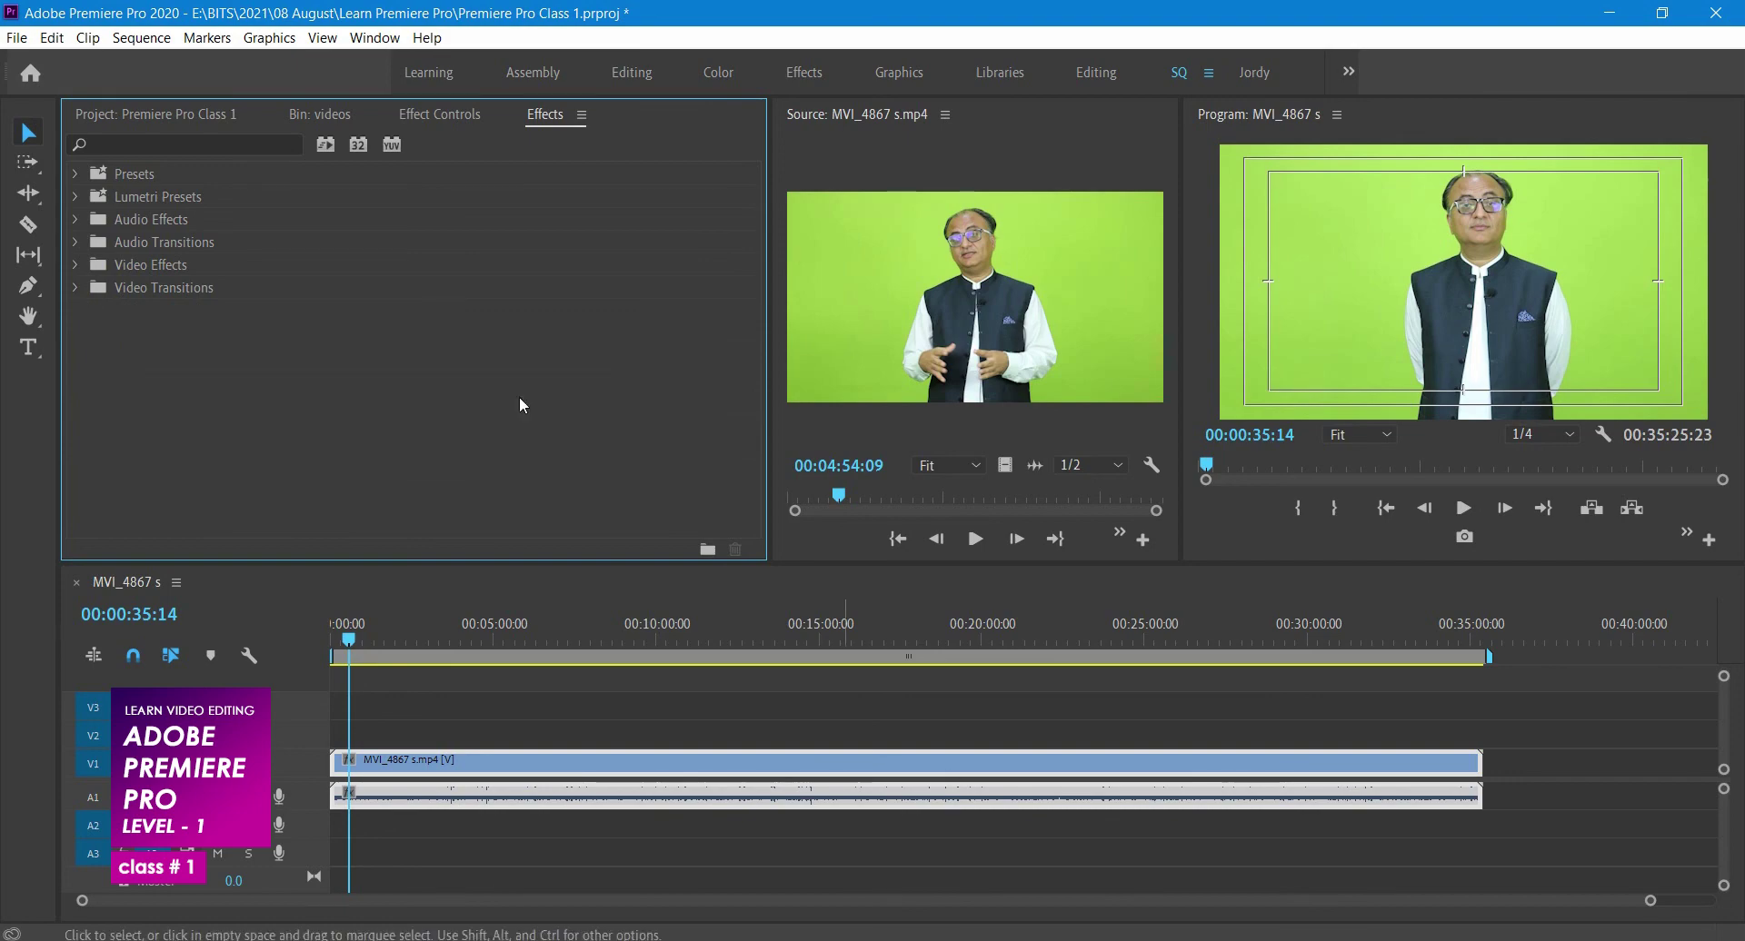